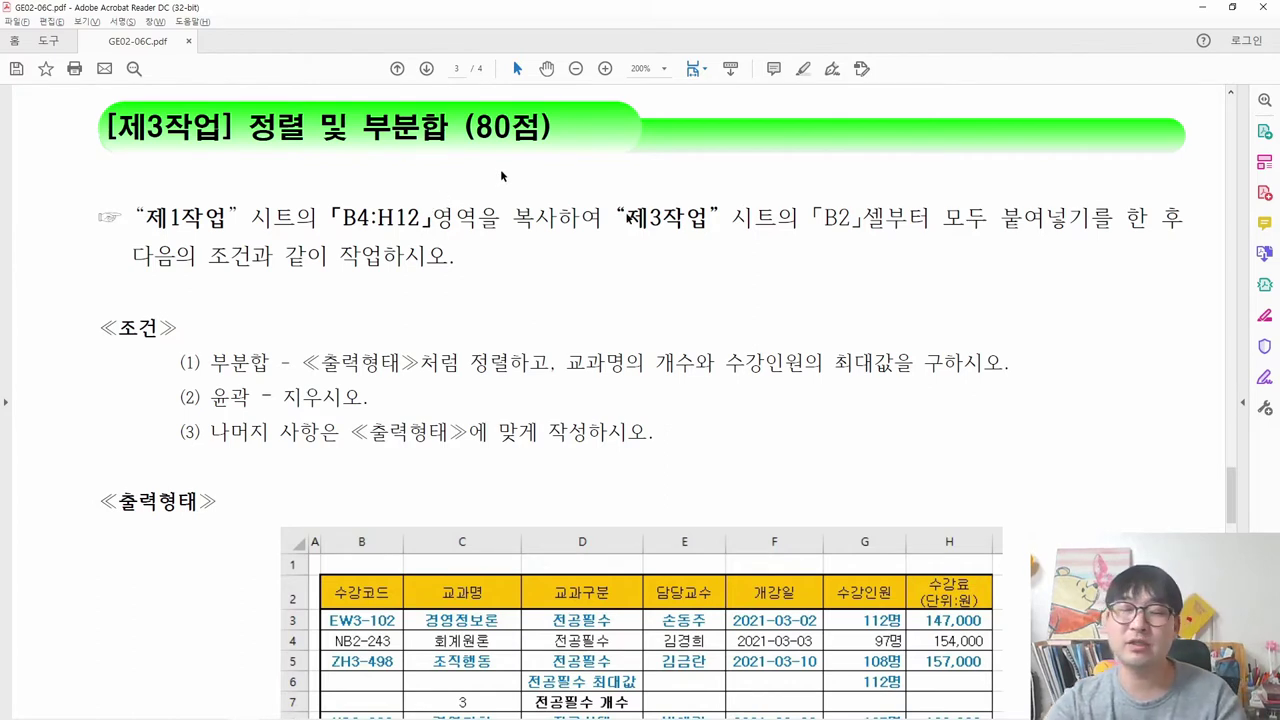
Copy range B4:H12 from the 제1작업 sheet in Excel and paste it at cell B2 of the 제3작업 sheet.
left_click_drag(134, 216, 588, 228)
key("alt+Tab")
left_click_drag(120, 290, 725, 516)
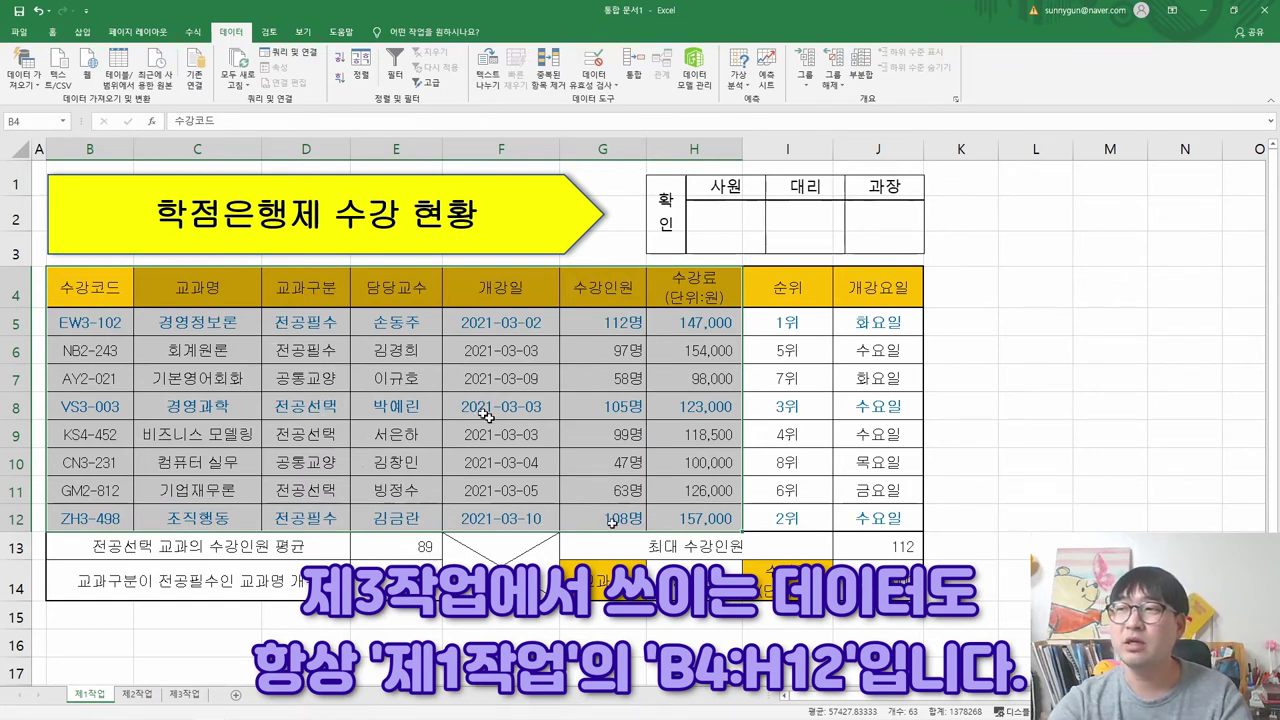
key("alt+Tab")
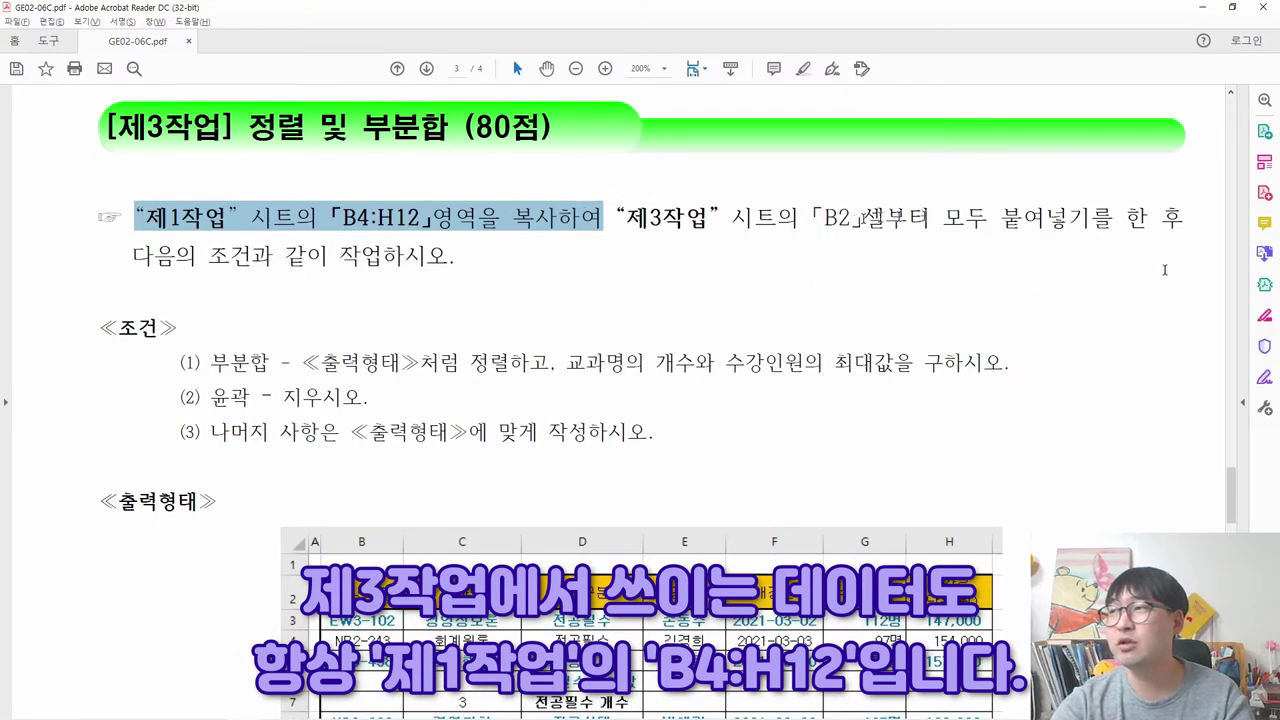
key("alt+Tab")
key("ctrl+c")
left_click(183, 693)
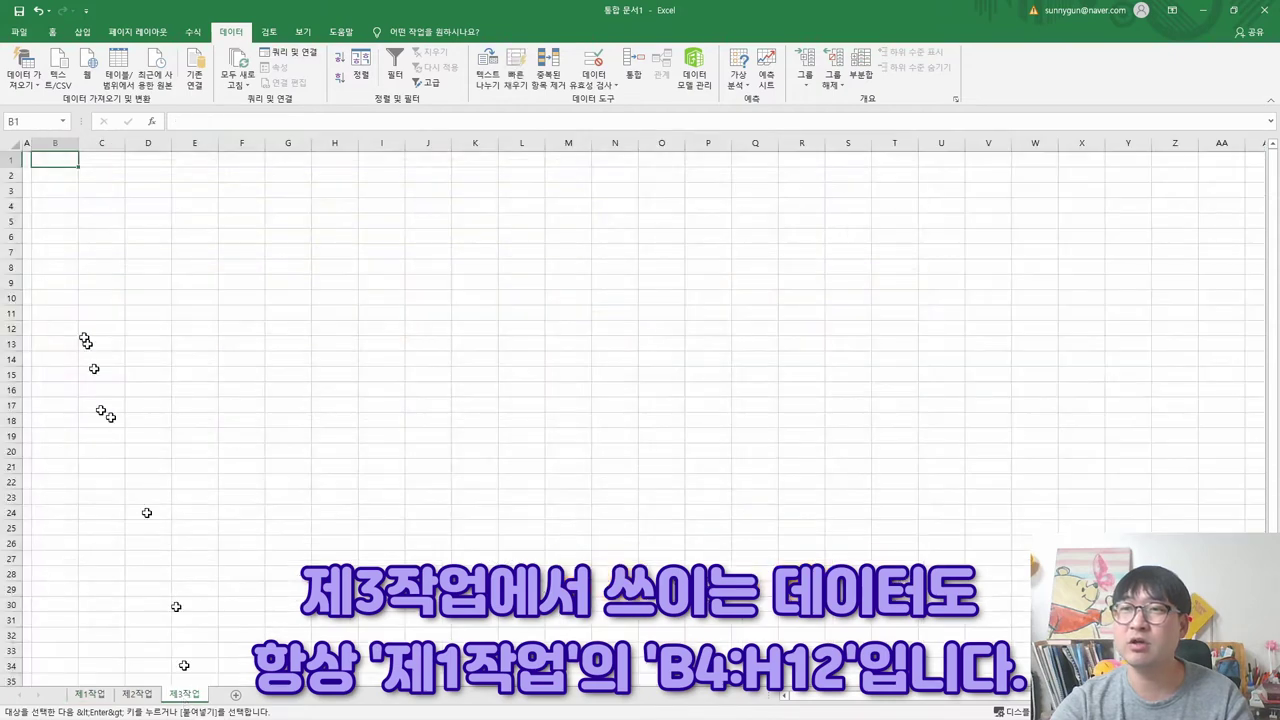
left_click(57, 175)
key("ctrl+v")
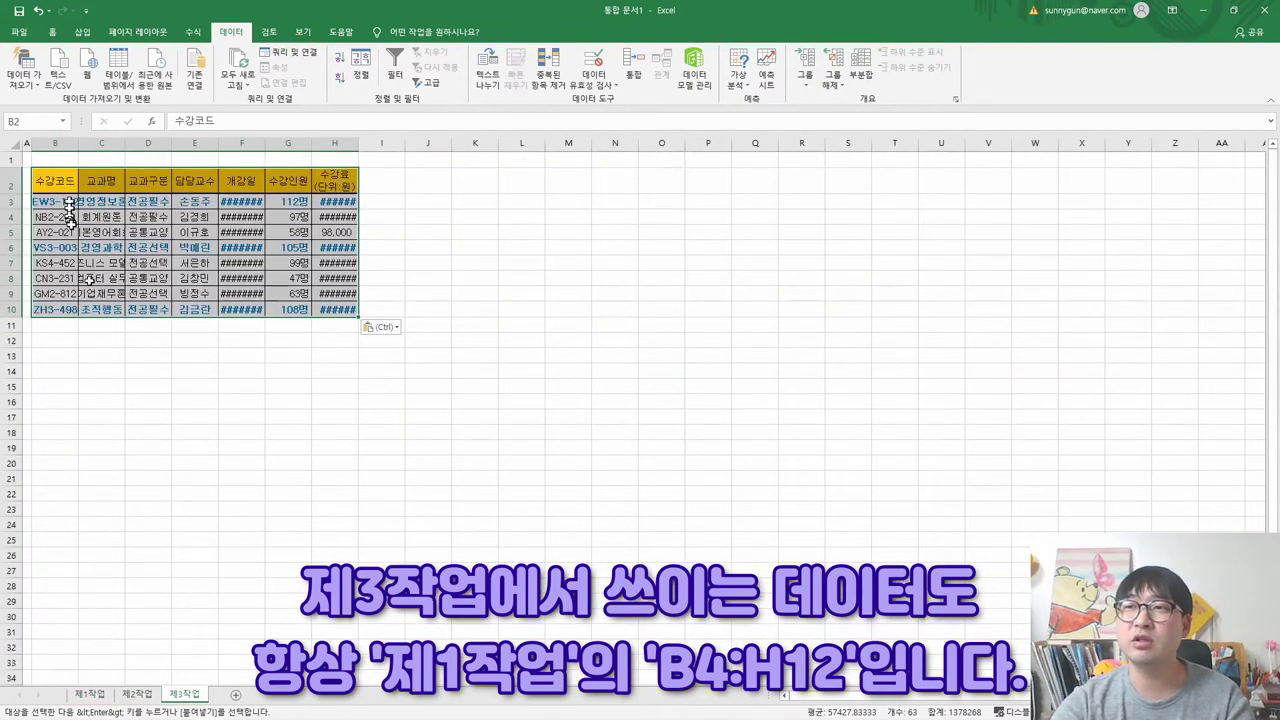
Auto-fit all column widths on the 제3작업 sheet to the pasted data.
left_click(12, 146)
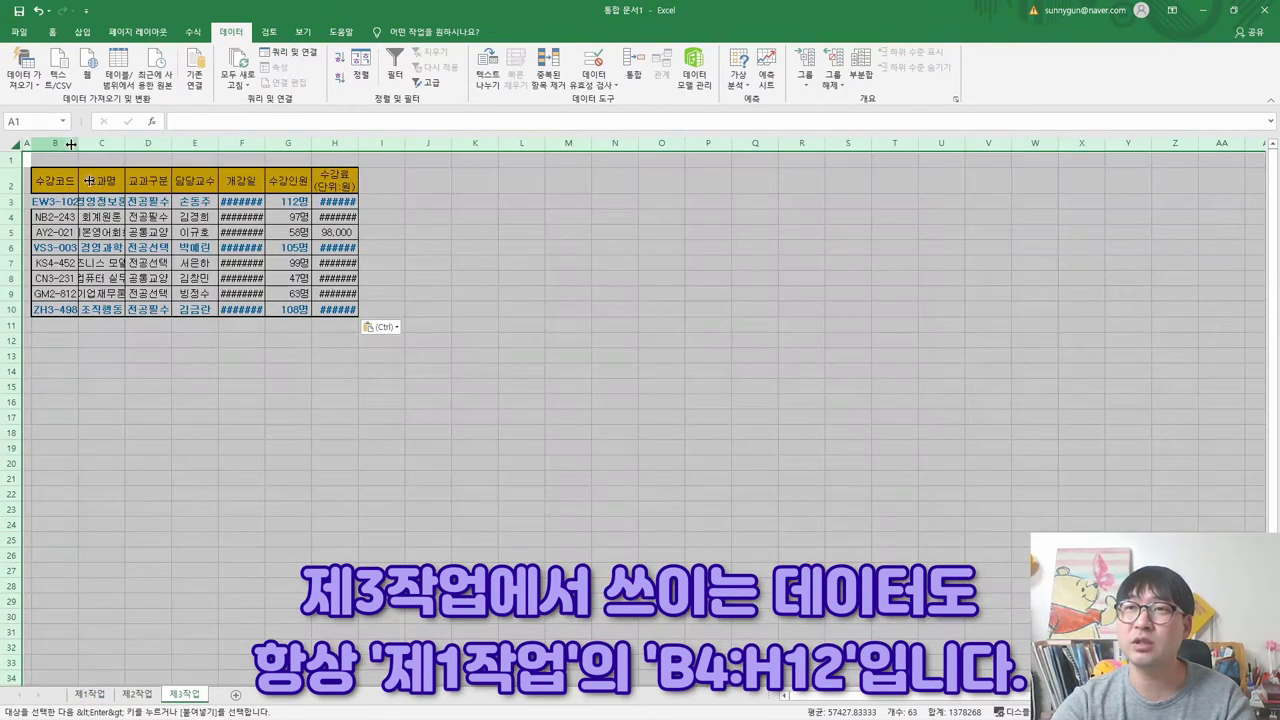
double_click(77, 144)
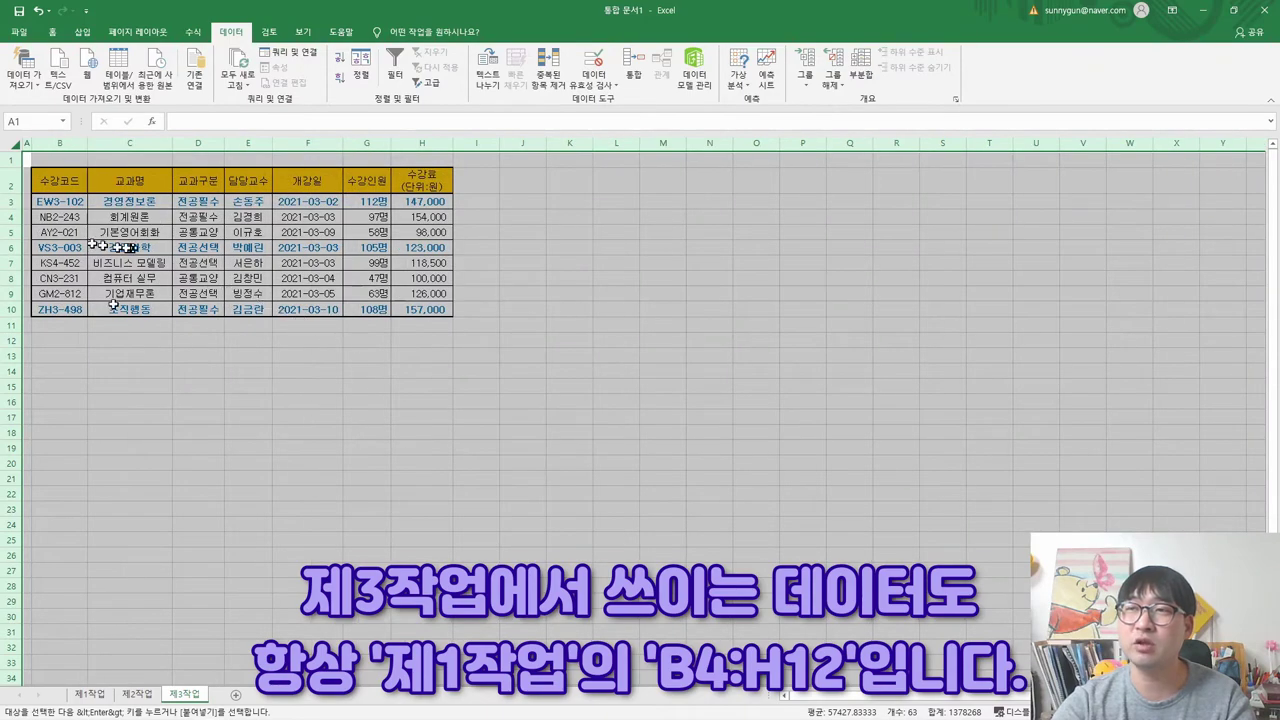
left_click(62, 247)
scroll(390, 440, "up", 5)
scroll(397, 446, "up", 2)
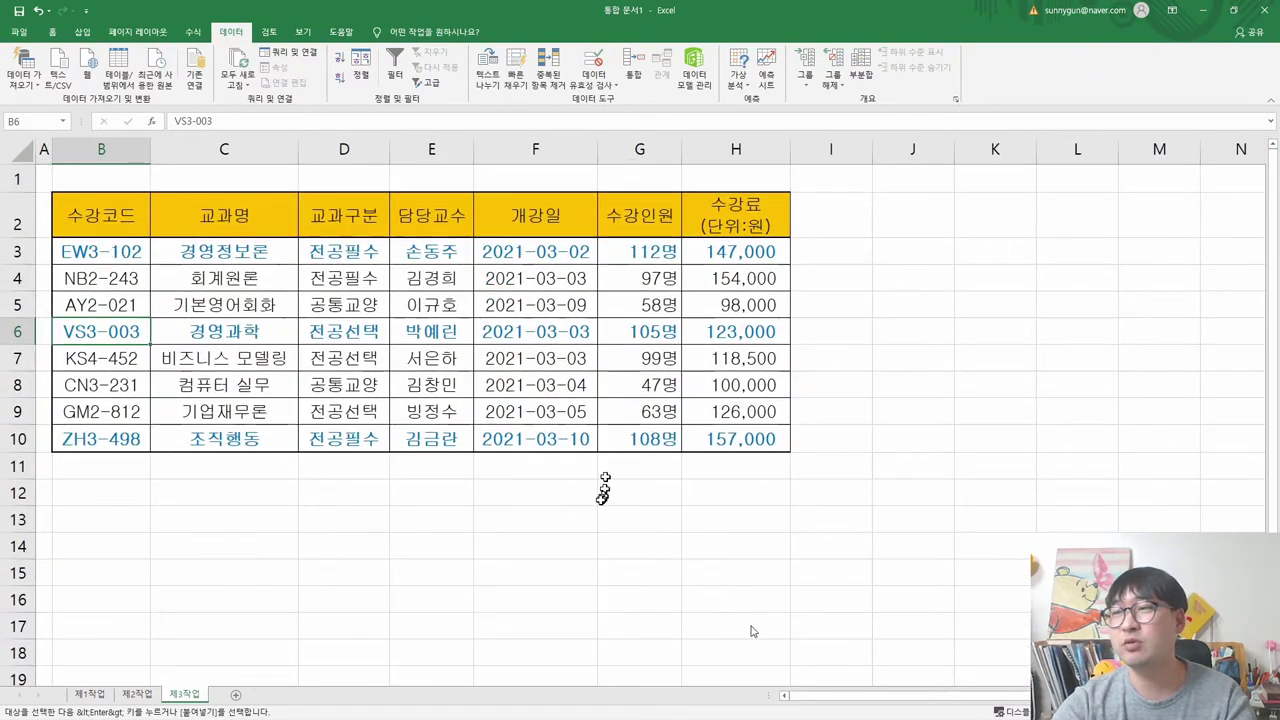
Switch to the exam PDF in Acrobat Reader and strike through the two-line copy-and-paste instruction.
key("alt+Tab")
triple_click(458, 258)
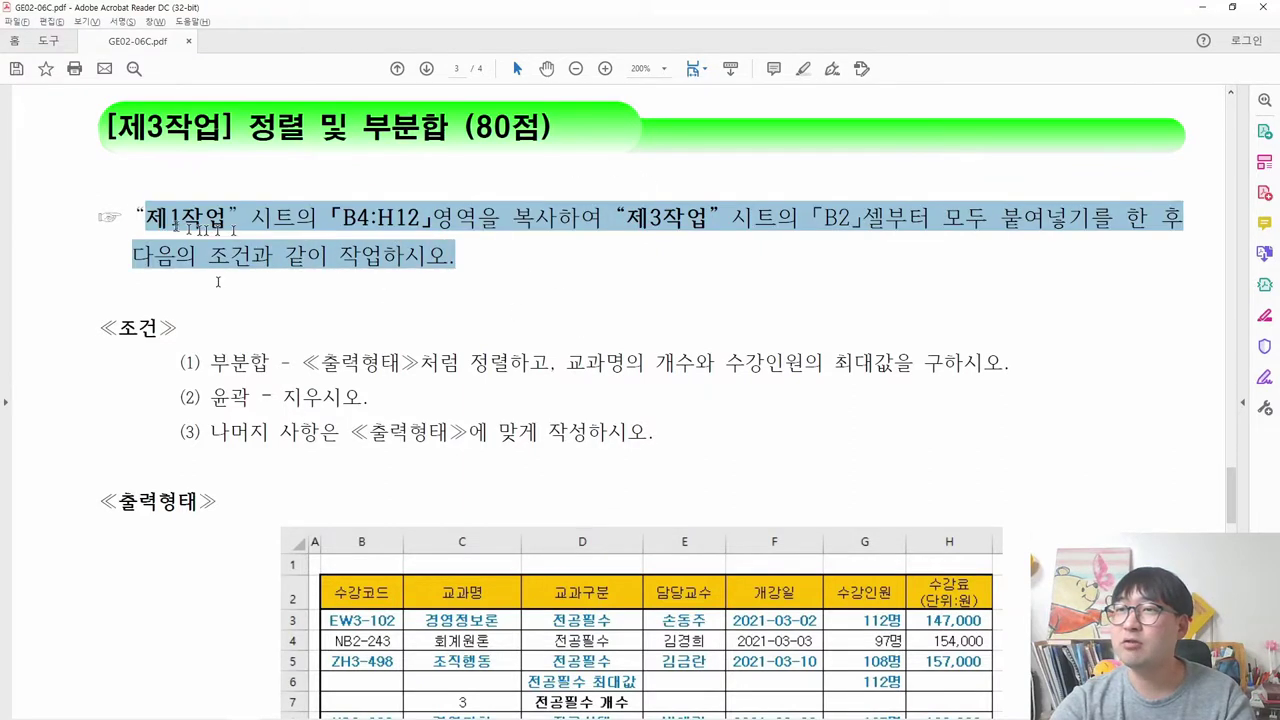
left_click(214, 189)
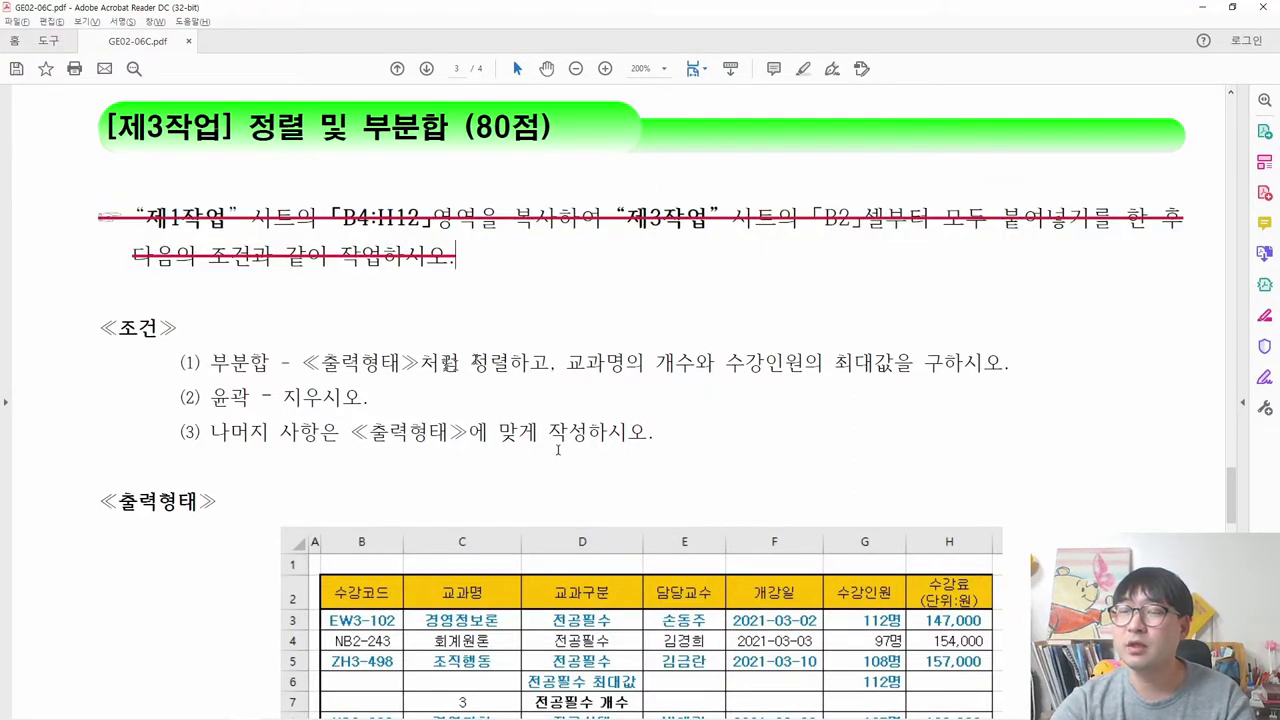
Read the 부분합 sorting condition and examine which column the subtotals are grouped by in the sample output.
scroll(300, 262, "down", 3)
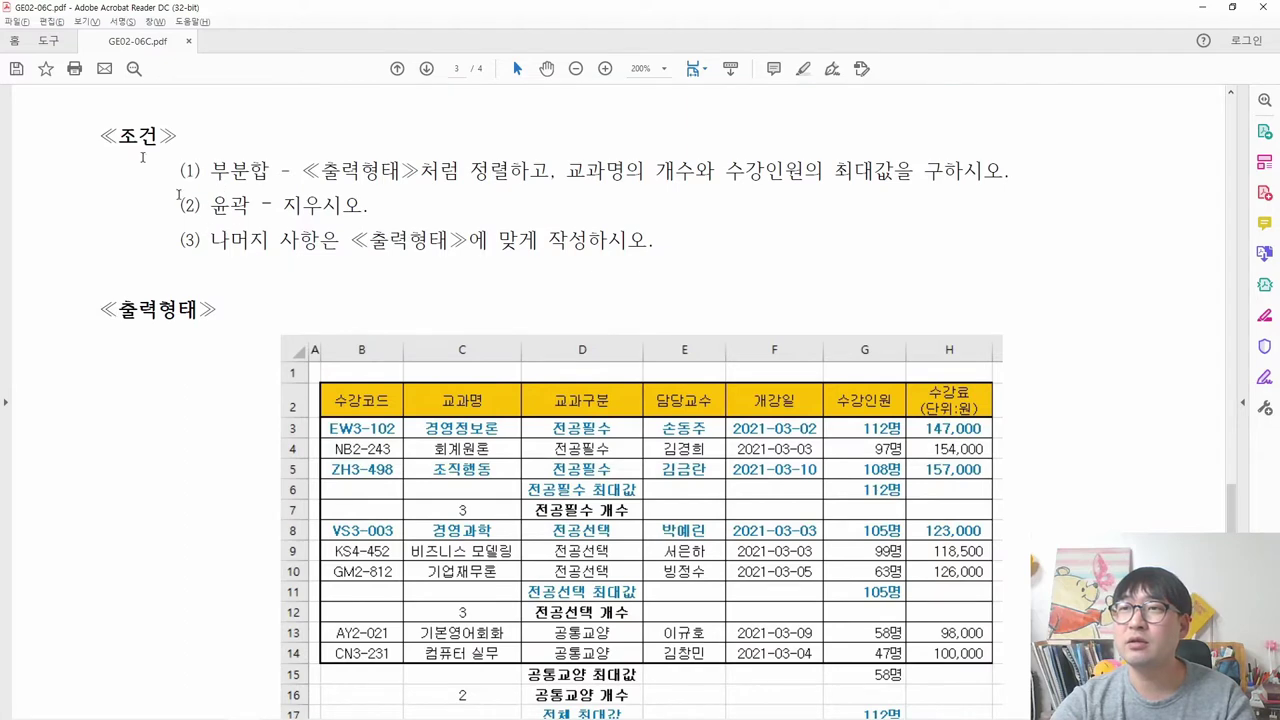
left_click_drag(206, 171, 522, 179)
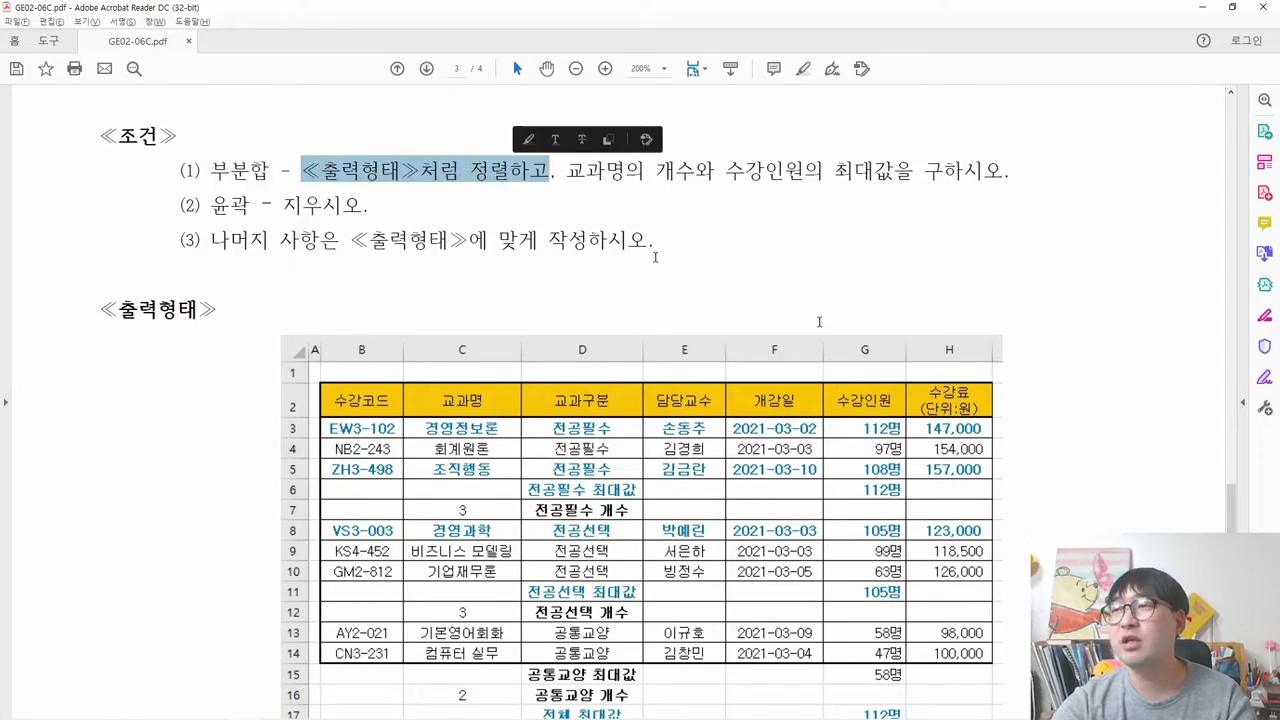
scroll(655, 257, "down", 2)
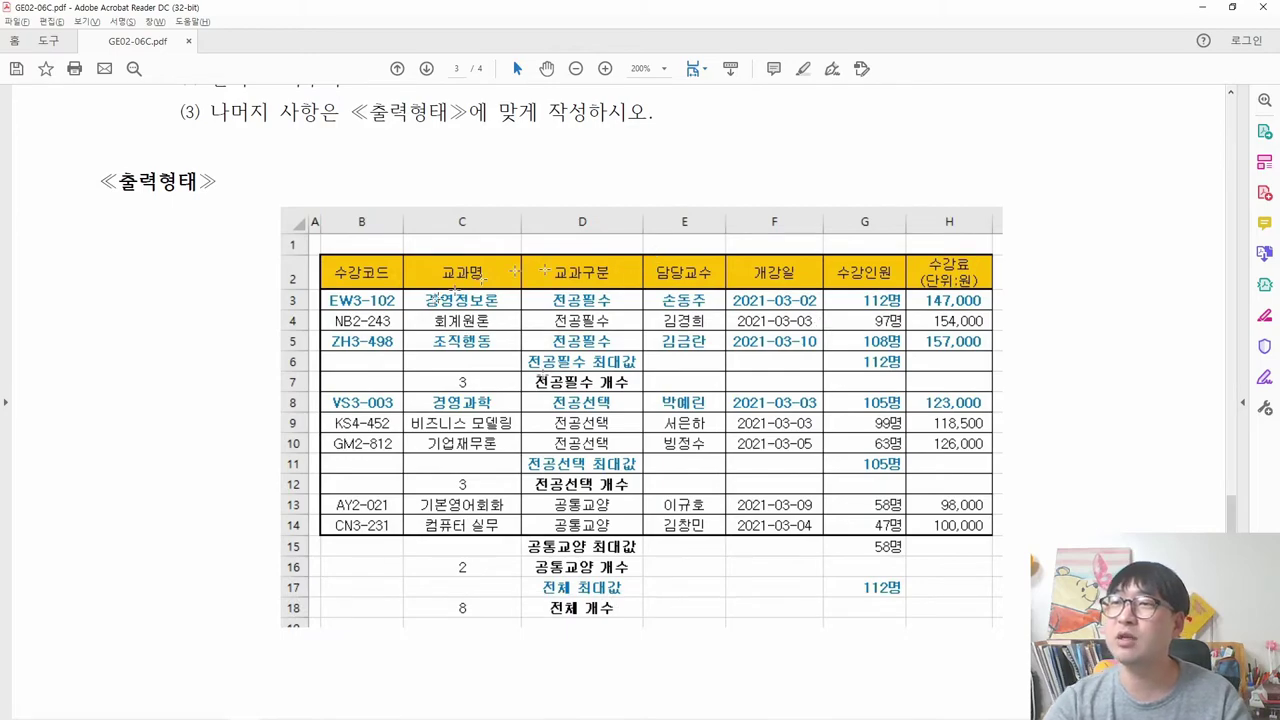
scroll(508, 294, "up", 4)
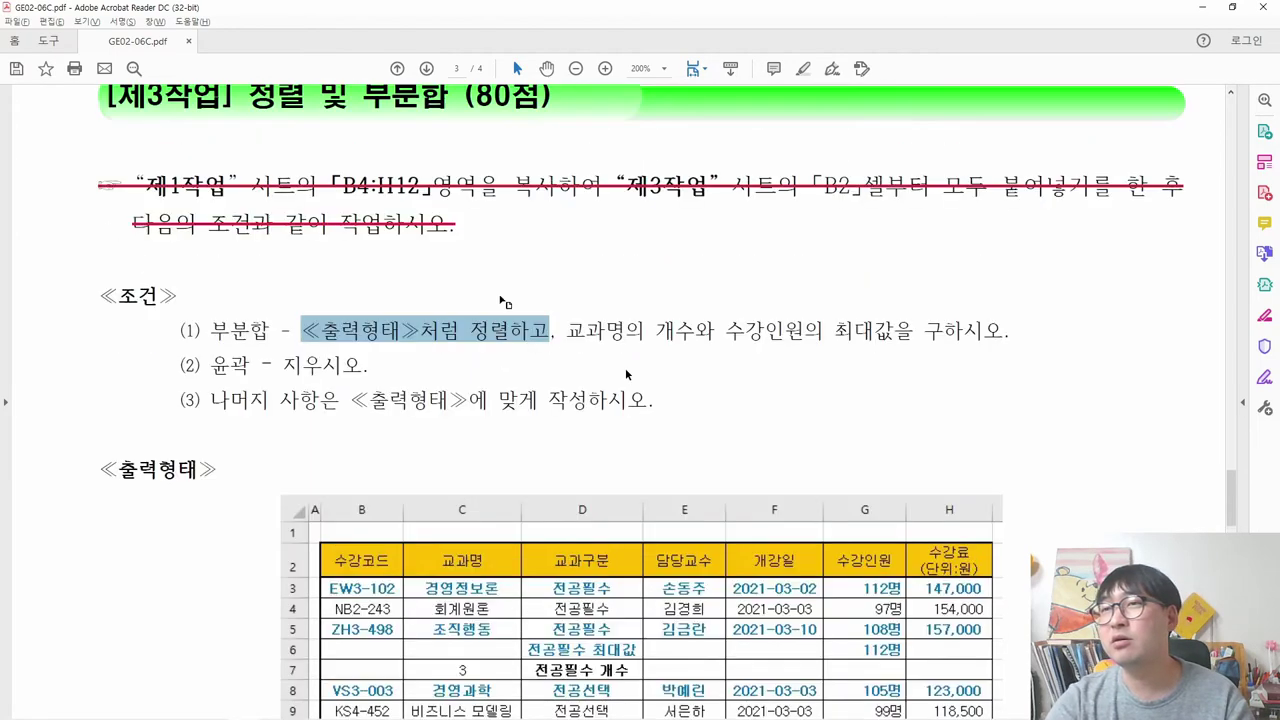
scroll(508, 294, "down", 5)
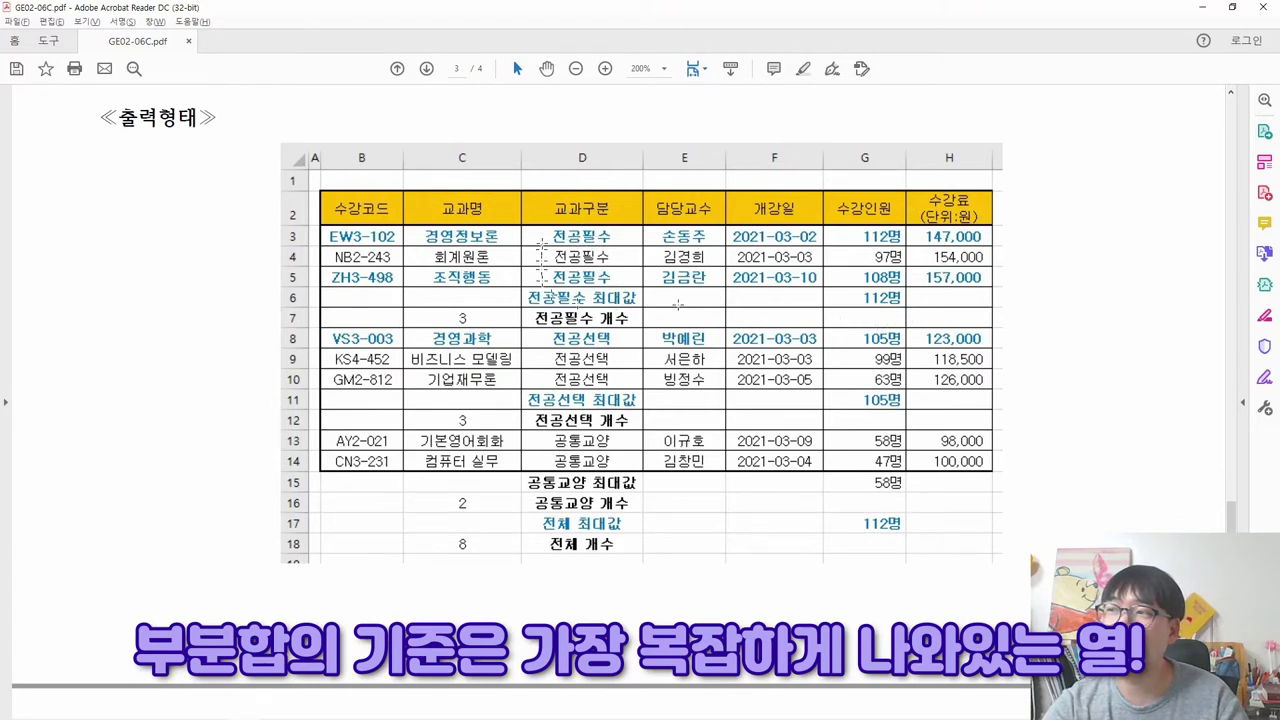
left_click_drag(527, 292, 677, 328)
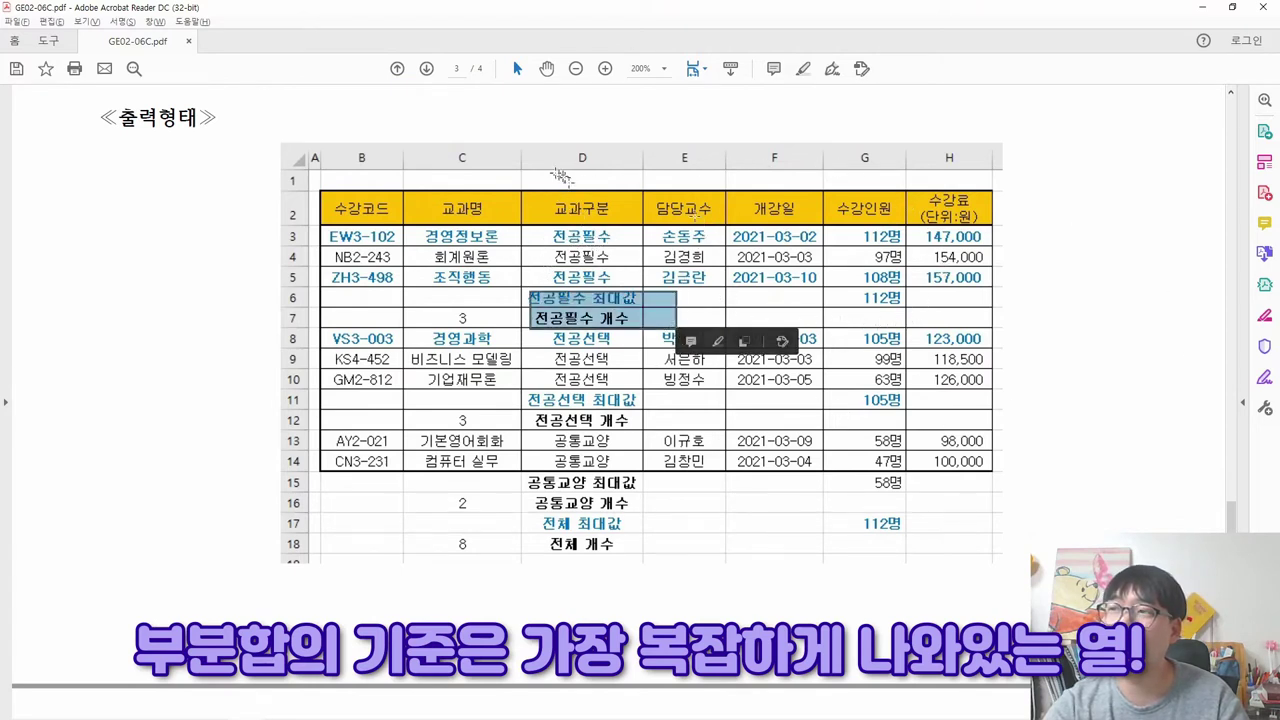
left_click_drag(552, 156, 637, 563)
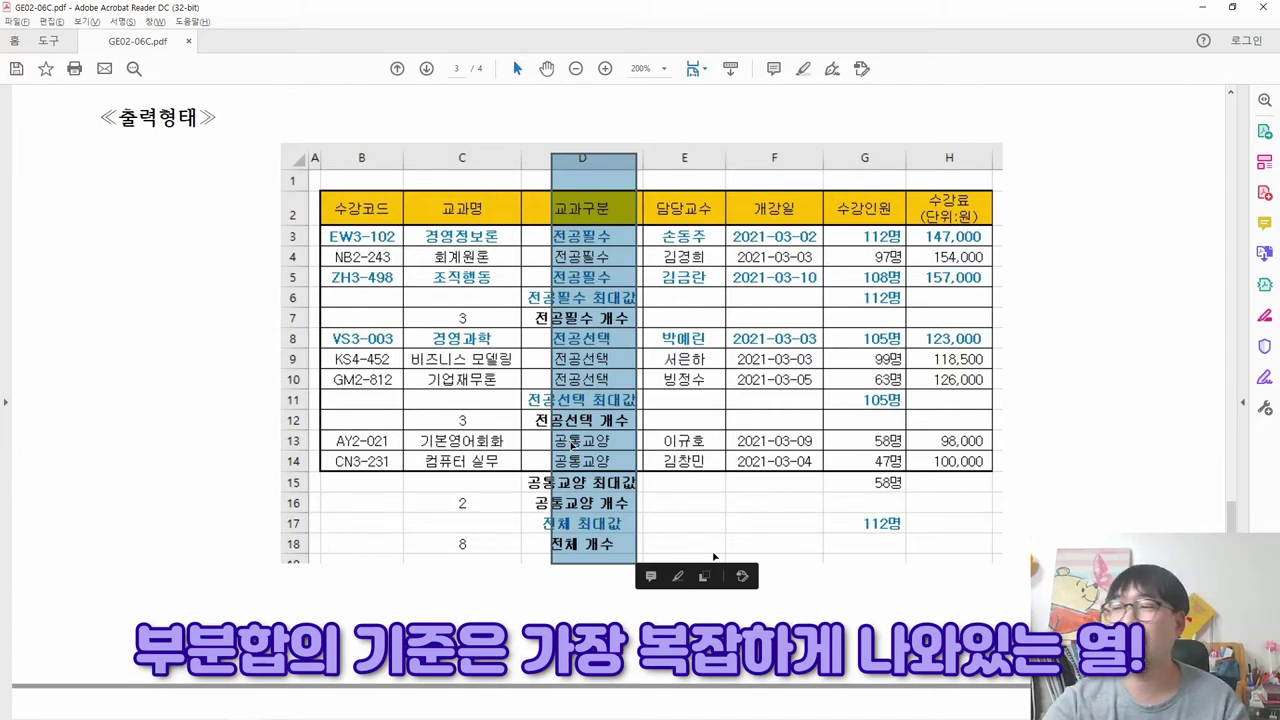
left_click(765, 432)
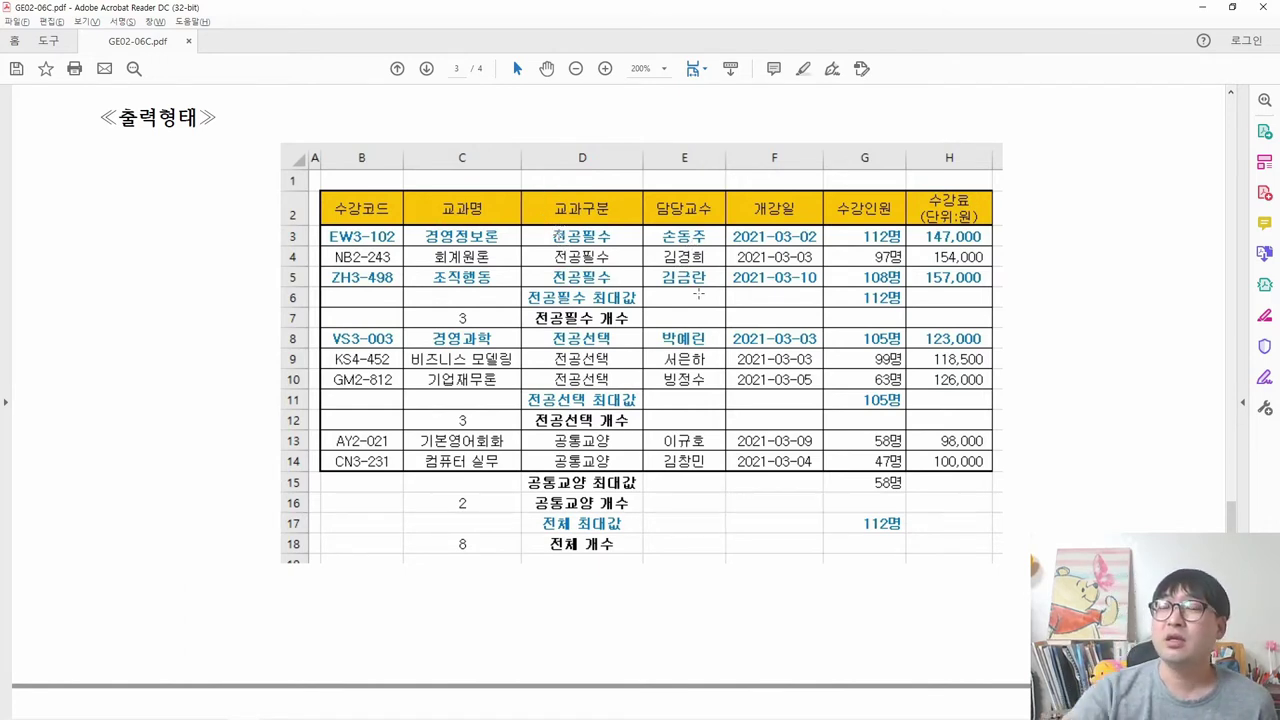
Examine the order of the 교과구분 groups in the sample output to determine the sort direction.
left_click_drag(545, 224, 590, 286)
left_click_drag(546, 331, 606, 388)
left_click_drag(548, 433, 613, 478)
left_click_drag(548, 433, 566, 468)
left_click(564, 462)
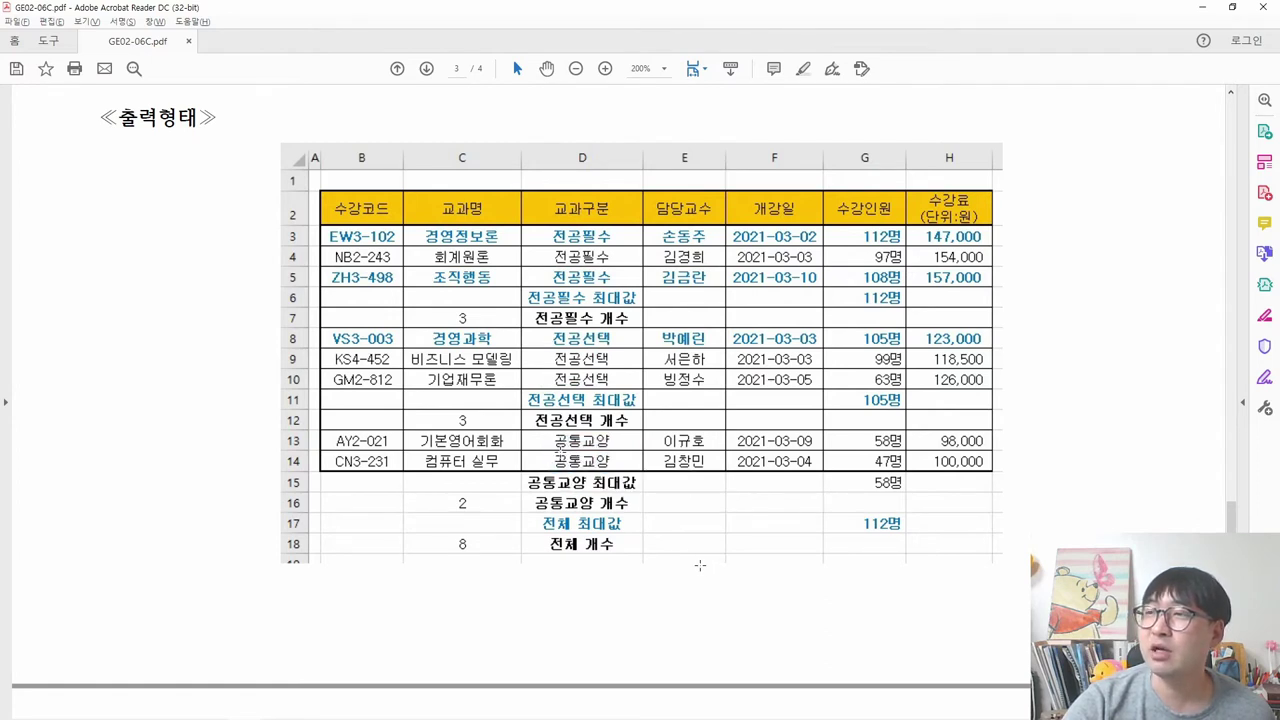
left_click_drag(540, 229, 567, 268)
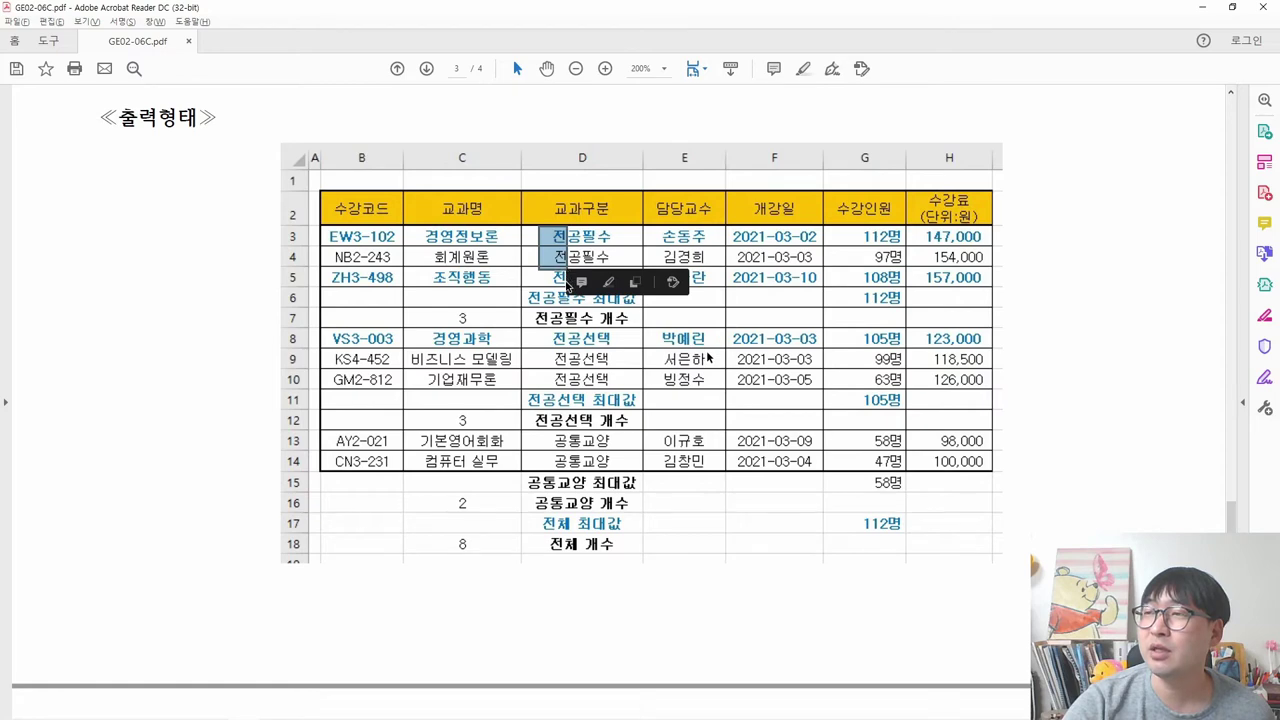
left_click(580, 244)
left_click(578, 266)
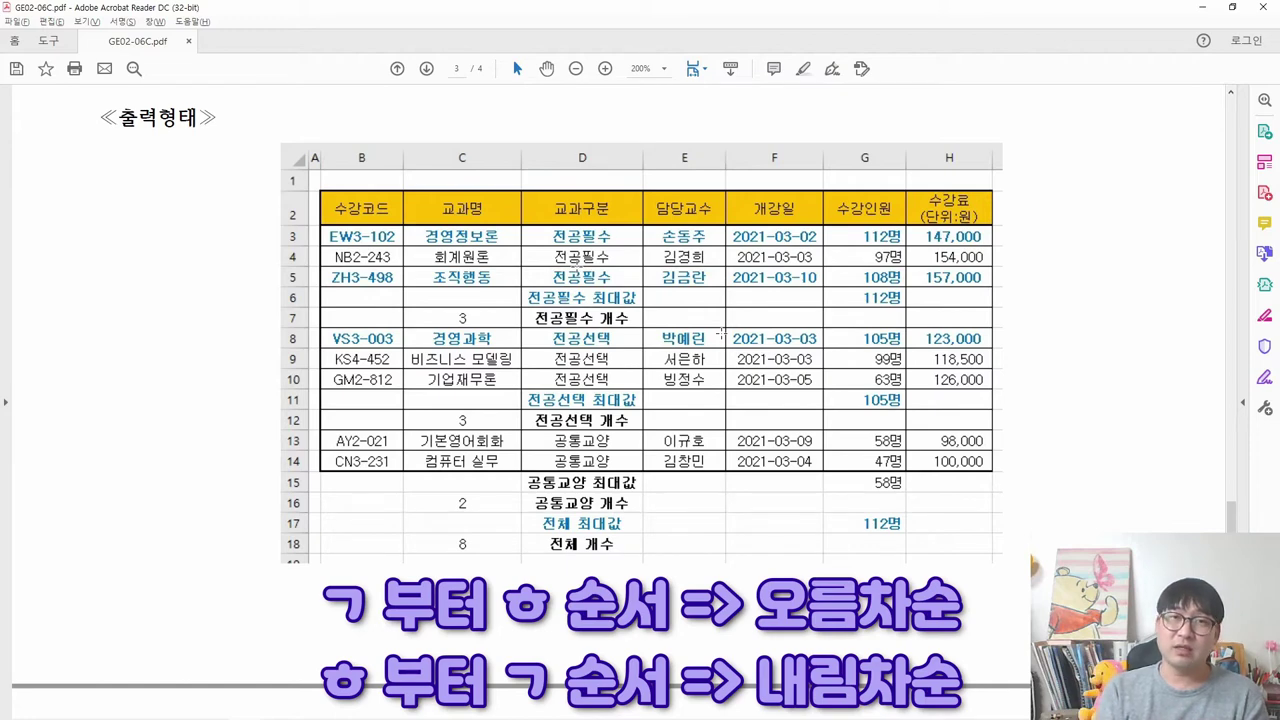
scroll(722, 335, "up", 3)
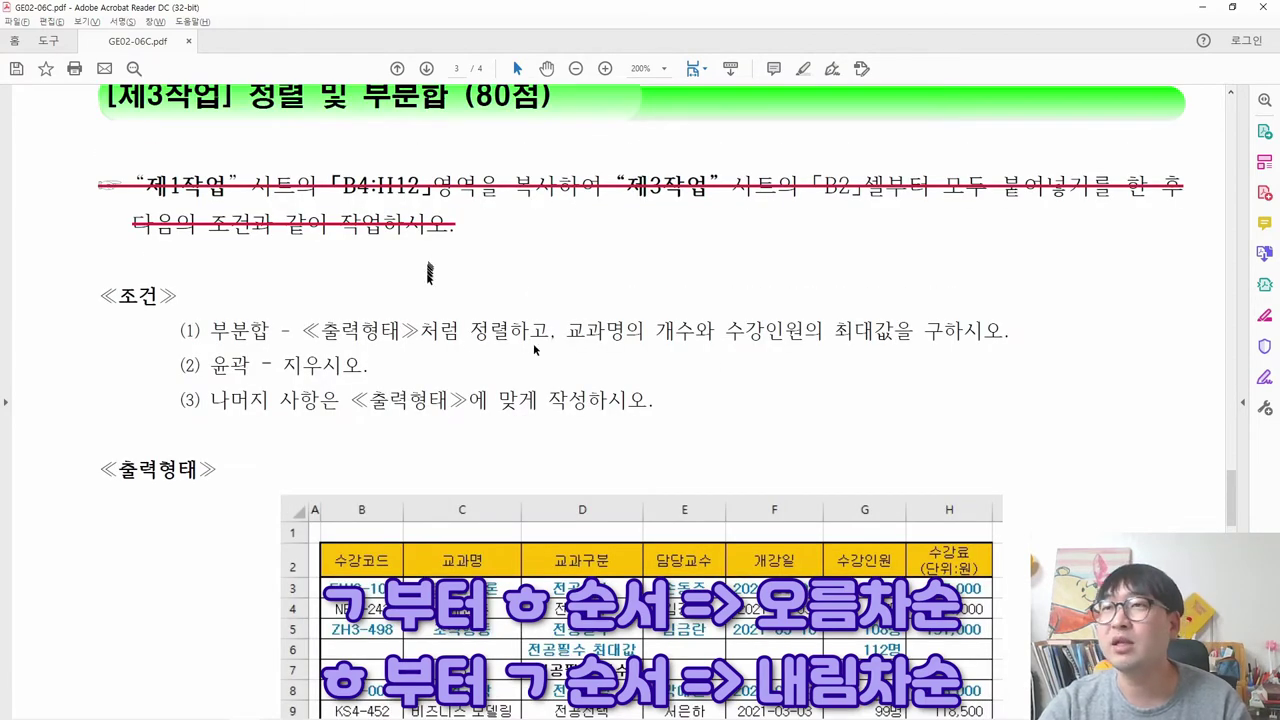
scroll(540, 330, "up", 1)
scroll(606, 503, "down", 3)
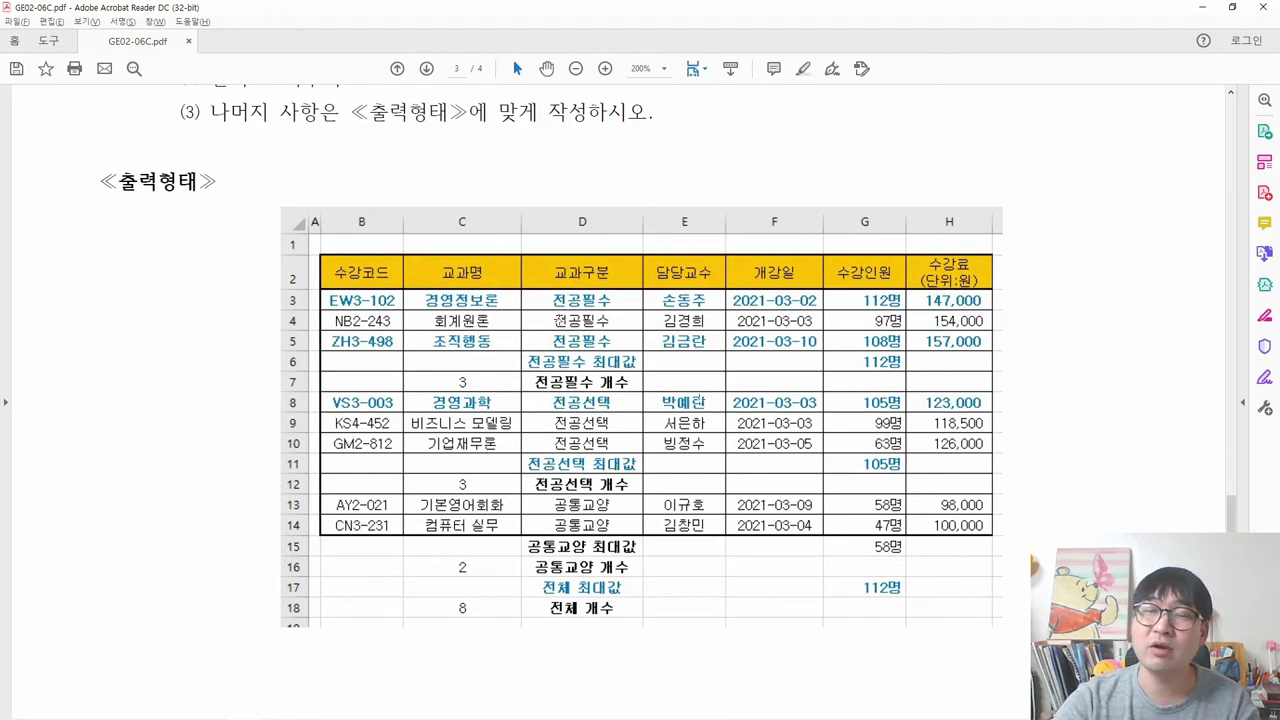
Switch to Excel and sort the 제3작업 table by 교과구분 in descending order.
key("alt+Tab")
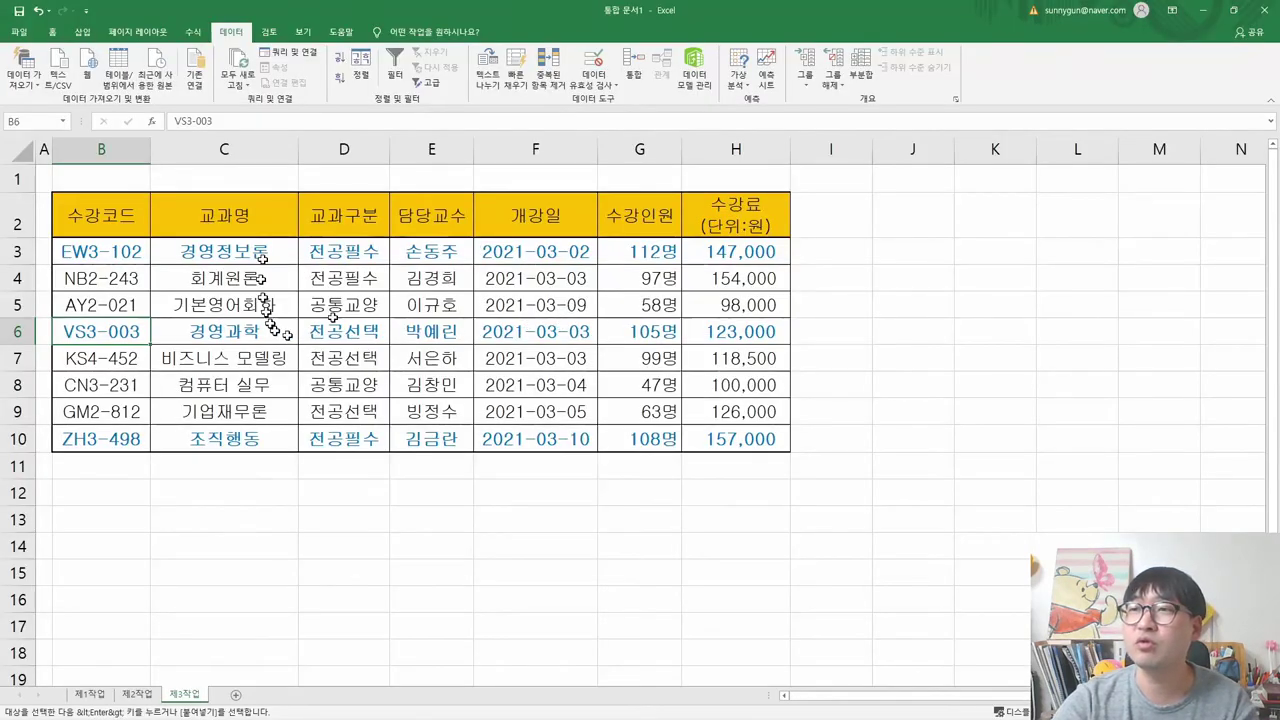
key("alt+Tab")
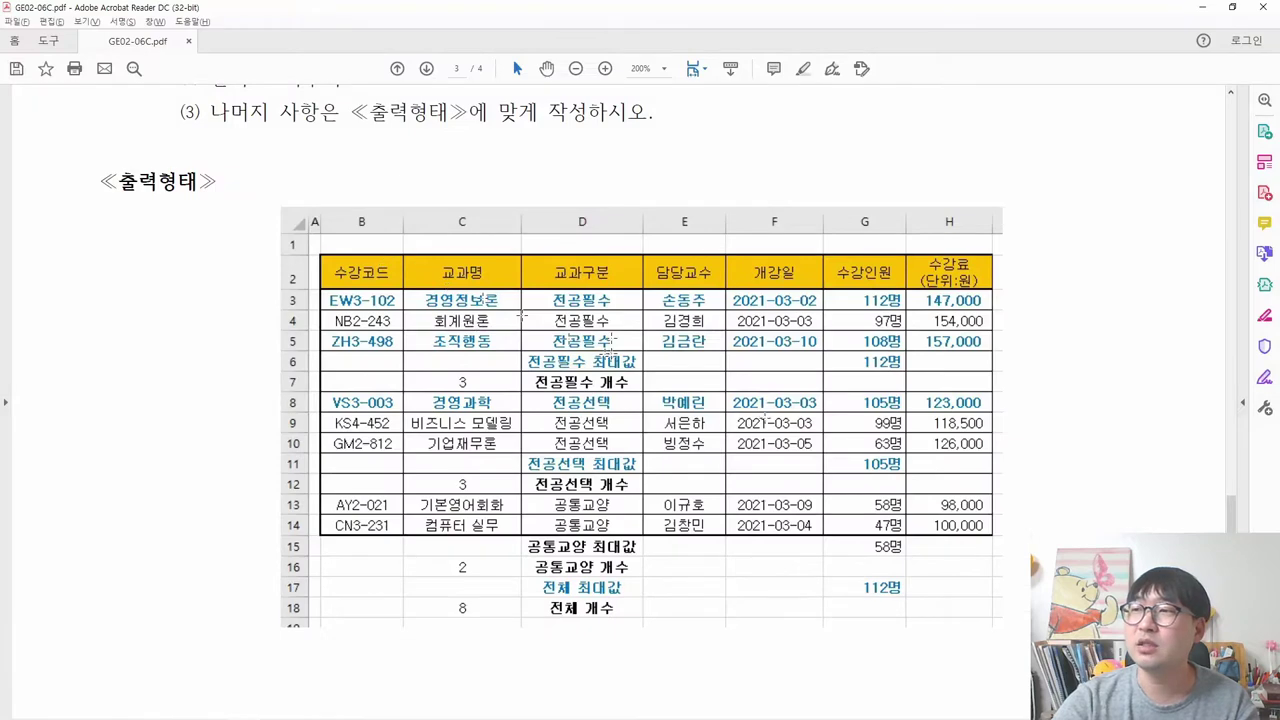
key("alt+Tab")
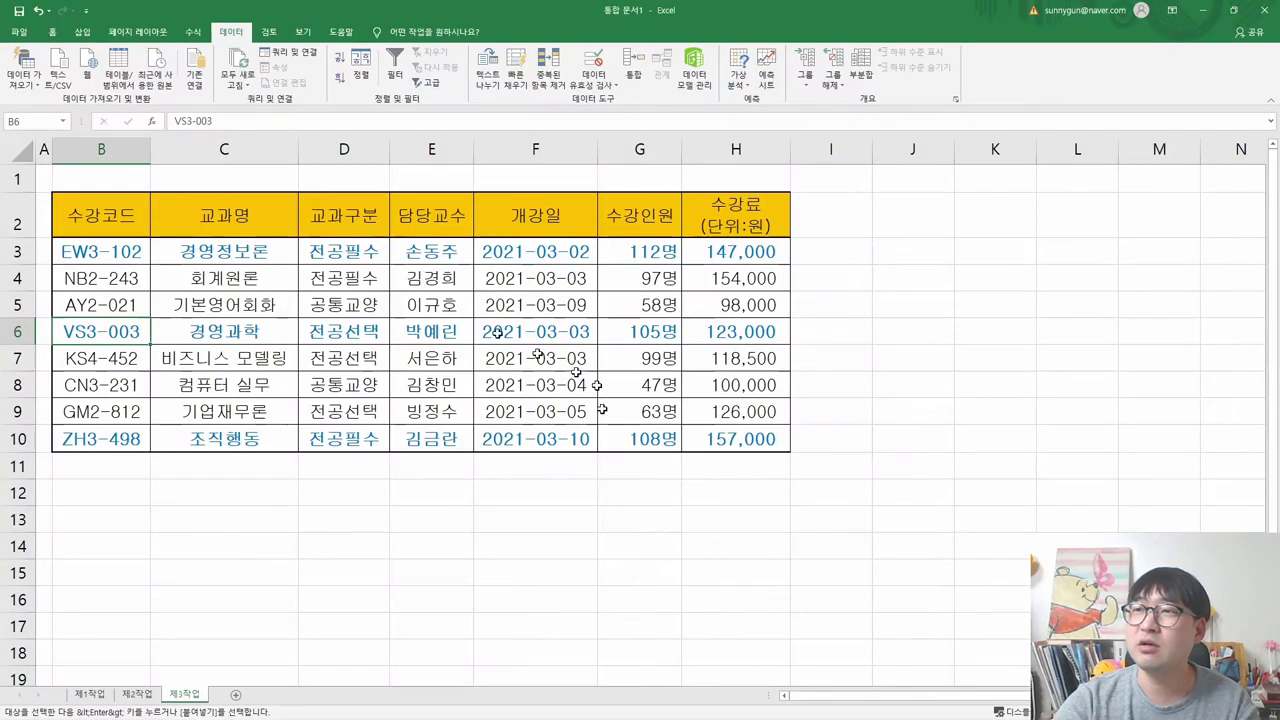
left_click(344, 212)
left_click(344, 212)
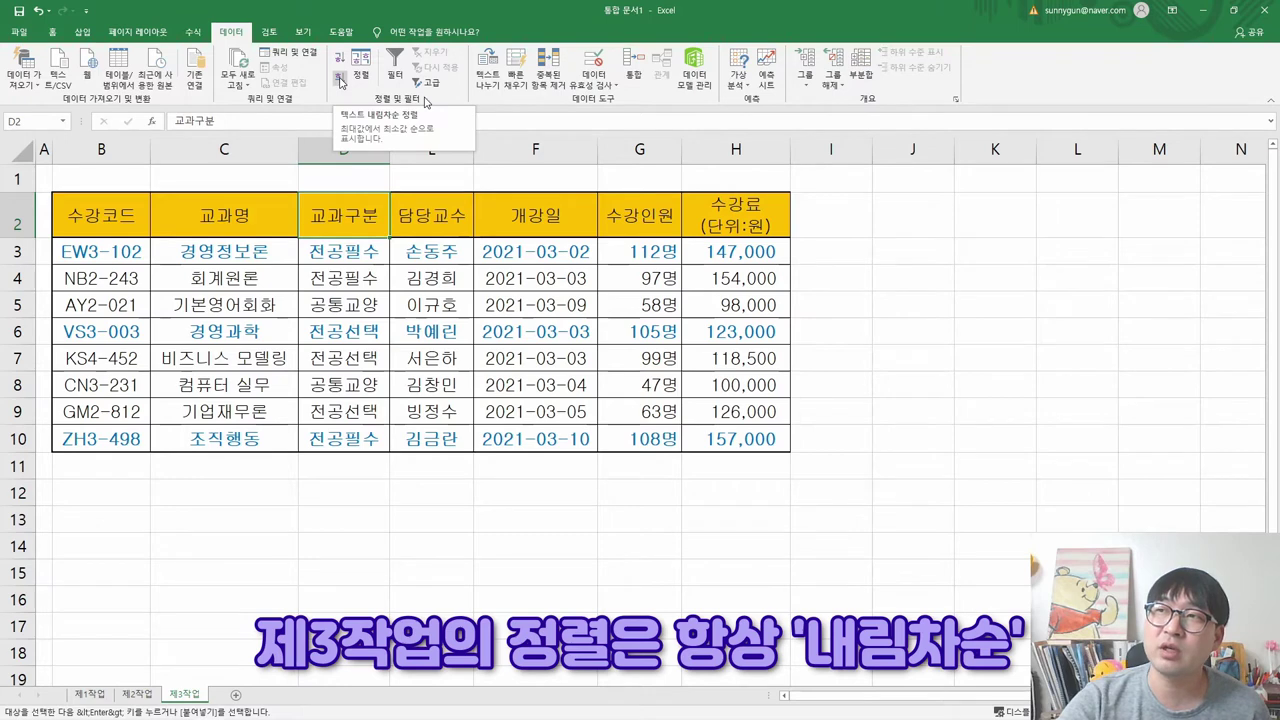
left_click(340, 80)
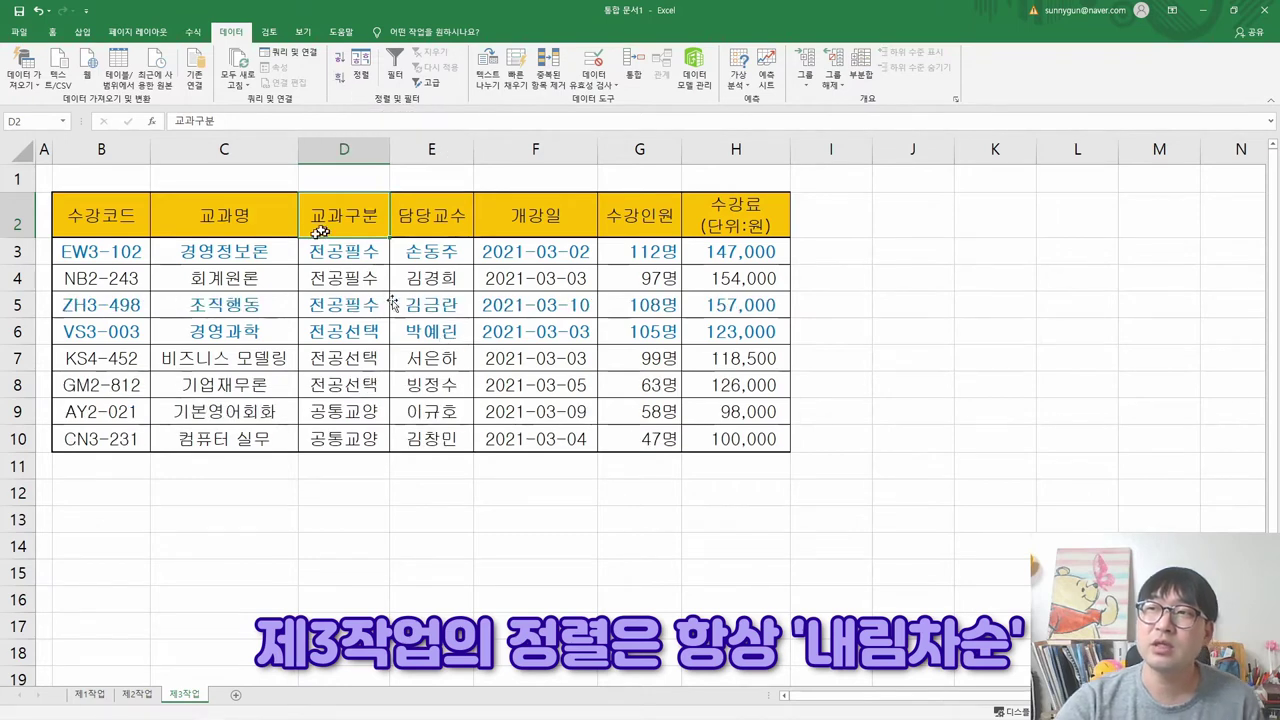
Compare the 교과구분 order of the sorted table with the sample output in the exam PDF.
left_click_drag(378, 262, 362, 446)
key("alt+Tab")
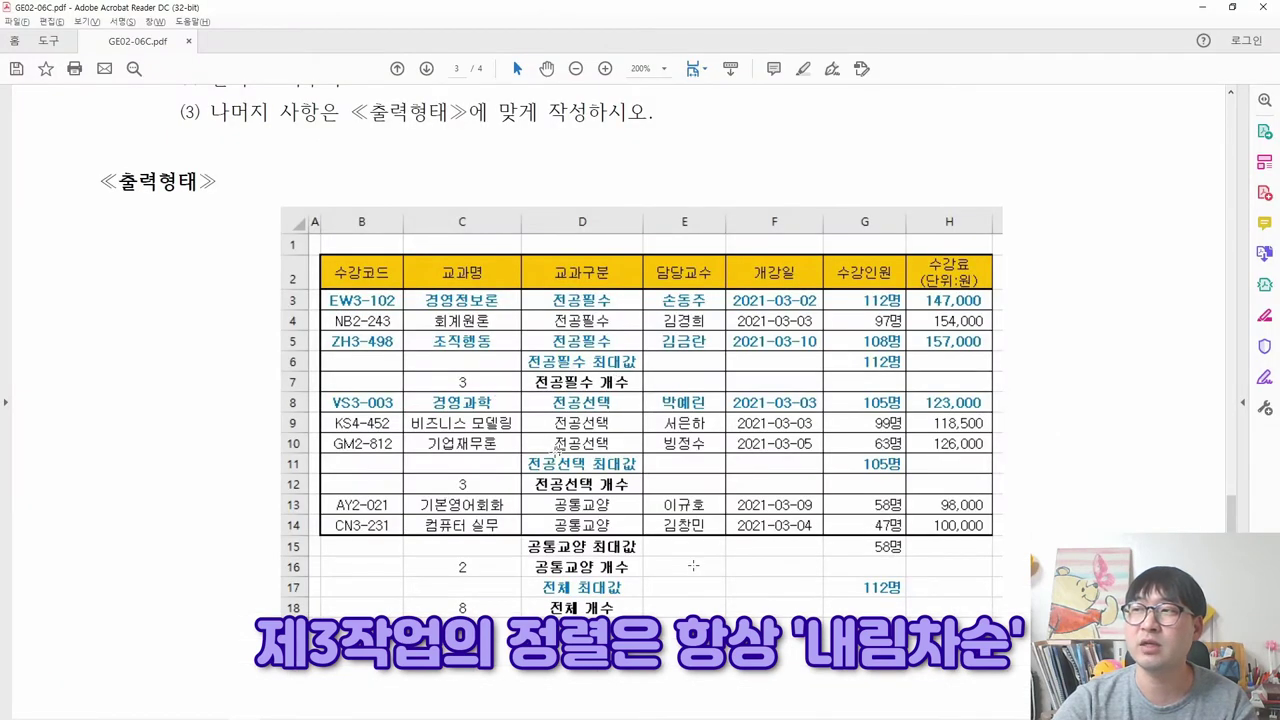
key("alt+Tab")
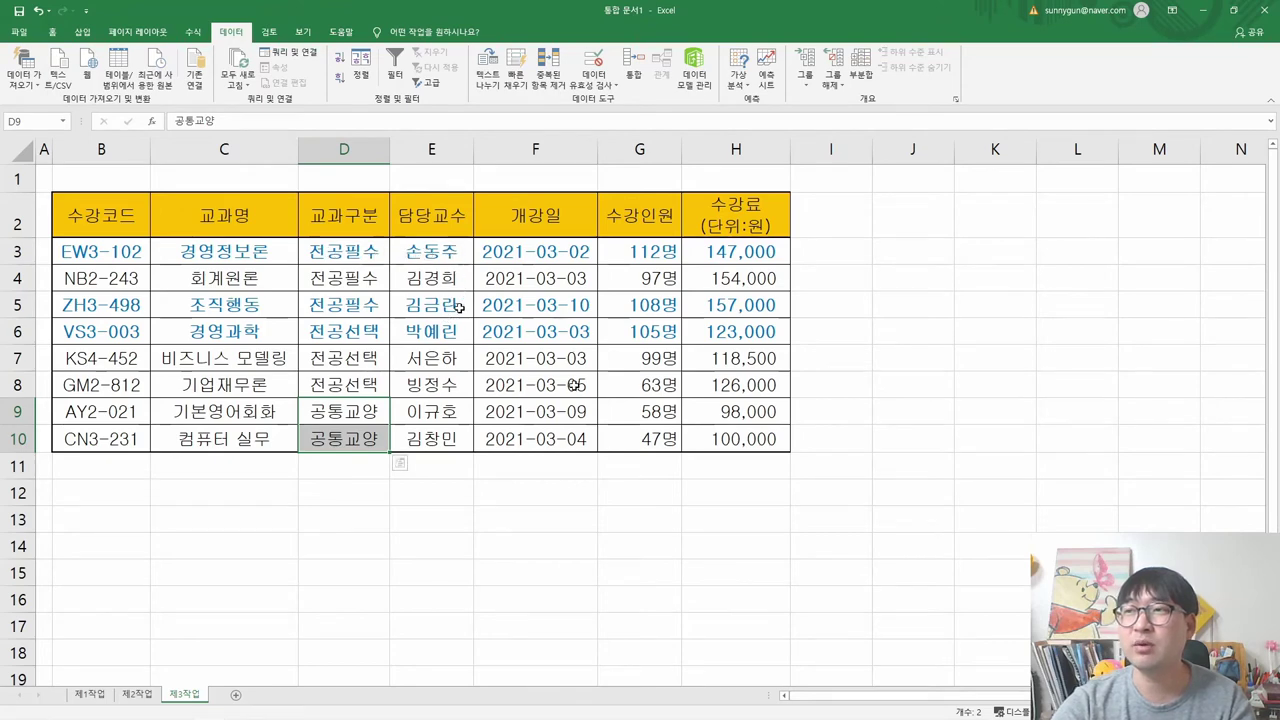
key("alt+Tab")
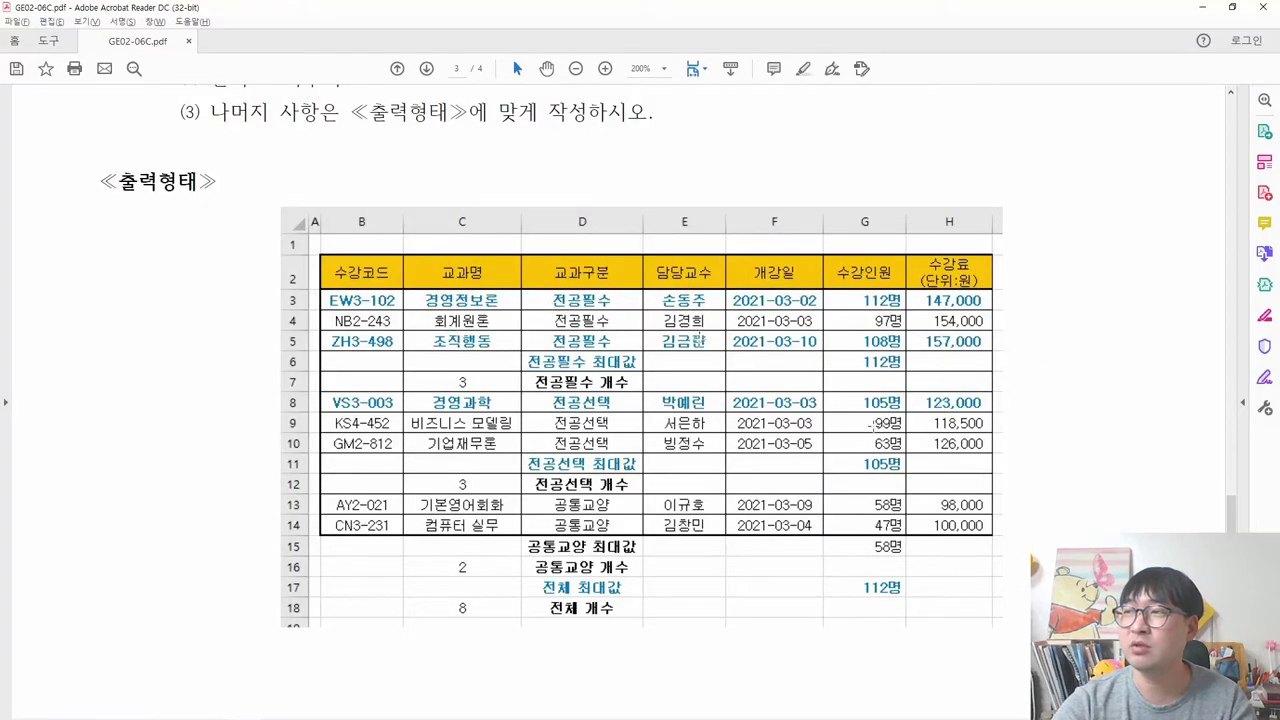
key("alt+Tab")
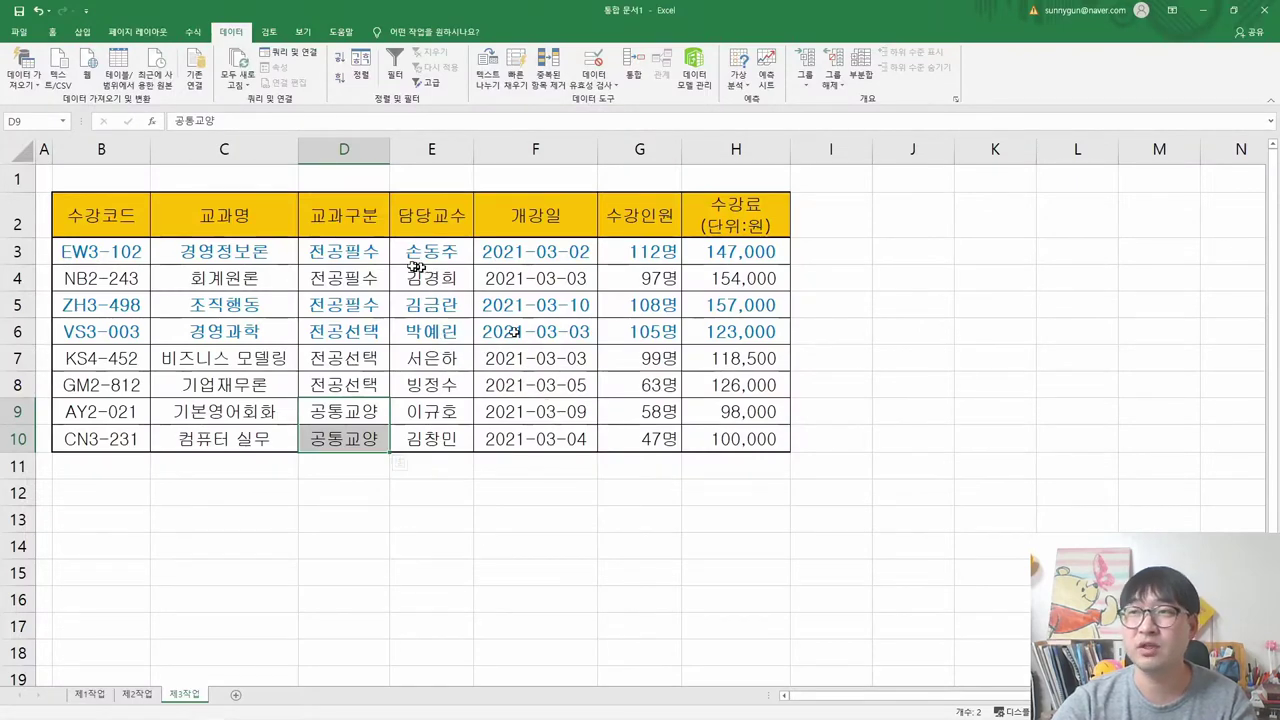
Sort the table by 교과구분 ascending as a trial and restore the descending order.
left_click(352, 216)
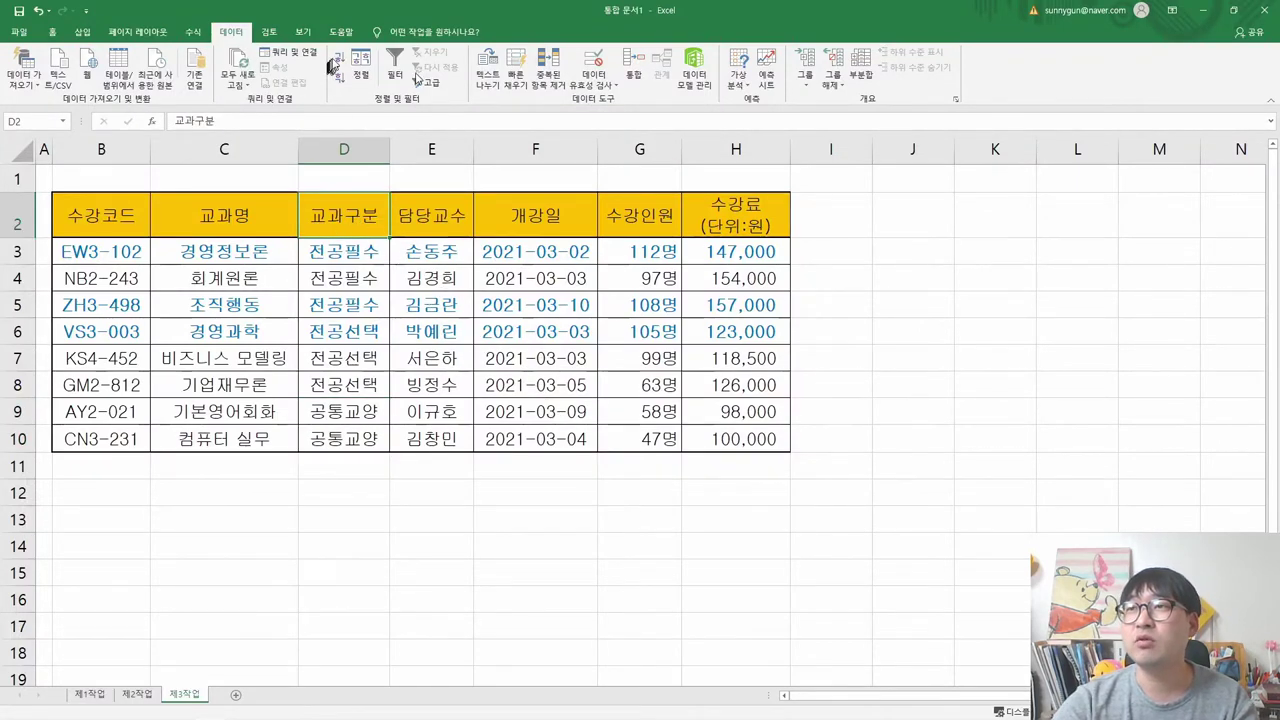
left_click(339, 58)
left_click(339, 78)
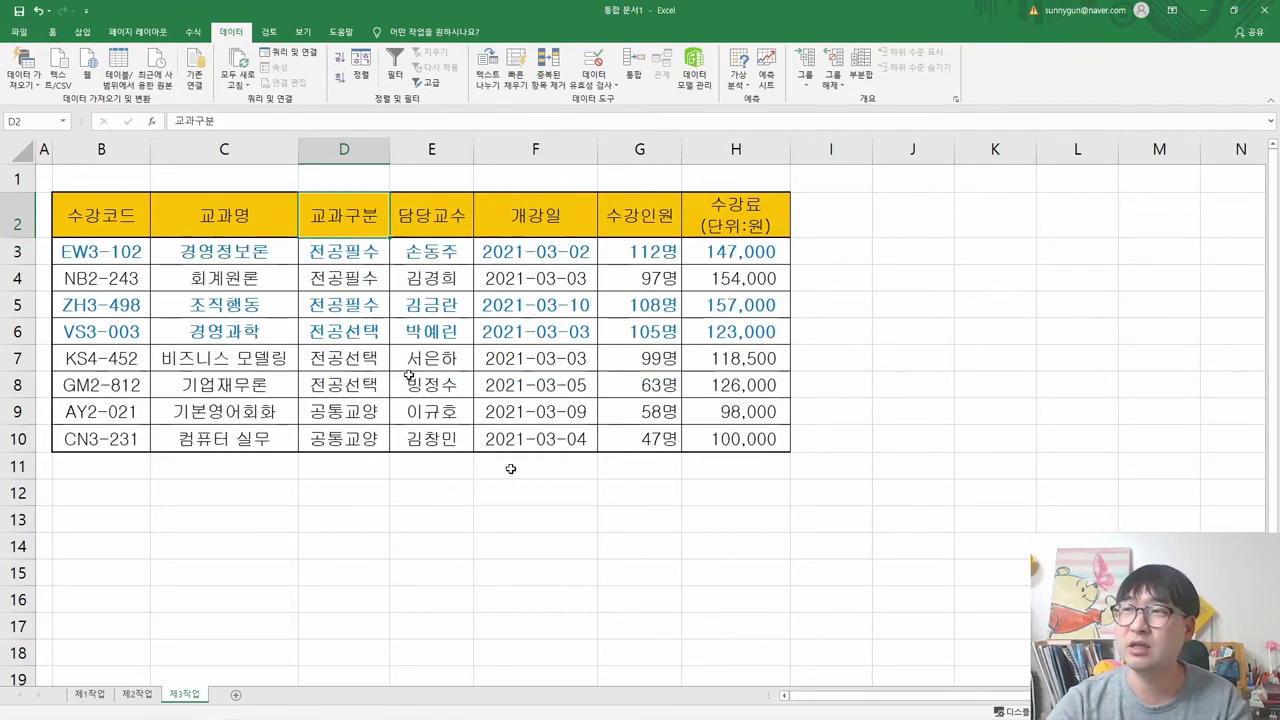
Return to the exam PDF in Acrobat Reader and review the 부분합 conditions above the sample output.
key("alt+Tab")
key("alt+Tab")
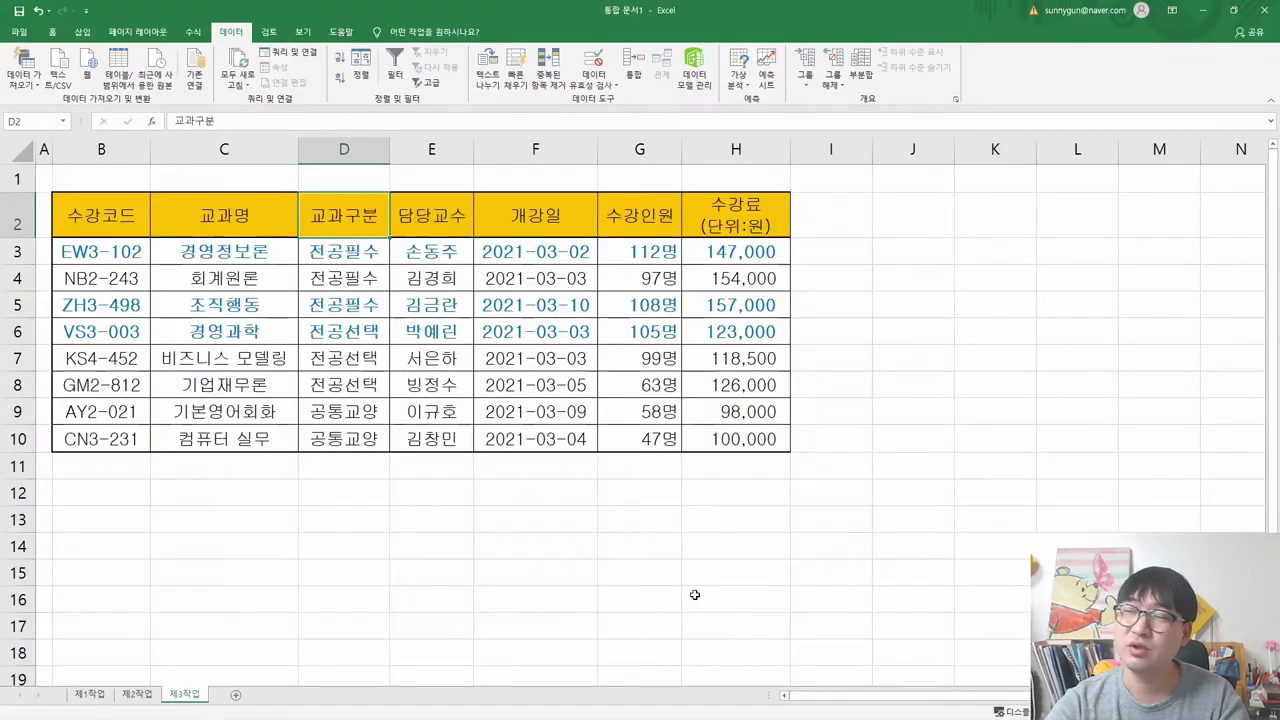
key("alt+Tab")
scroll(412, 290, "up", 3)
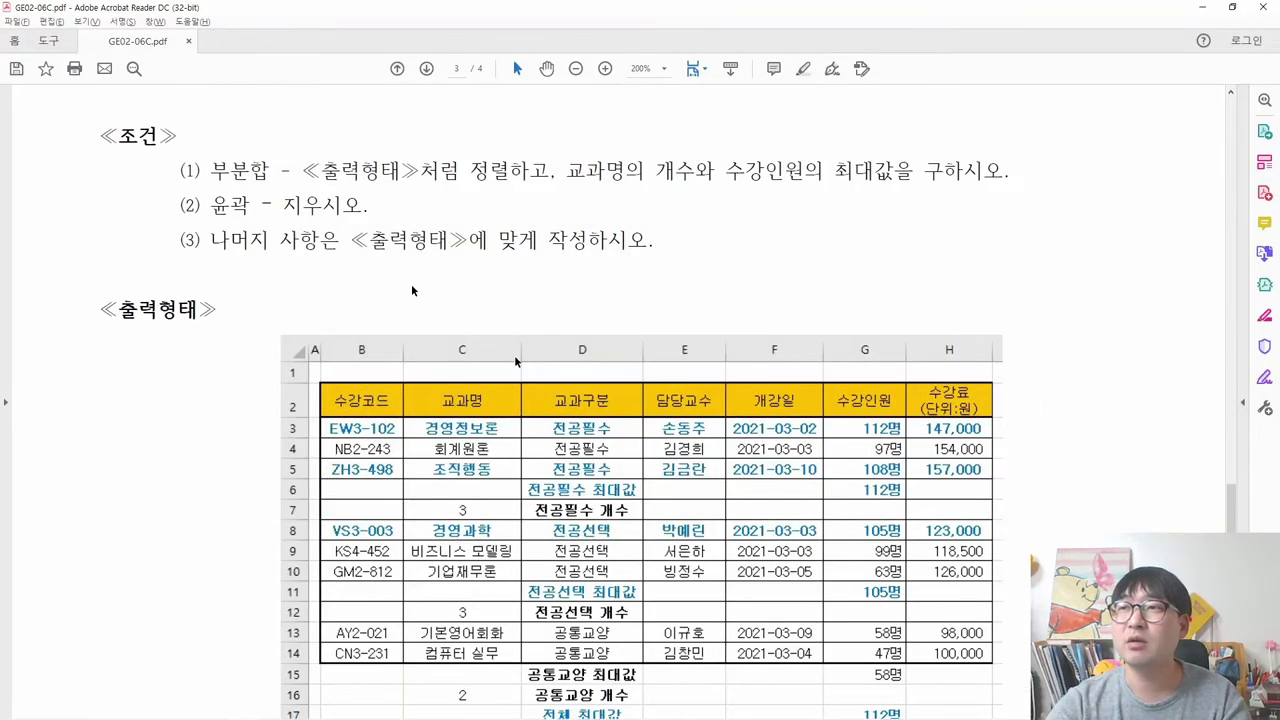
Strike through the sorting phrase "부분합 - ≪출력형태≫처럼 정렬하고" in condition (1) of the exam PDF.
left_click_drag(208, 170, 1004, 172)
left_click(587, 141)
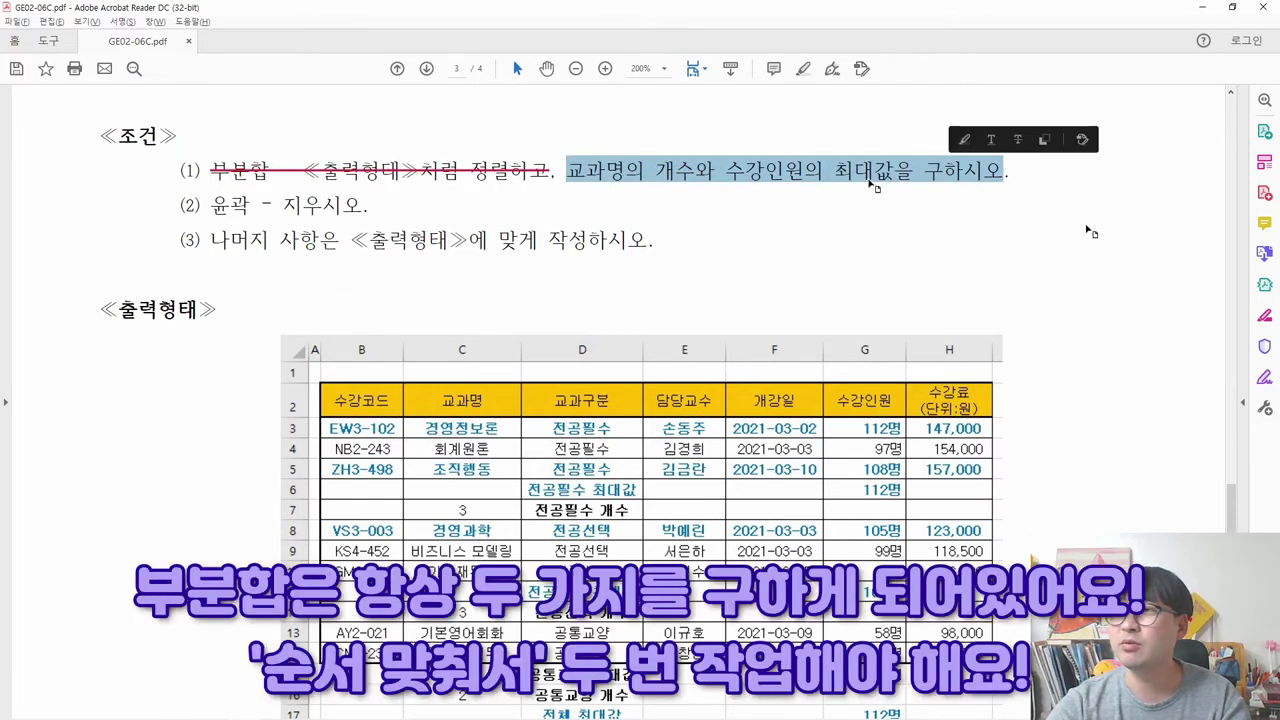
scroll(1078, 228, "down", 2)
scroll(1078, 221, "down", 1)
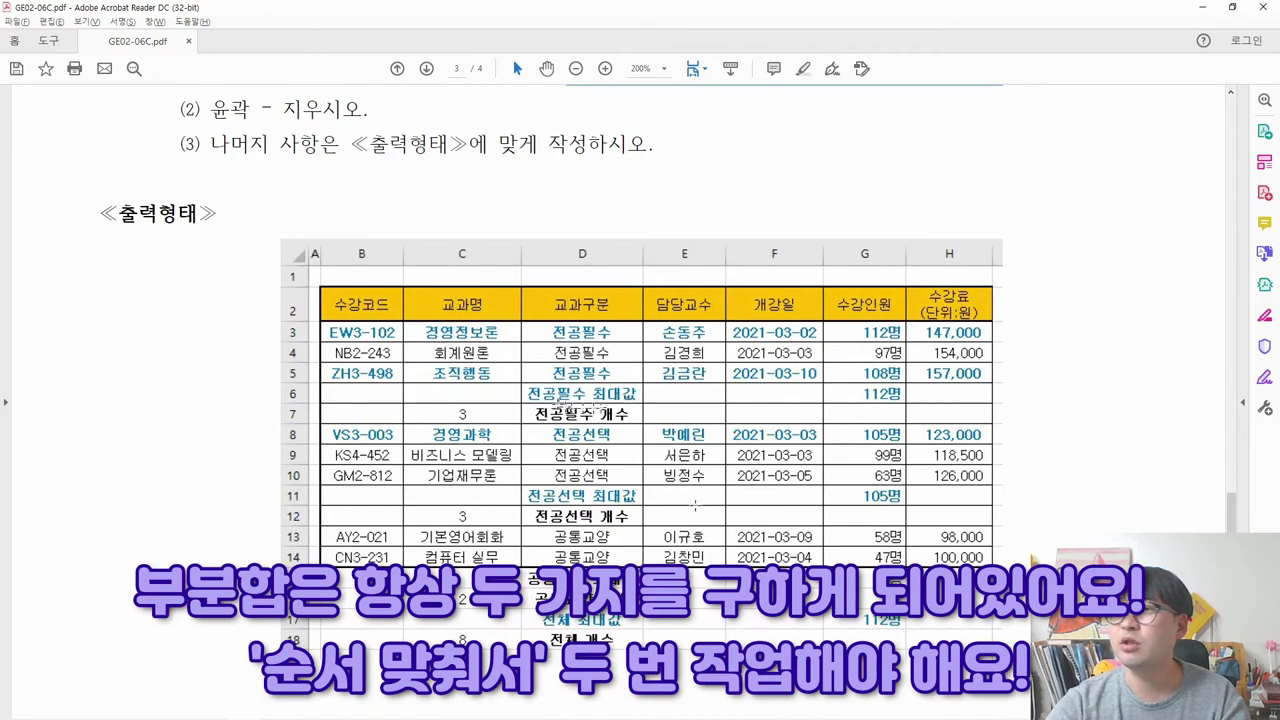
Compare the order of the 교과명 개수 and 수강인원 최대값 conditions with the subtotal rows in the sample output.
left_click_drag(535, 390, 624, 416)
left_click_drag(528, 494, 632, 520)
scroll(665, 472, "up", 1)
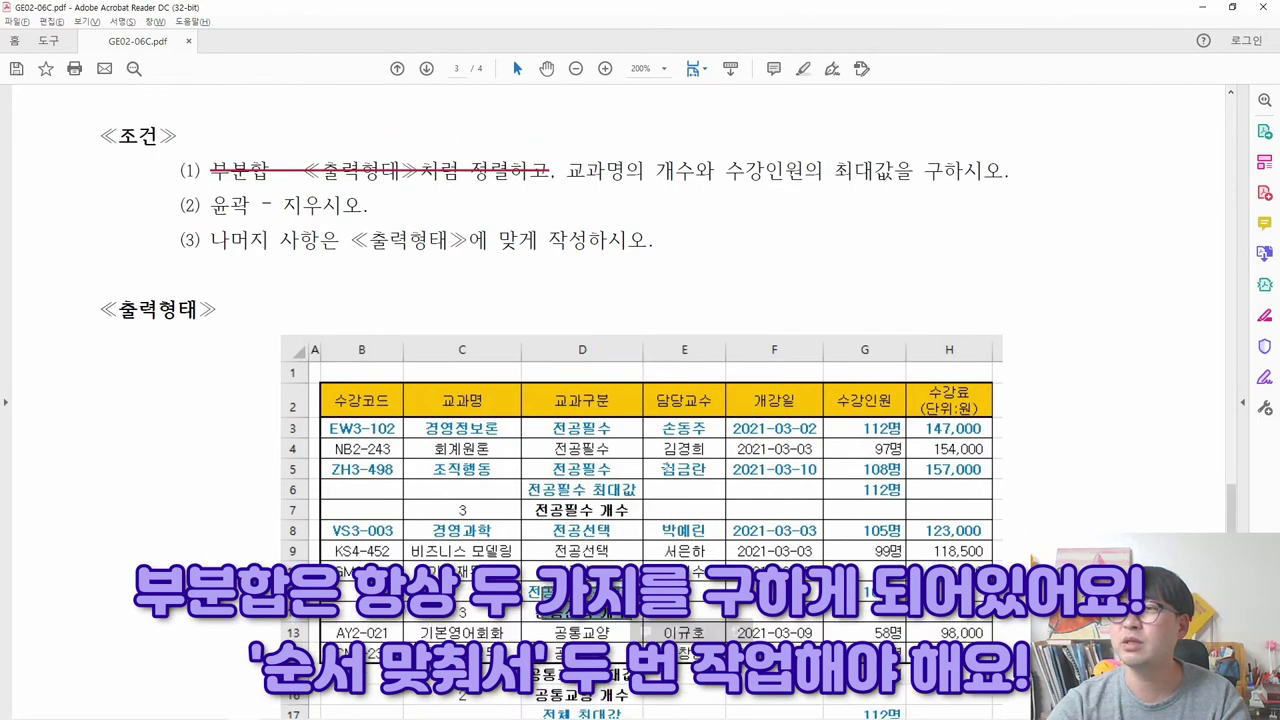
scroll(667, 472, "down", 1)
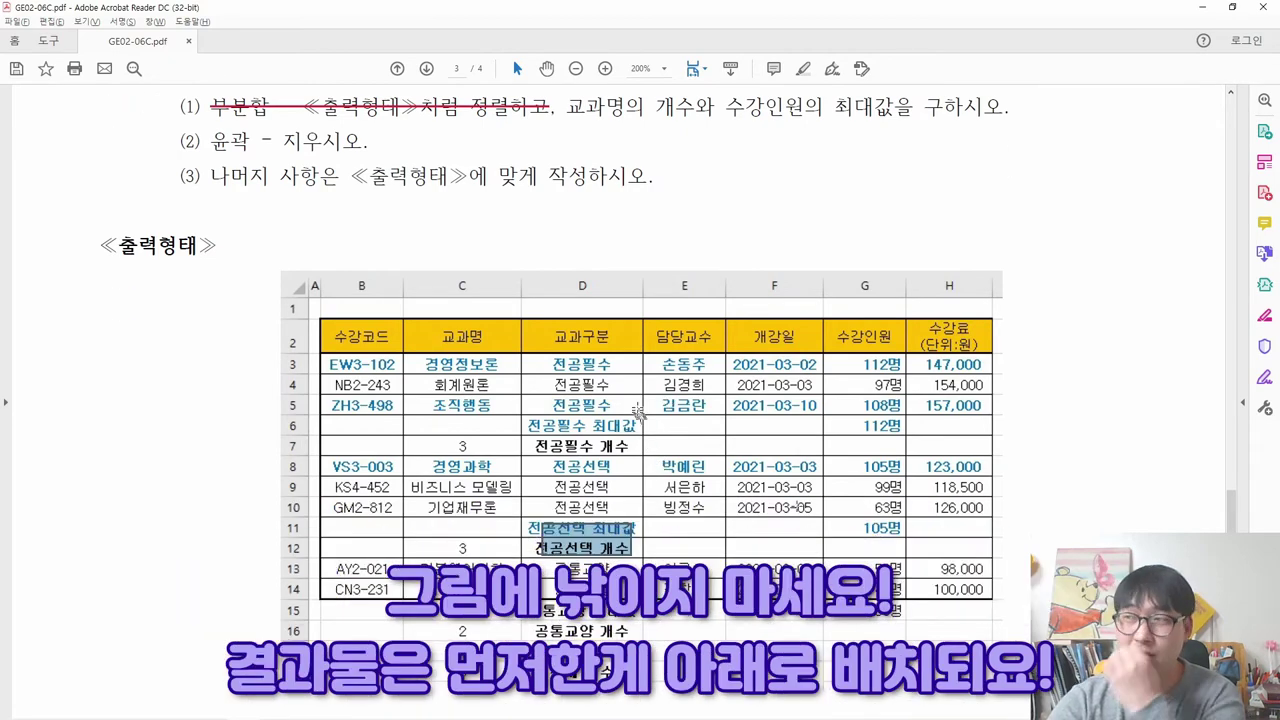
left_click_drag(566, 106, 716, 106)
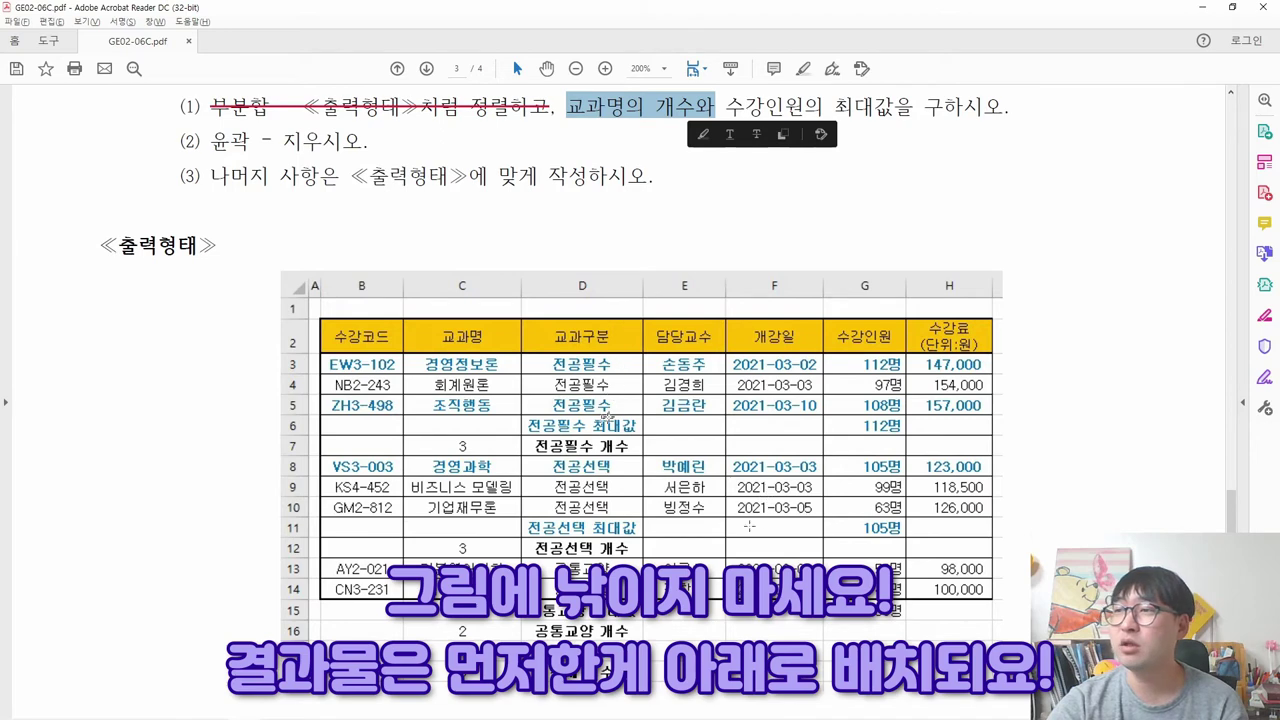
left_click_drag(525, 425, 645, 428)
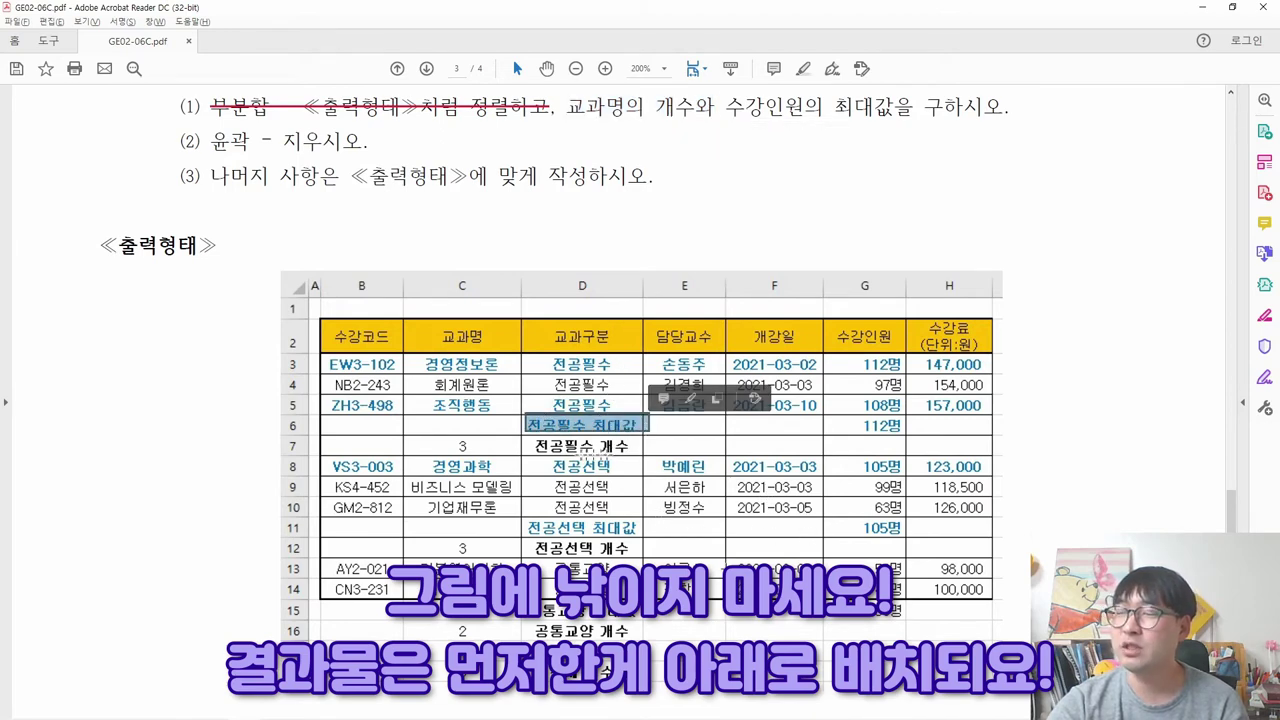
left_click_drag(528, 440, 640, 449)
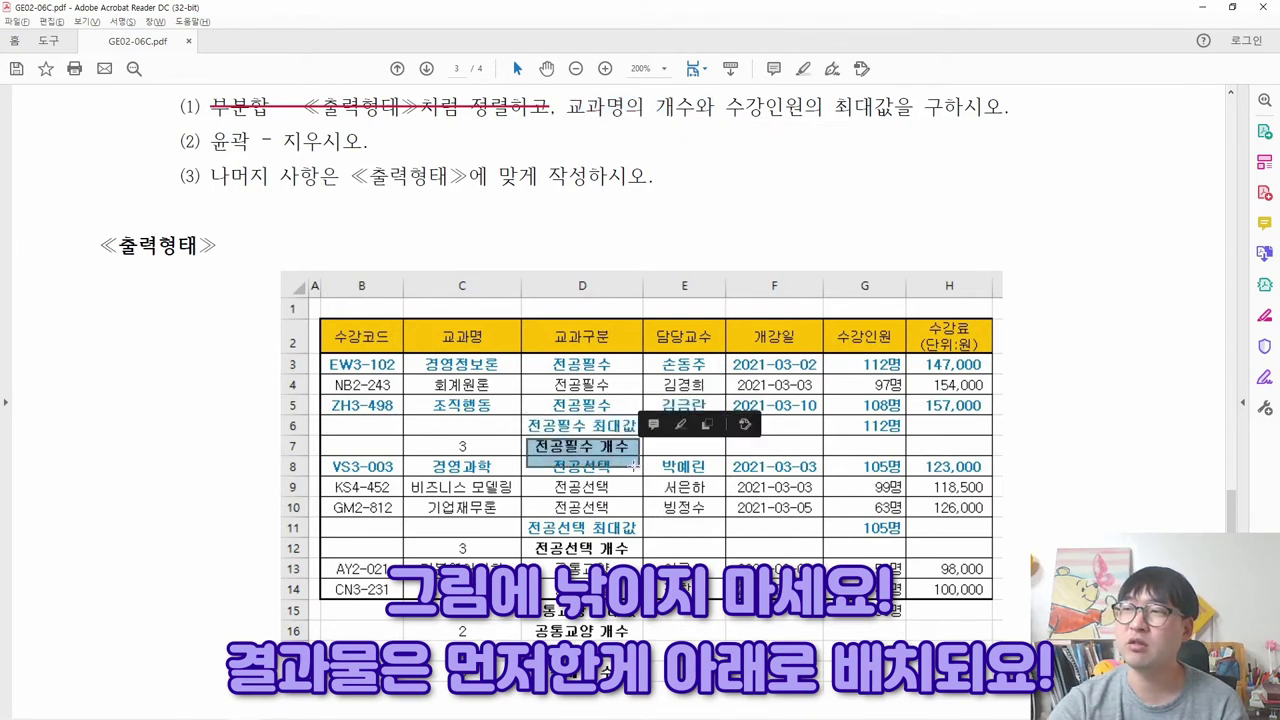
left_click(587, 436)
left_click_drag(566, 107, 912, 108)
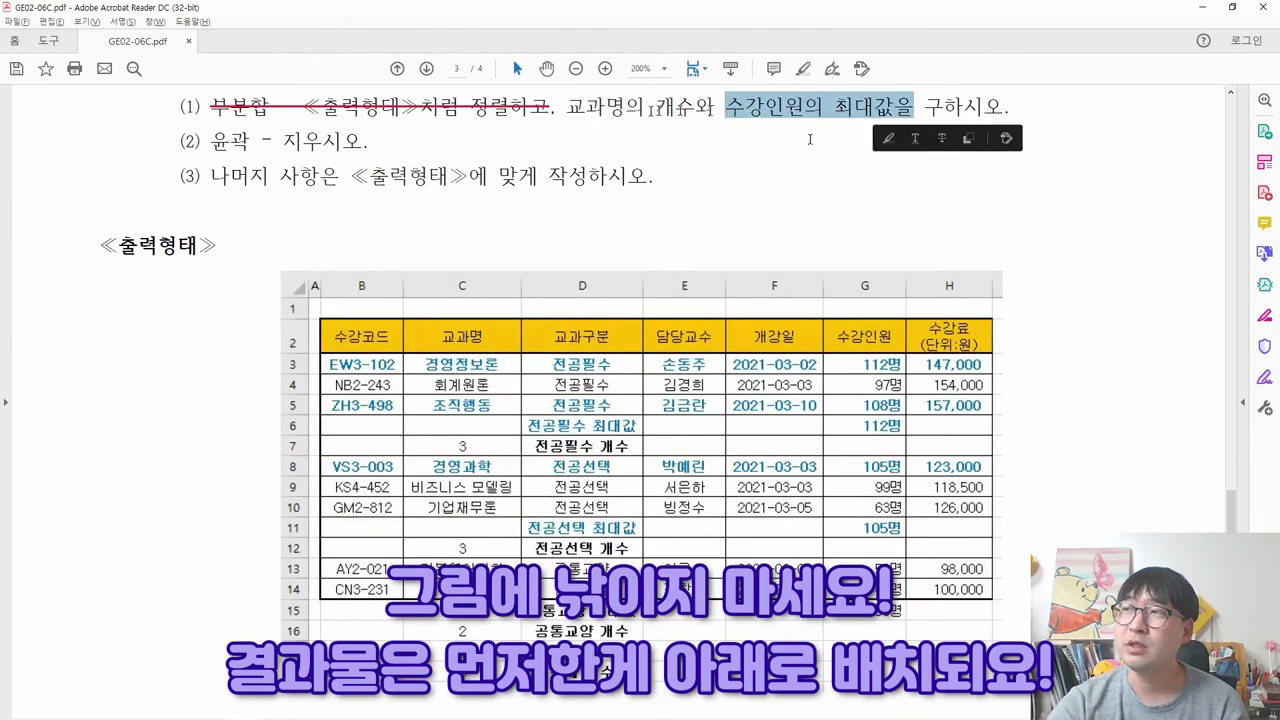
left_click_drag(566, 107, 655, 108)
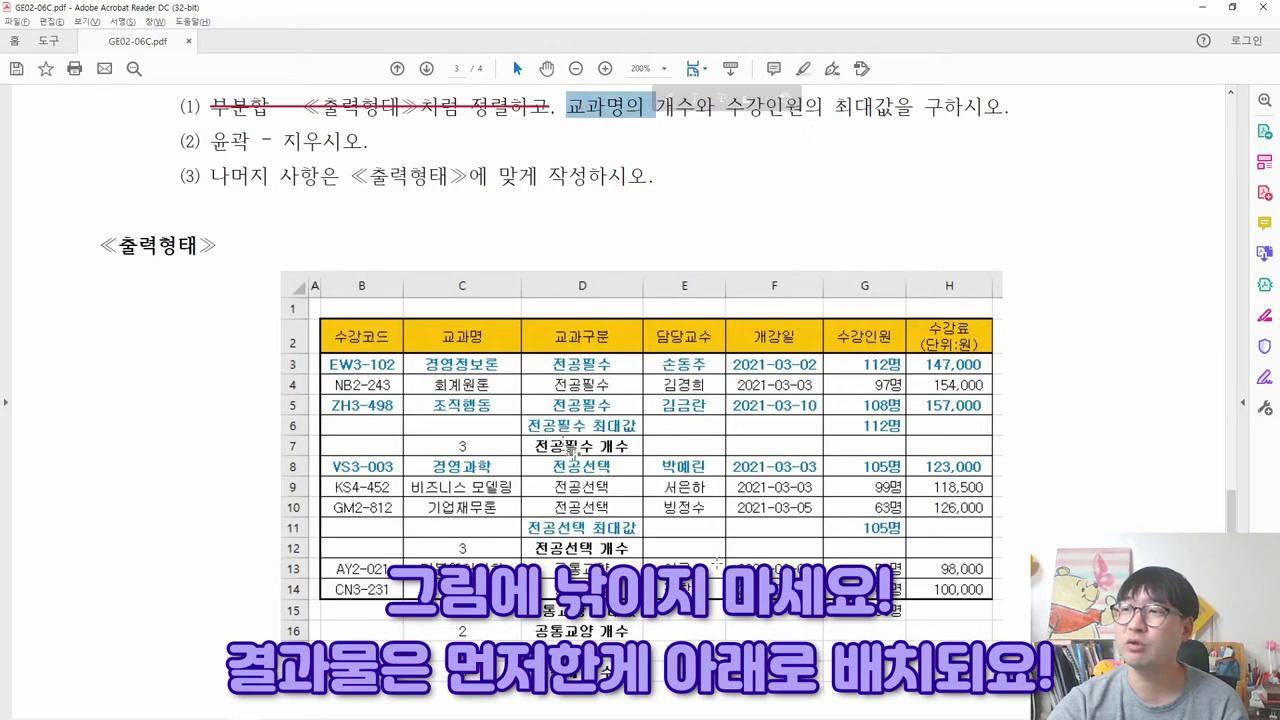
left_click_drag(537, 446, 627, 451)
left_click(543, 410)
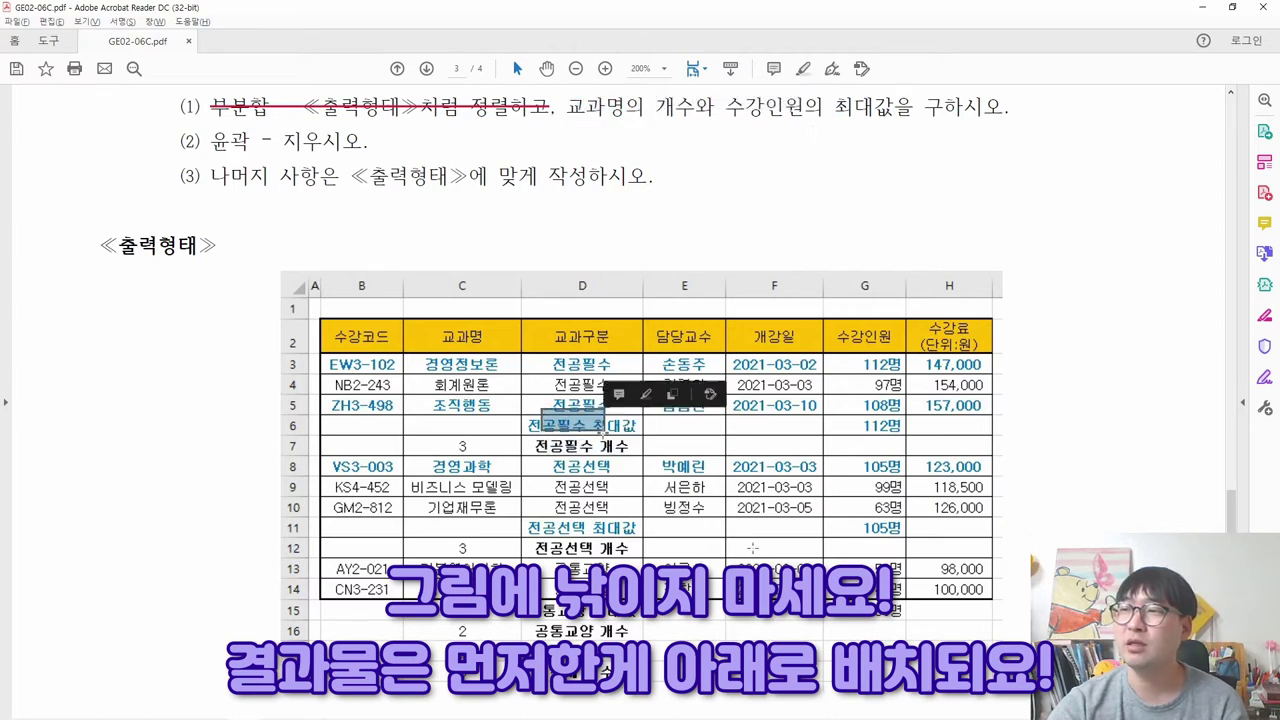
left_click(524, 413)
left_click_drag(525, 411, 634, 428)
left_click(583, 441)
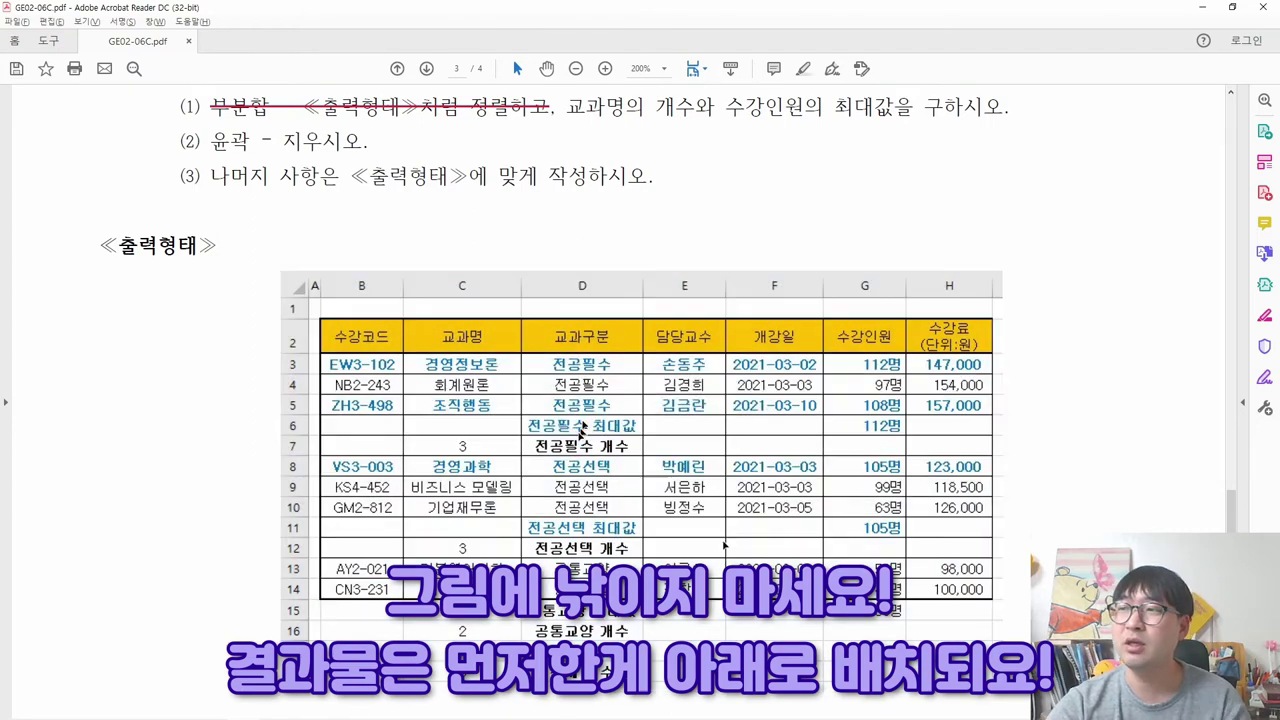
left_click(566, 106)
left_click_drag(566, 106, 716, 106)
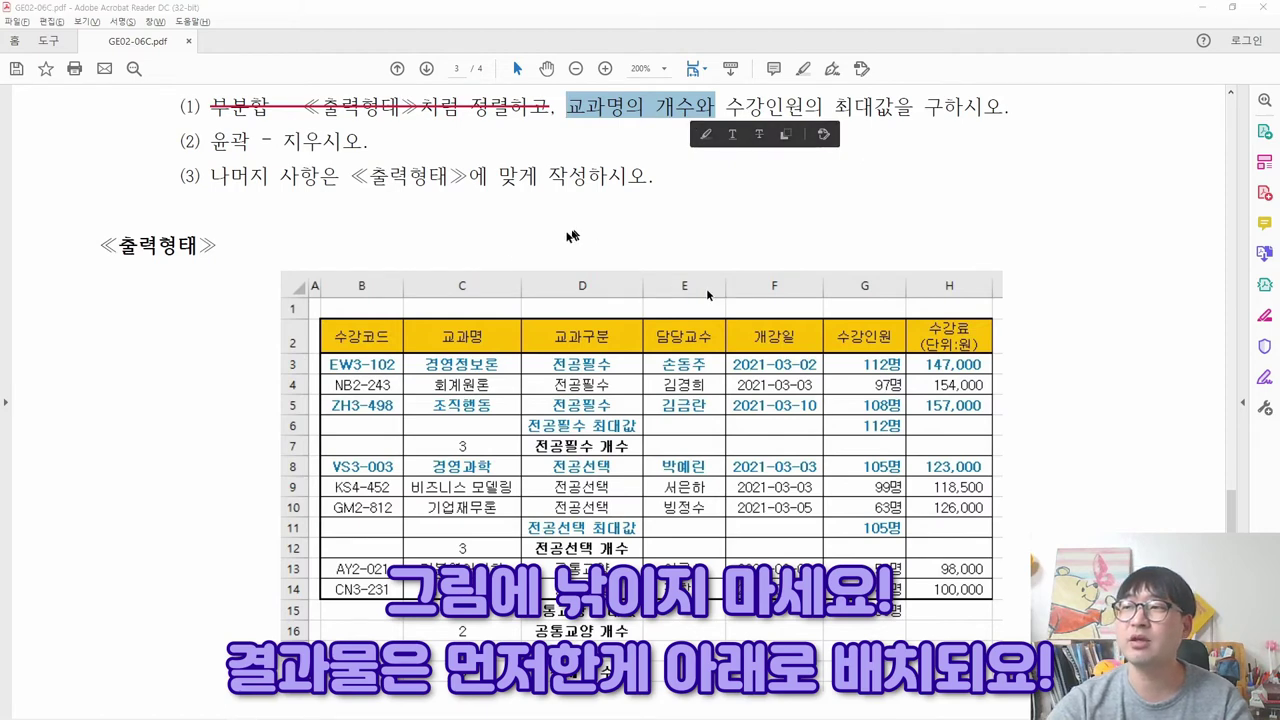
Switch to Excel and start a subtotal on the 제3작업 table, grouped by 교과구분.
key("alt+Tab")
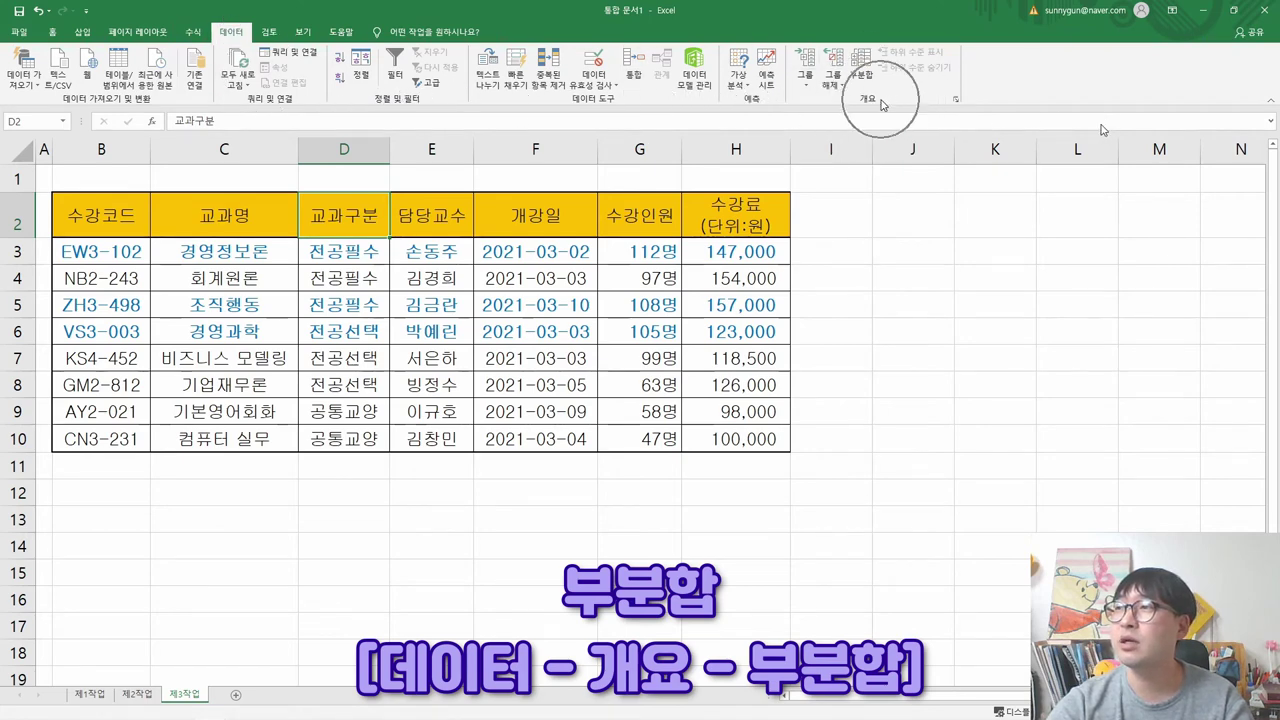
left_click(862, 76)
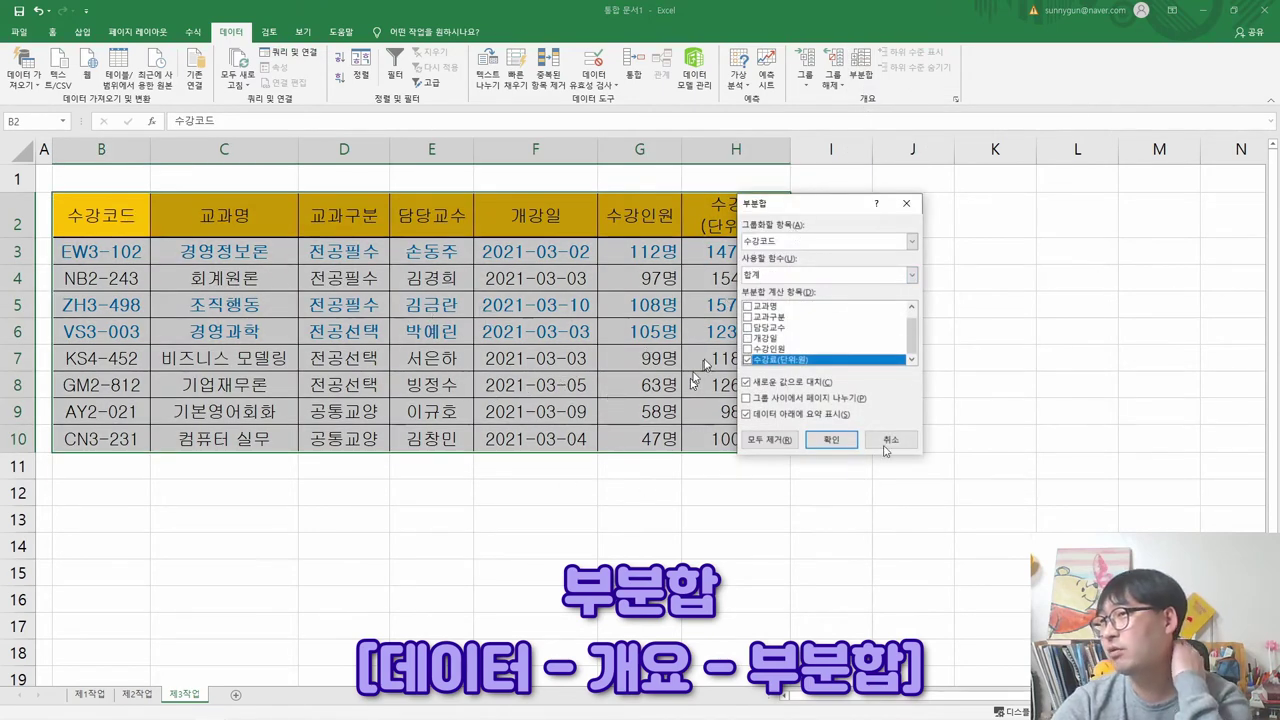
left_click_drag(811, 207, 488, 249)
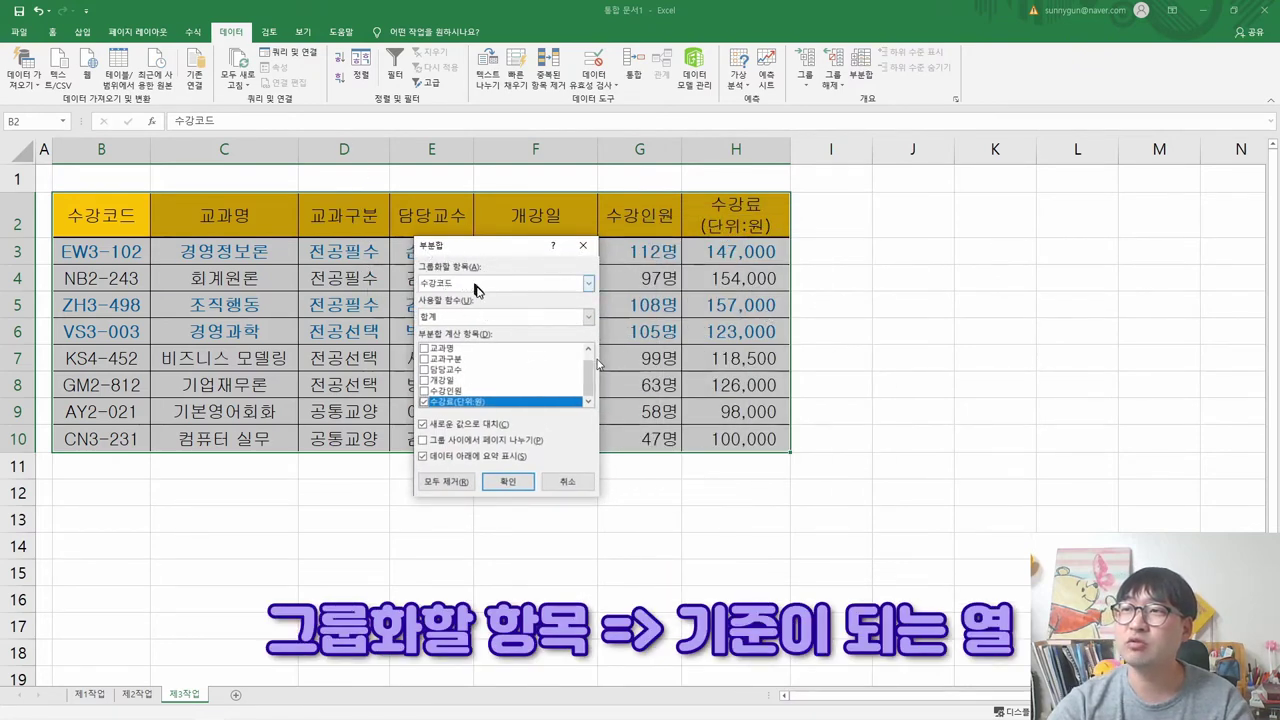
left_click(588, 283)
left_click(463, 320)
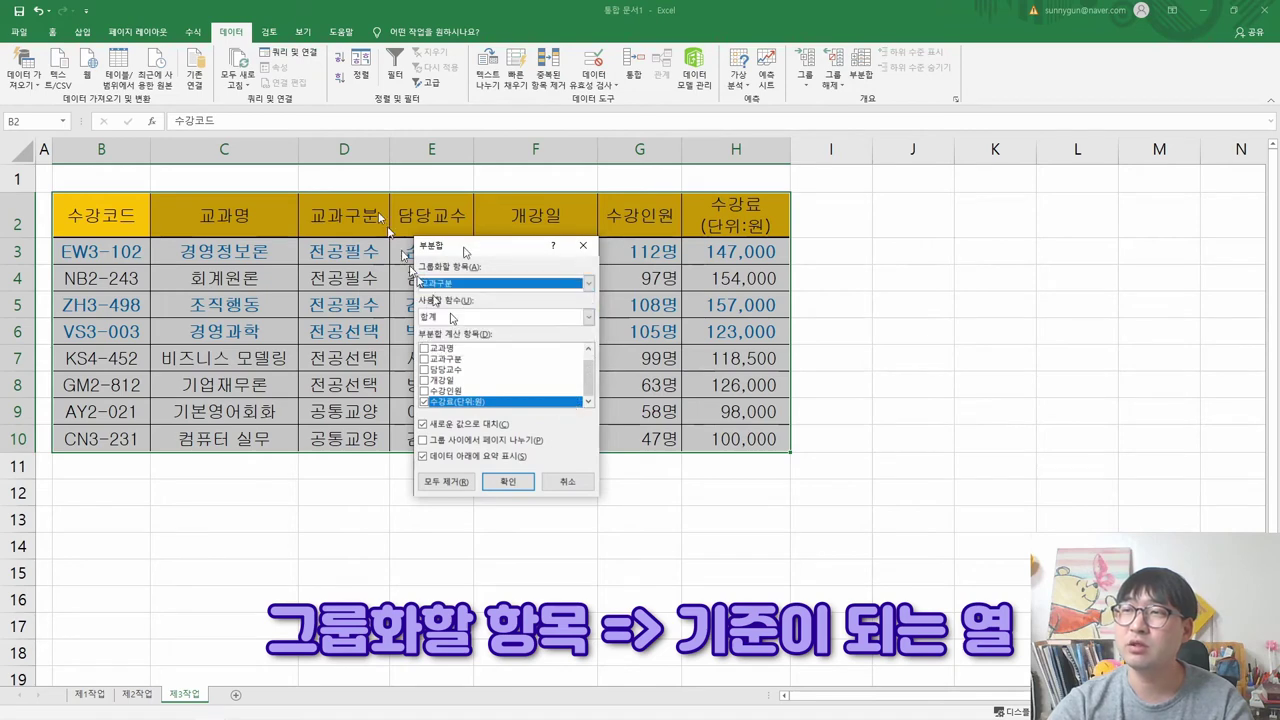
key("ctrl")
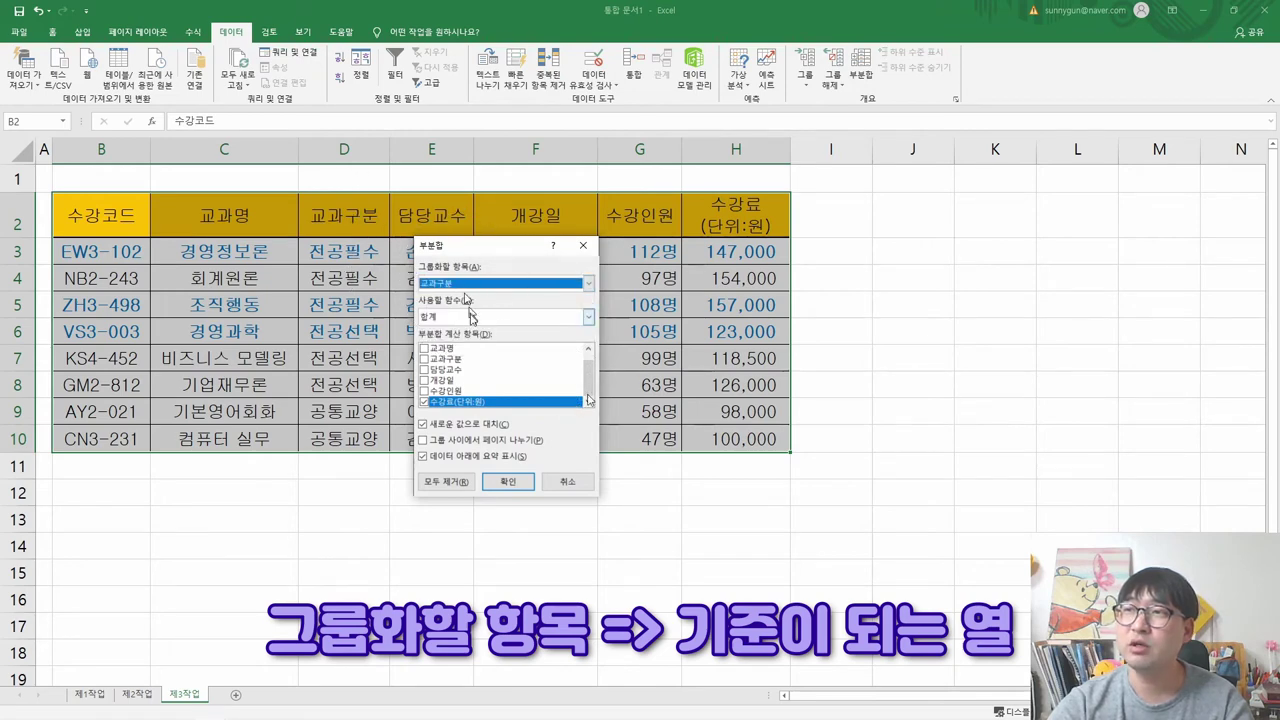
Apply the 개수 subtotal to 교과명 with 수강료(단위:원) deselected, and autofit the width of column D.
key("alt+Tab")
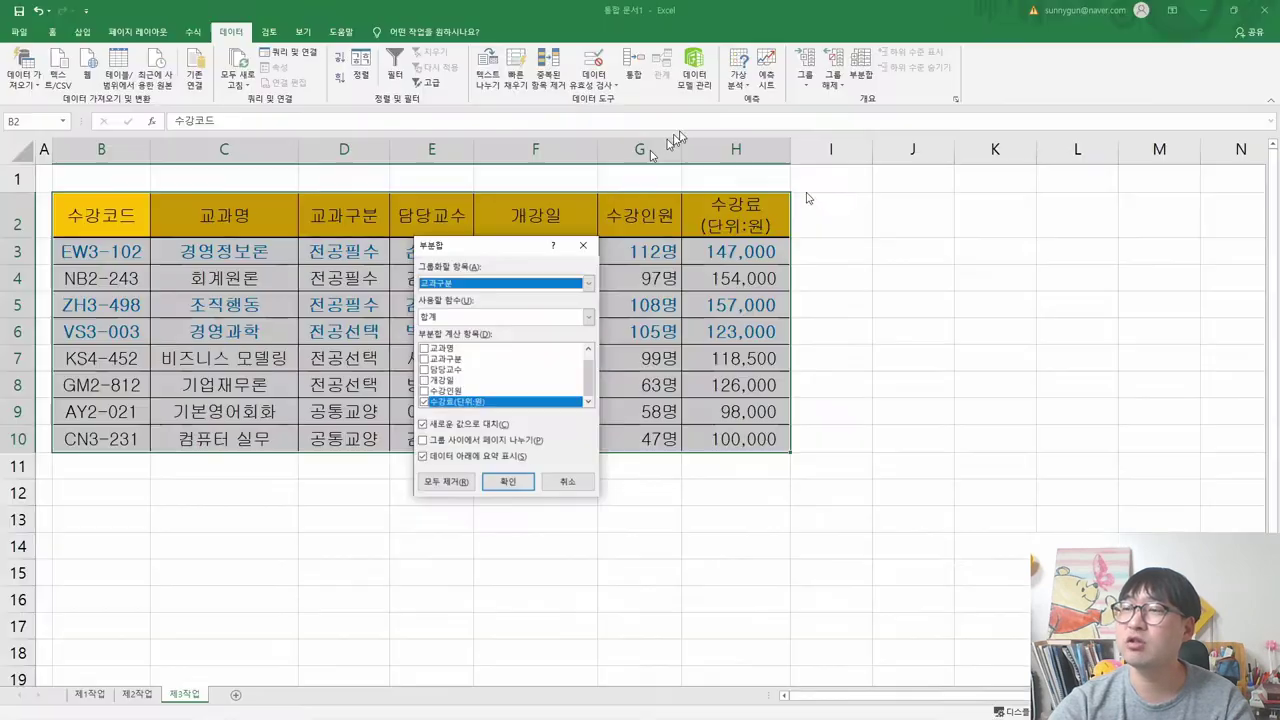
key("alt+Tab")
left_click(446, 317)
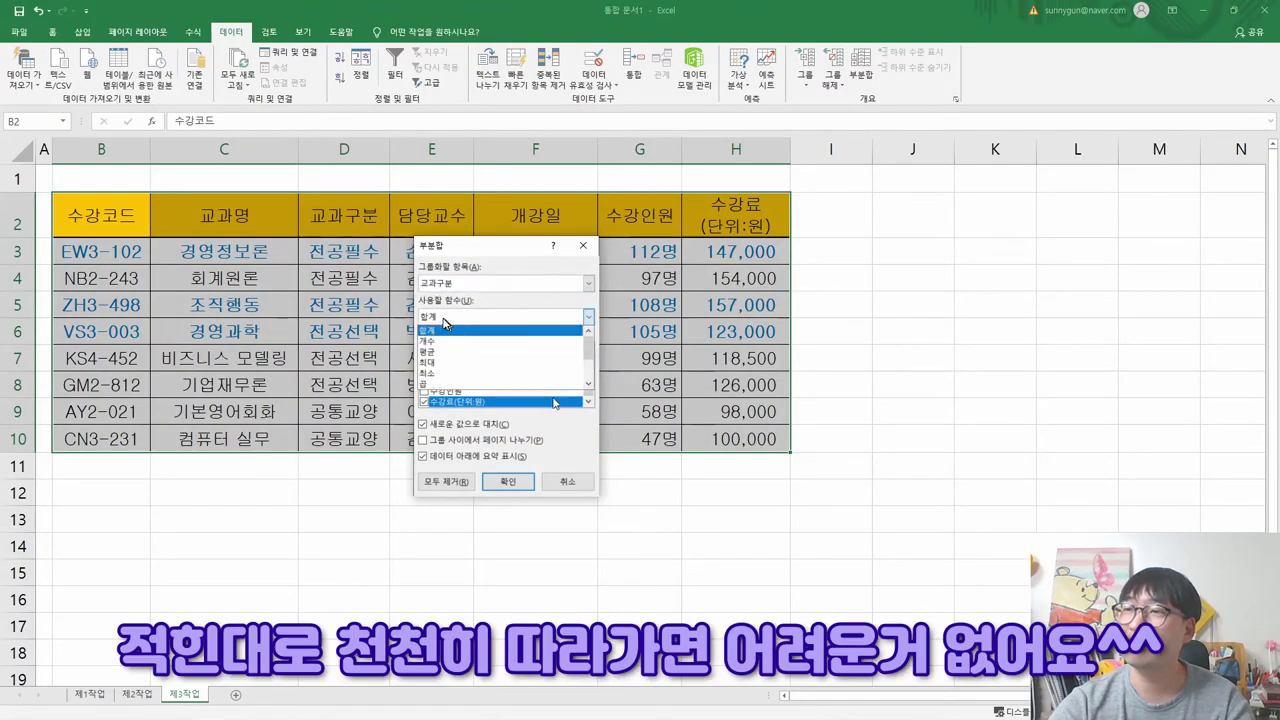
left_click(441, 341)
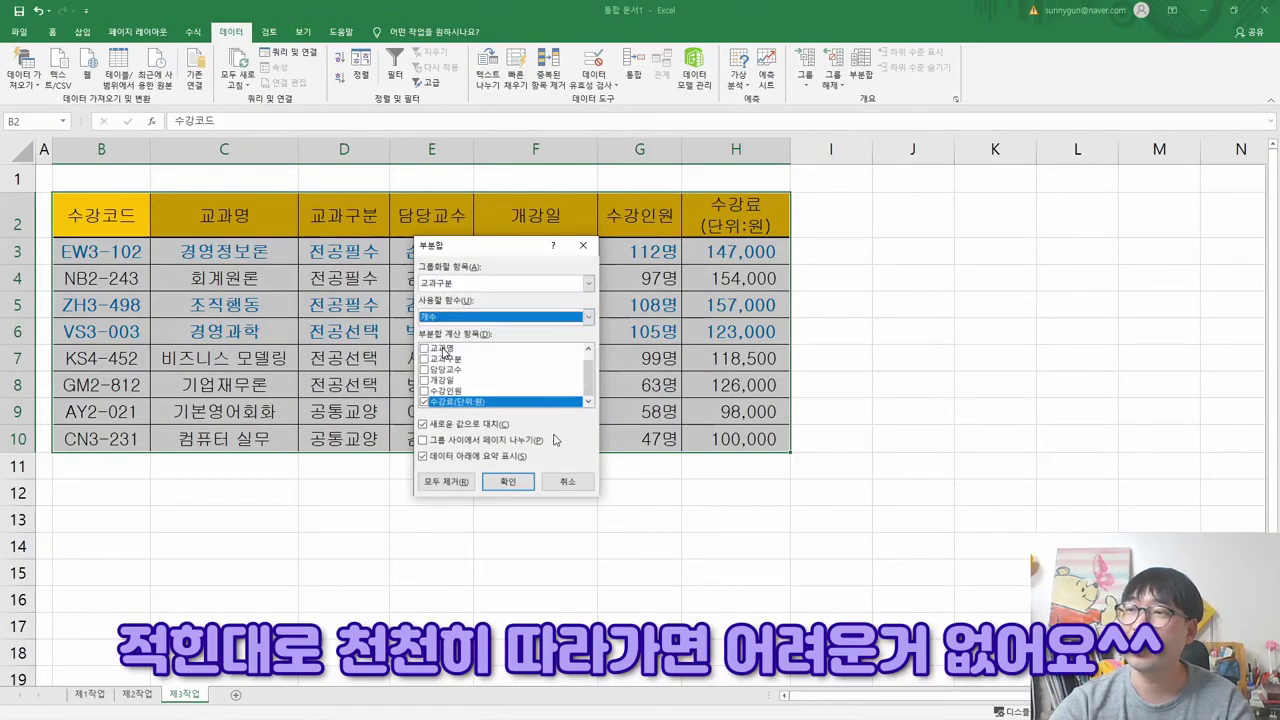
left_click(428, 349)
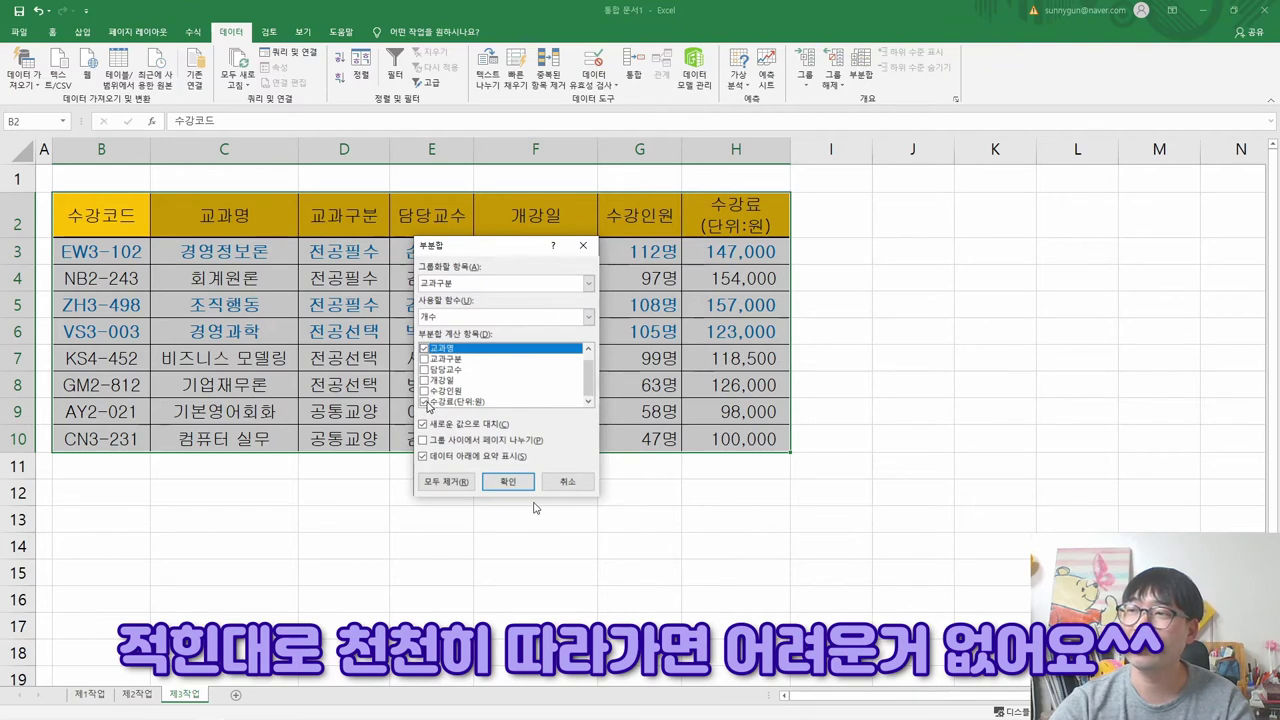
left_click(425, 402)
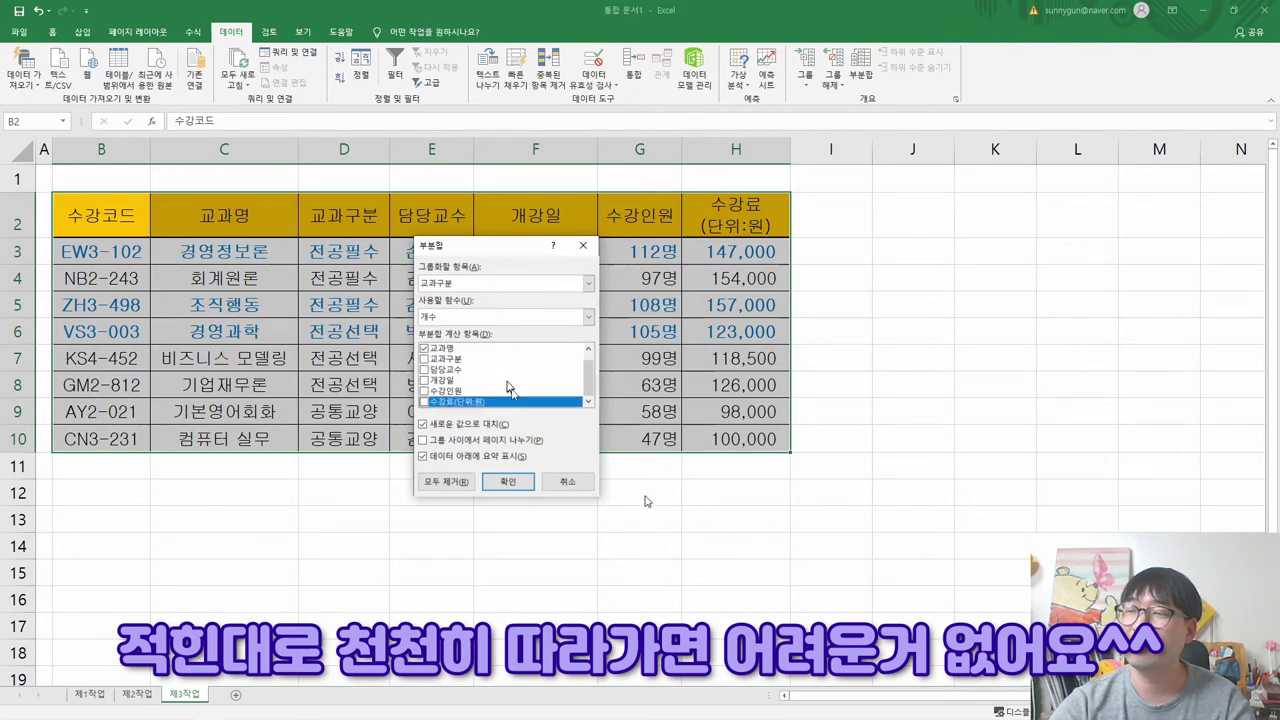
left_click(509, 482)
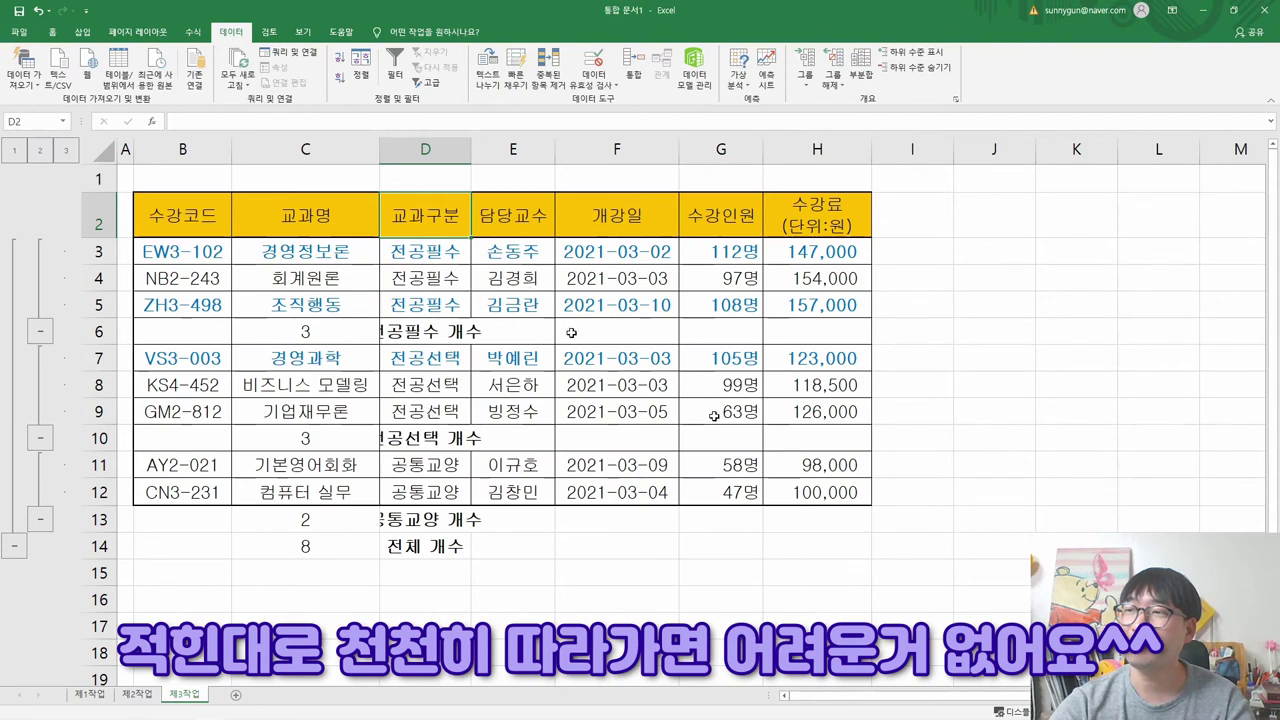
double_click(471, 156)
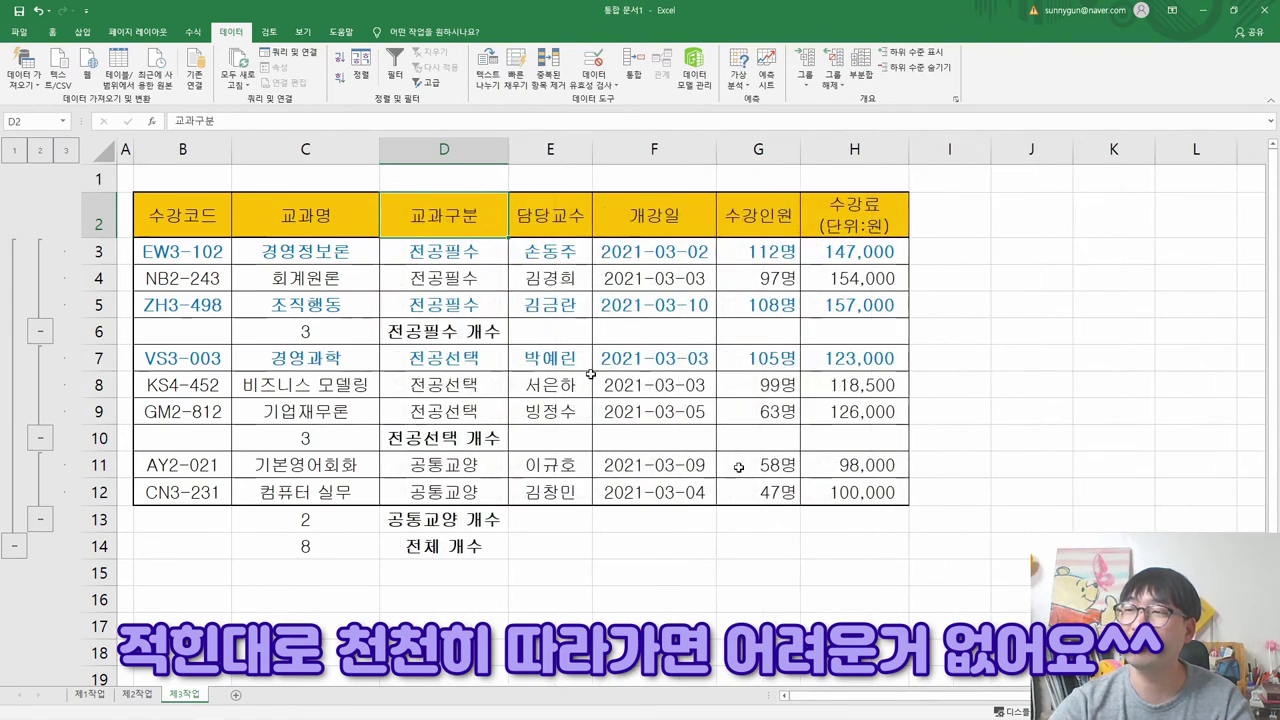
Check the 수강인원 최대값 condition in the exam PDF and return to Excel.
key("alt+Tab")
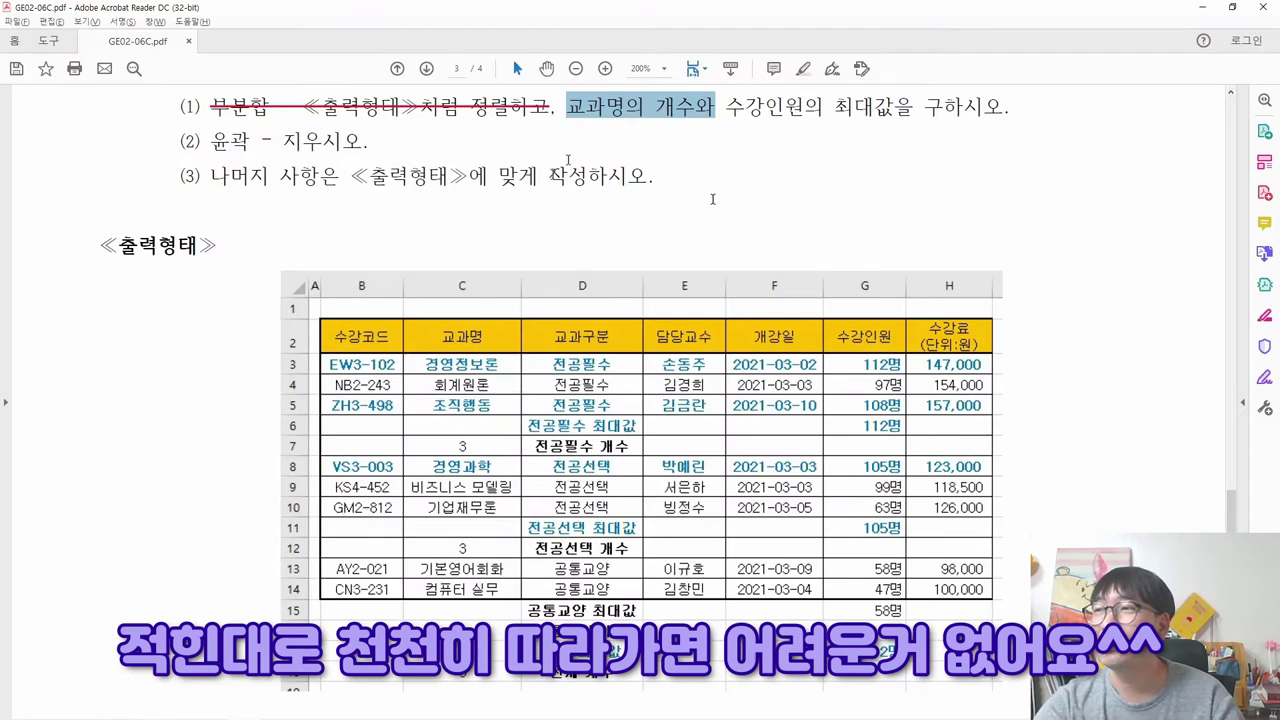
left_click_drag(727, 112, 900, 112)
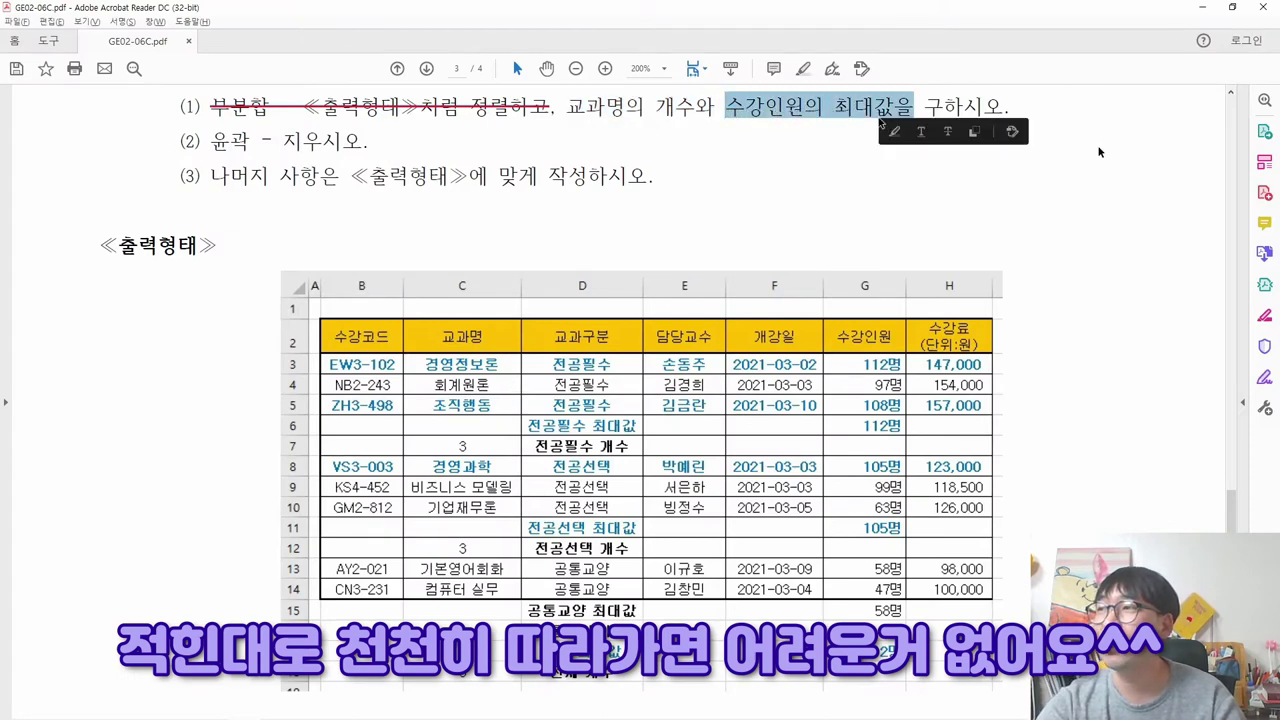
key("alt+Tab")
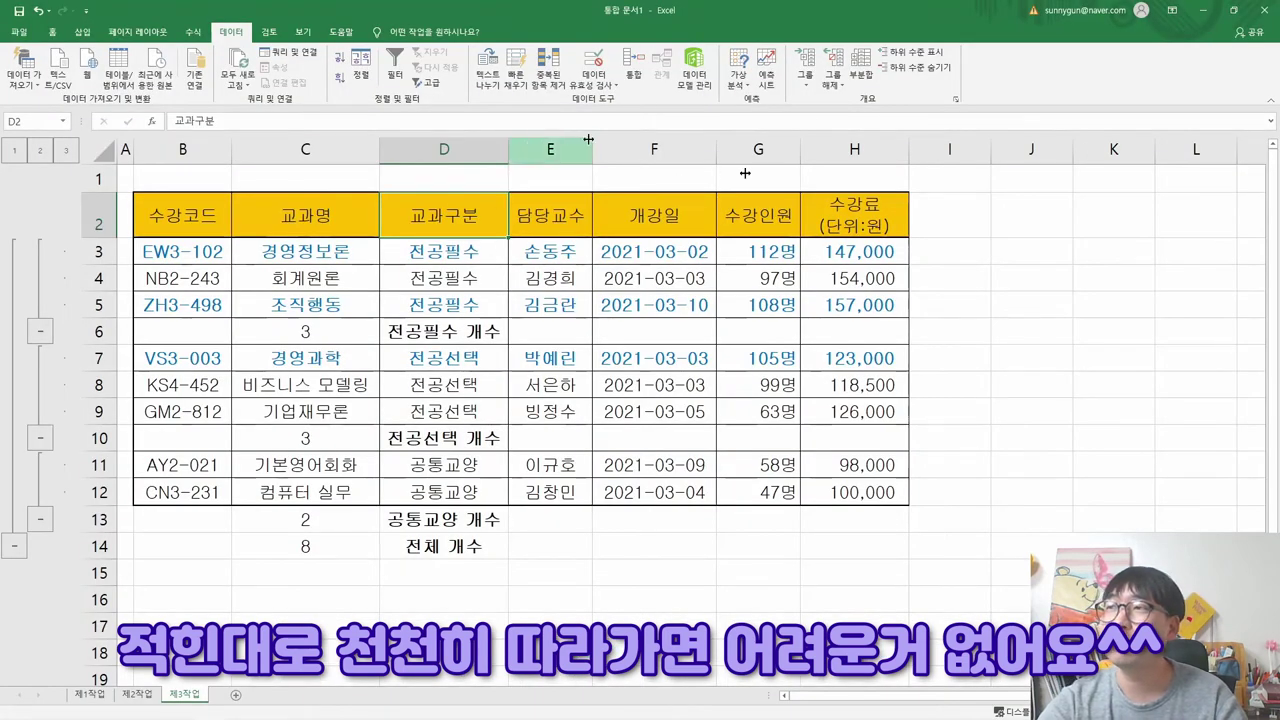
Set up a second subtotal grouped by 교과구분 with the 최대 function, selecting 수강인원 and deselecting 교과명.
left_click(862, 74)
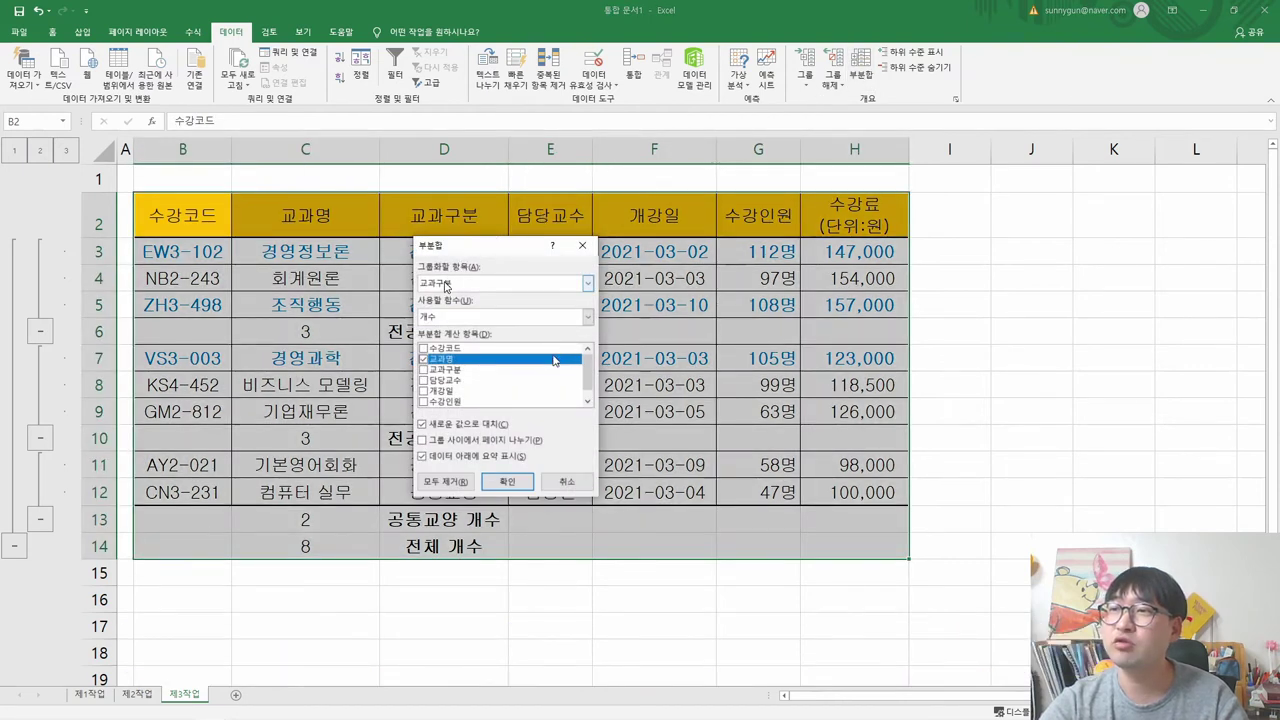
left_click(460, 316)
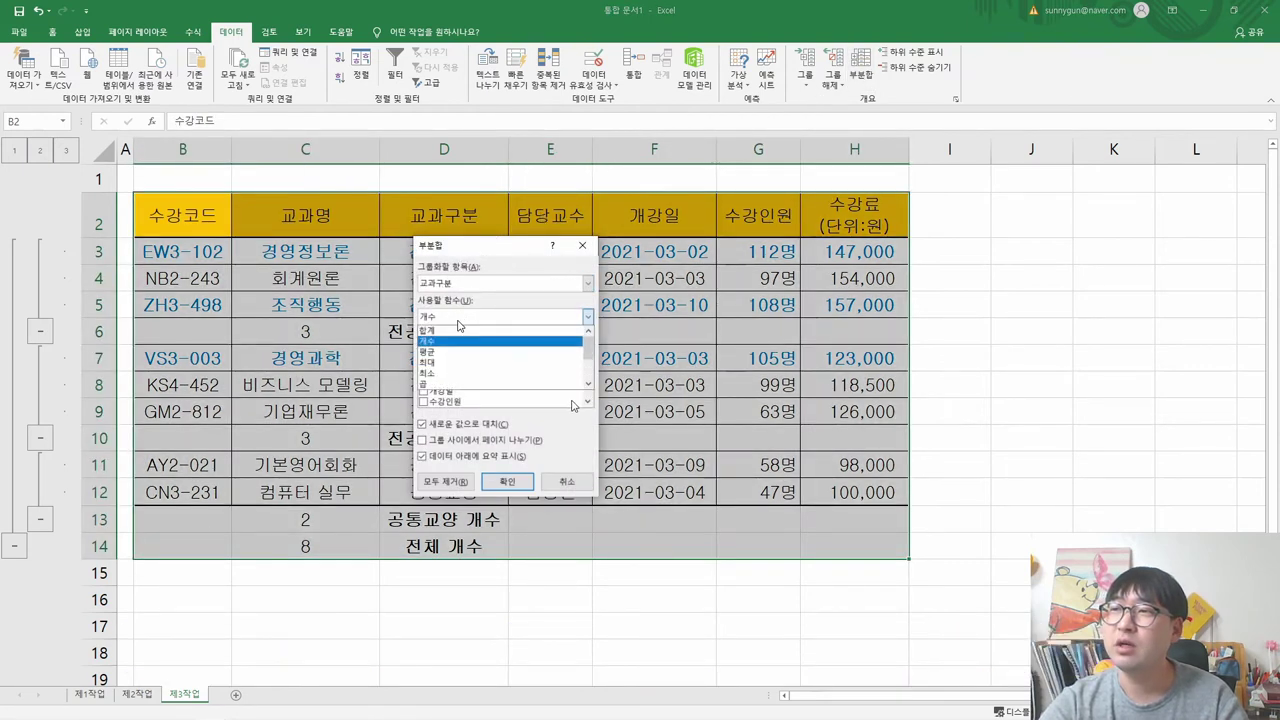
key("alt+Tab")
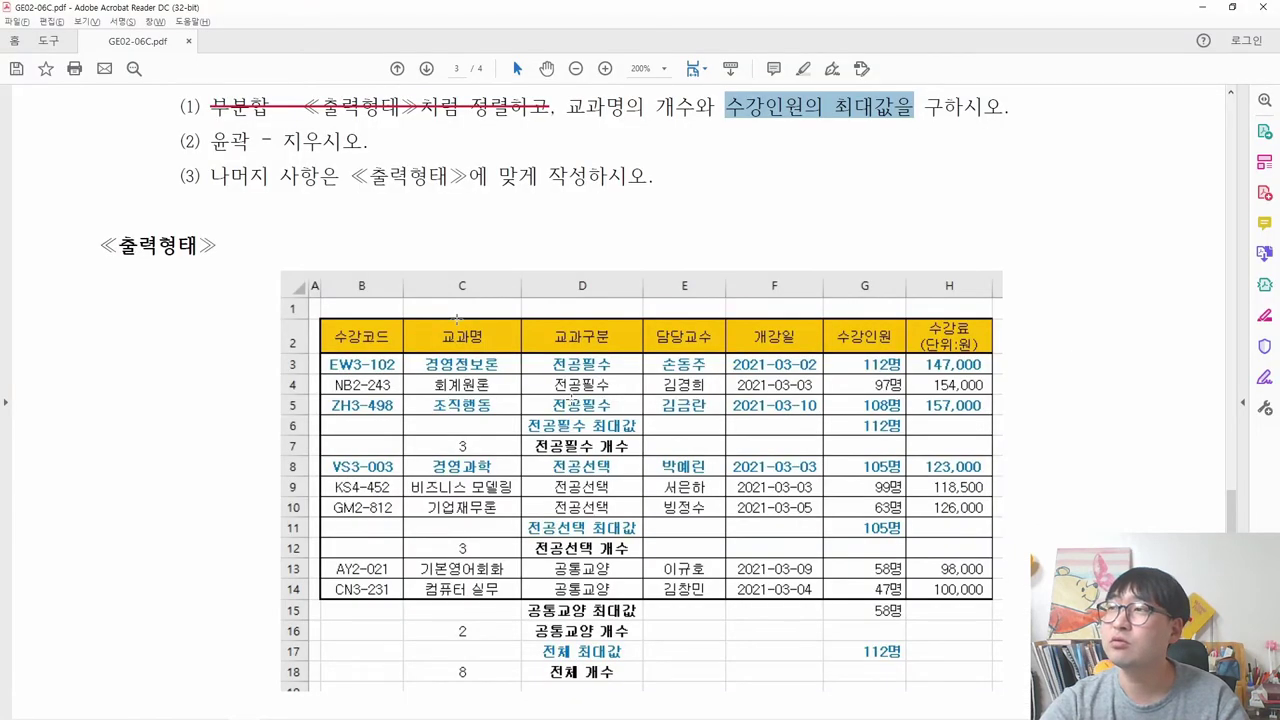
key("alt+Tab")
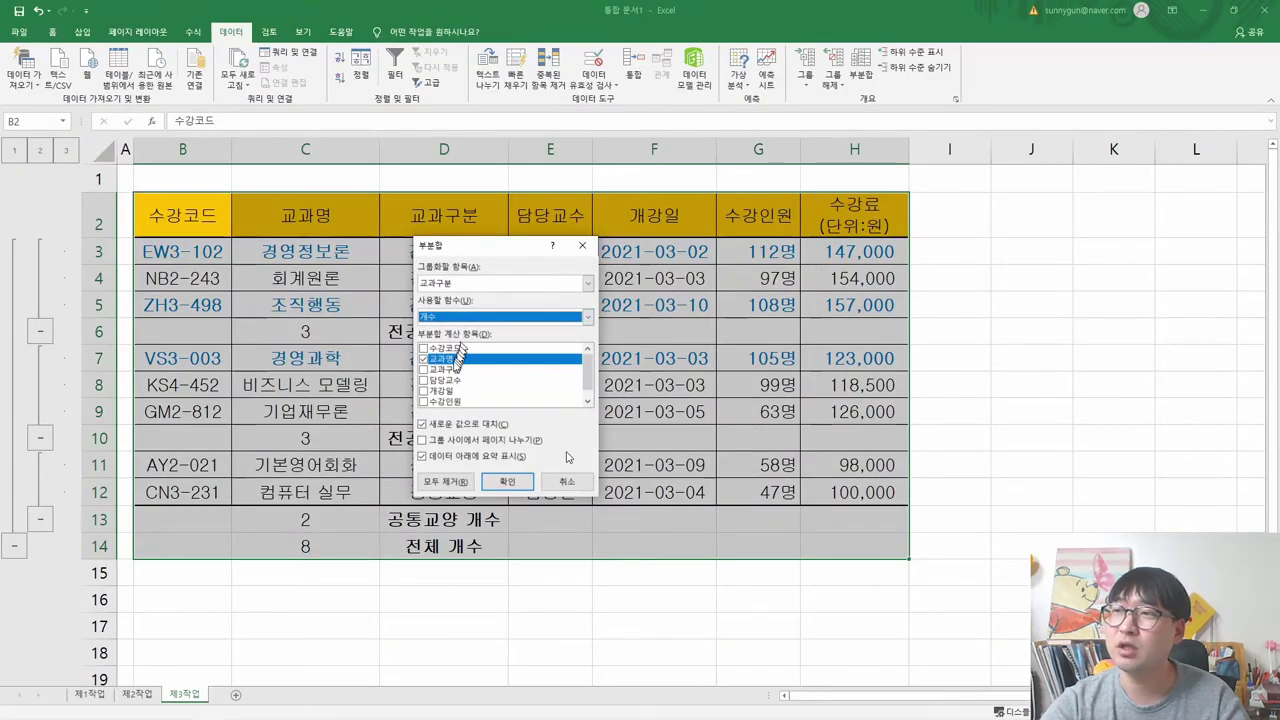
key("alt+Down")
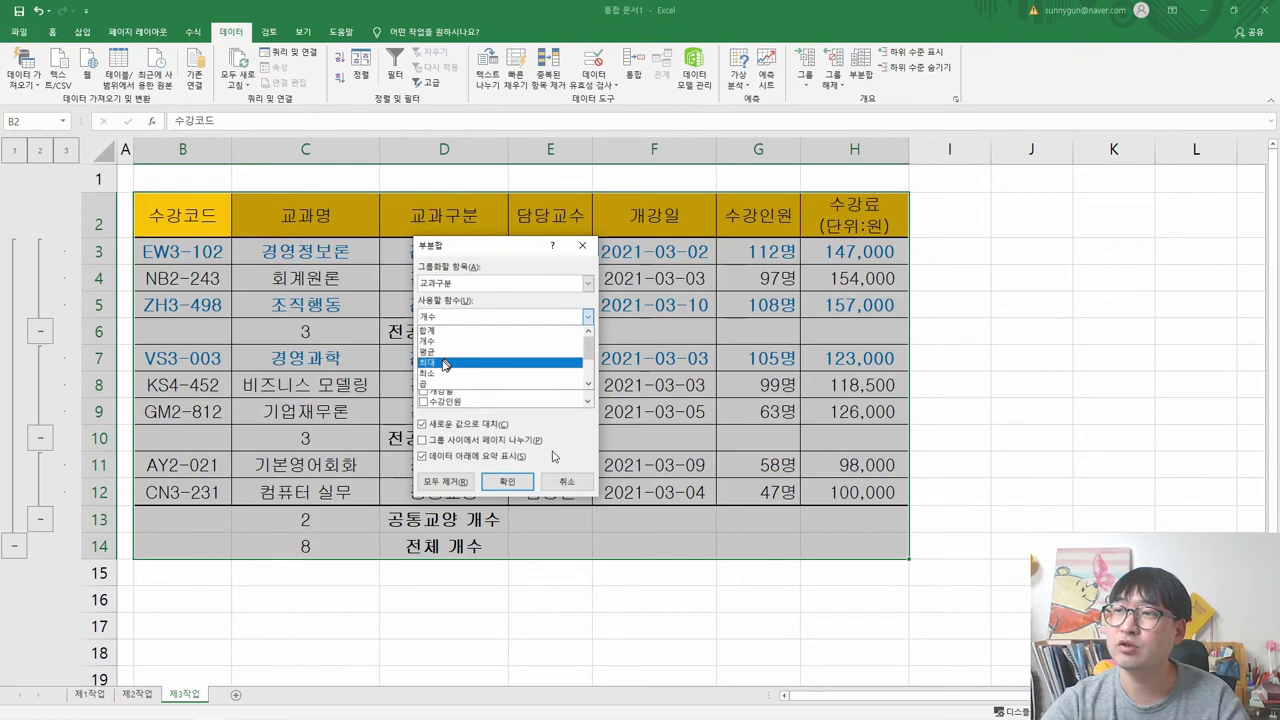
left_click(446, 362)
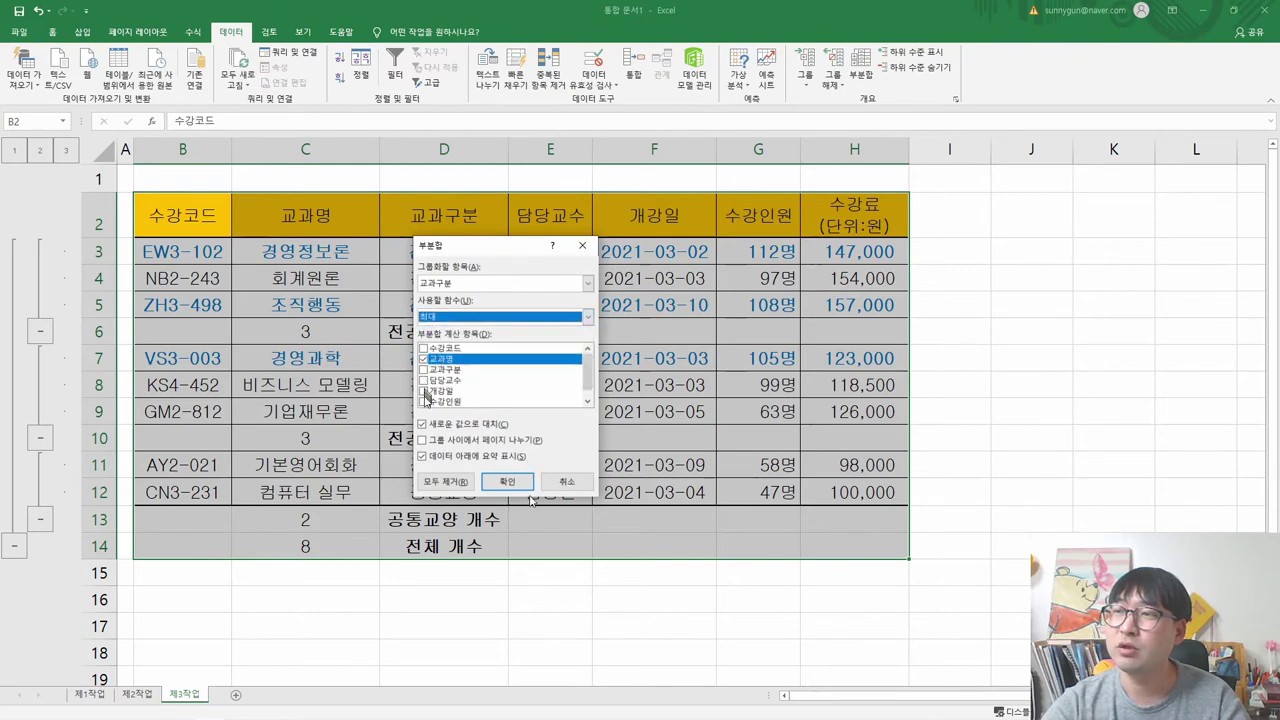
left_click(423, 402)
left_click(424, 360)
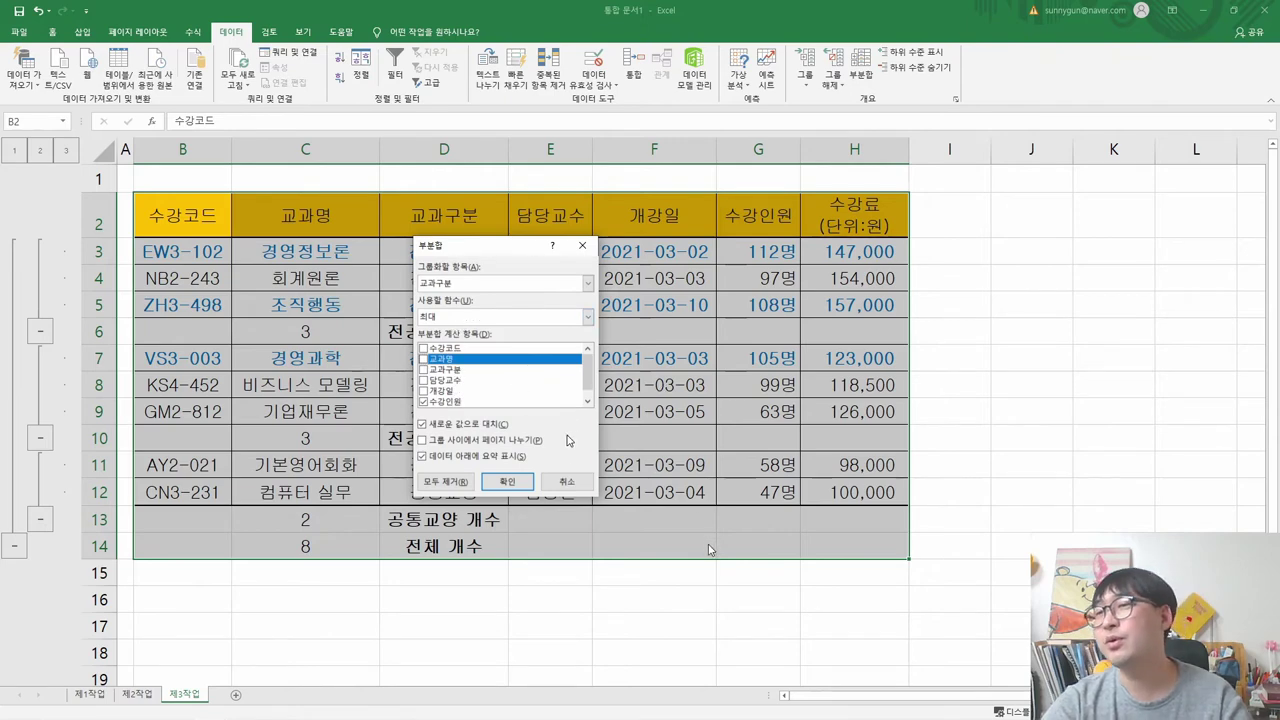
Turn off 새로운 값으로 대치 and apply the 수강인원 maximum subtotal to the table.
left_click(423, 425)
left_click_drag(472, 256, 576, 255)
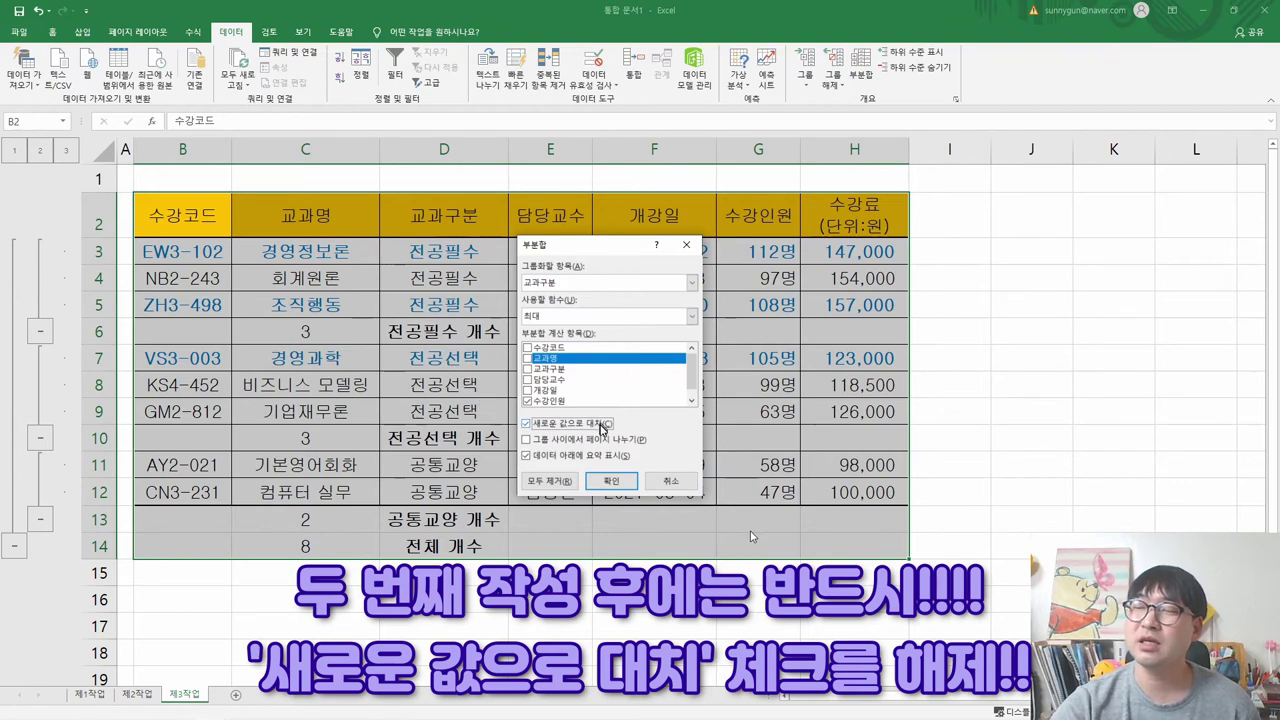
left_click(566, 424)
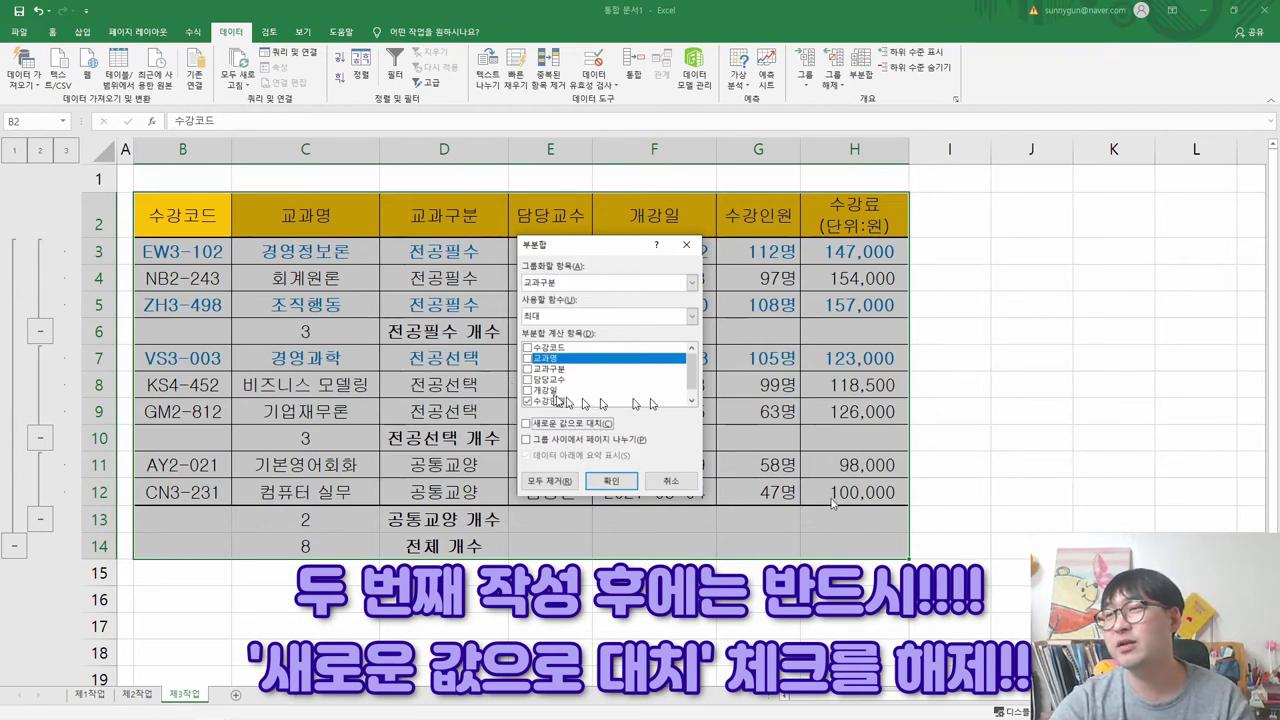
left_click(611, 481)
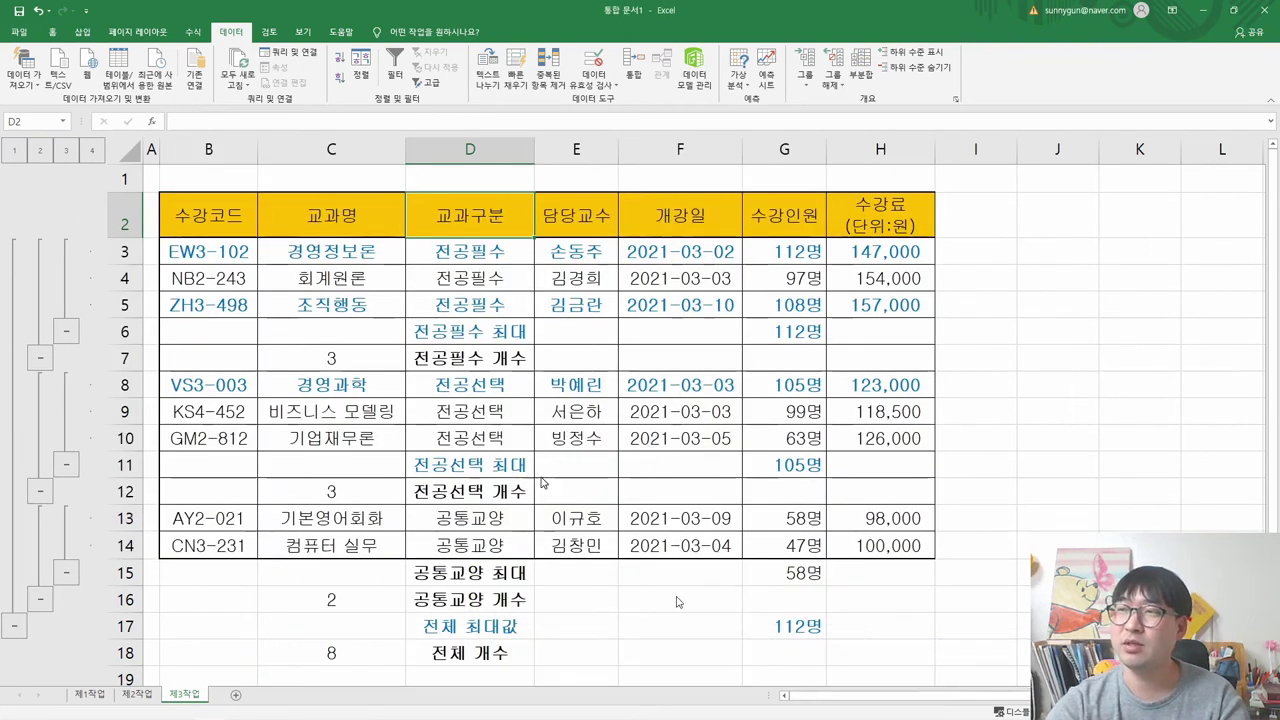
Compare the maximum labels with the sample output in the exam PDF and change D6 to 전공필수 최대값.
key("alt+Tab")
key("alt+Tab")
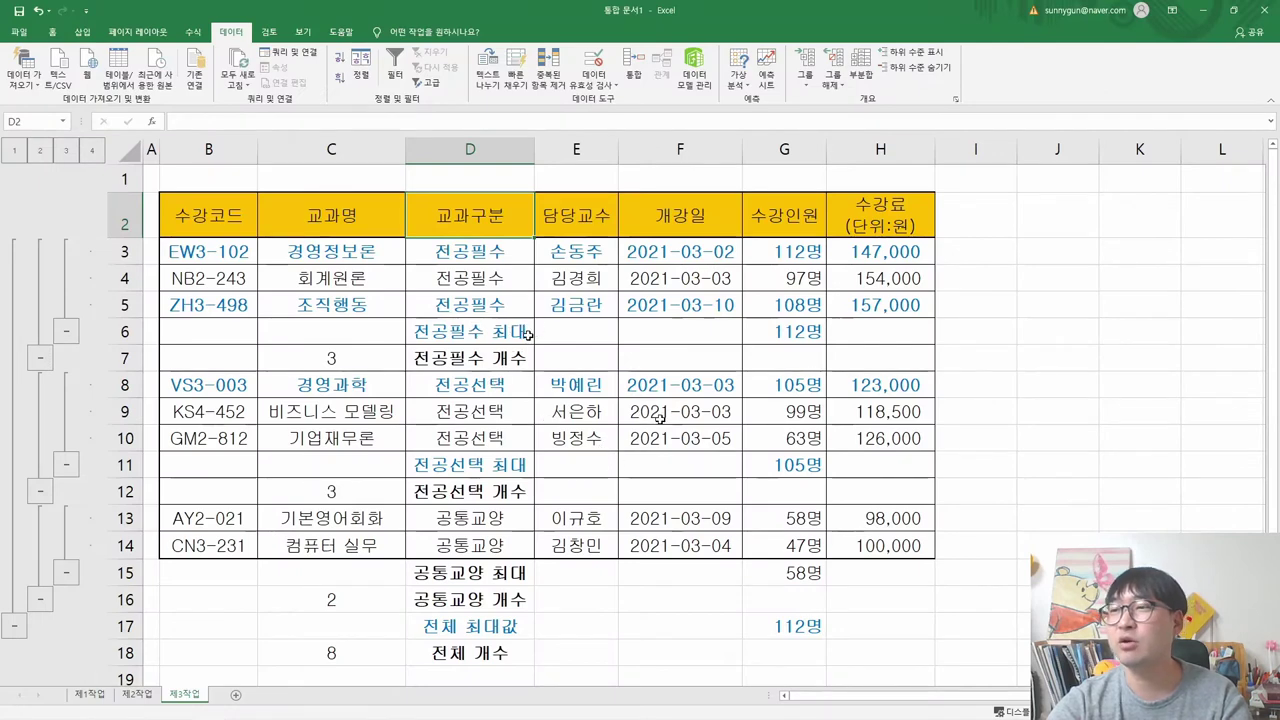
key("alt+Tab")
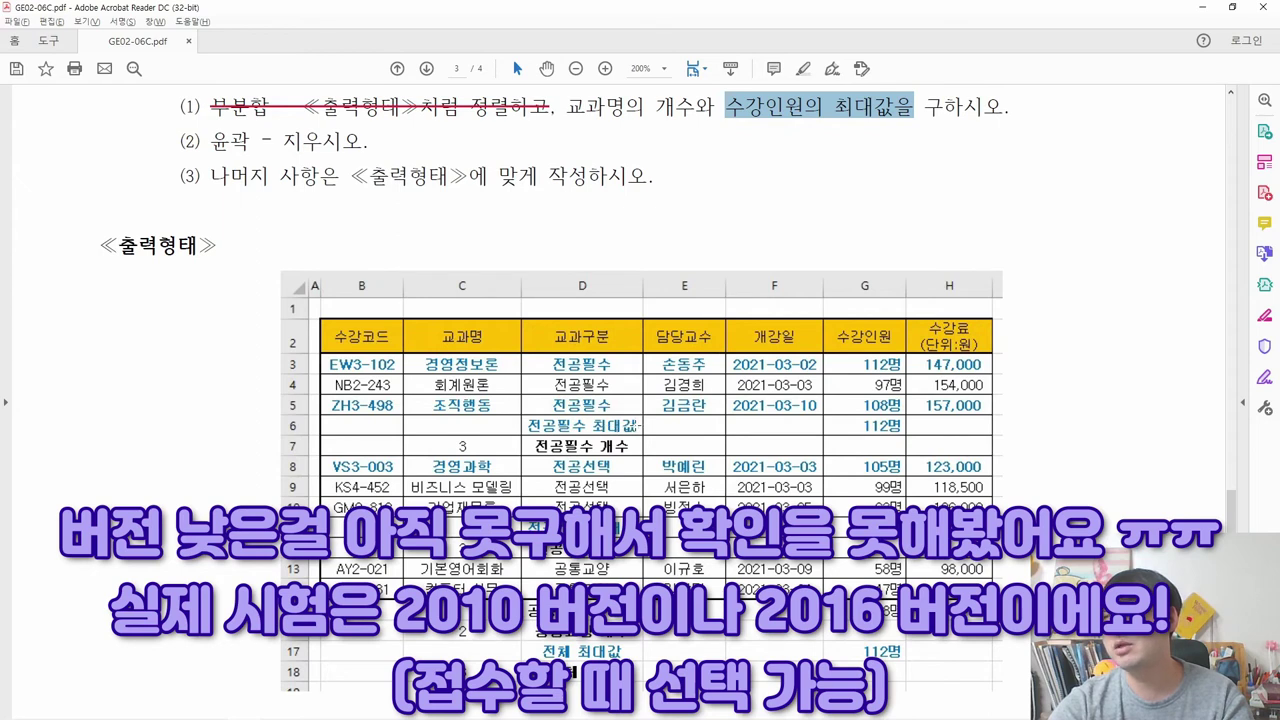
key("alt+Tab")
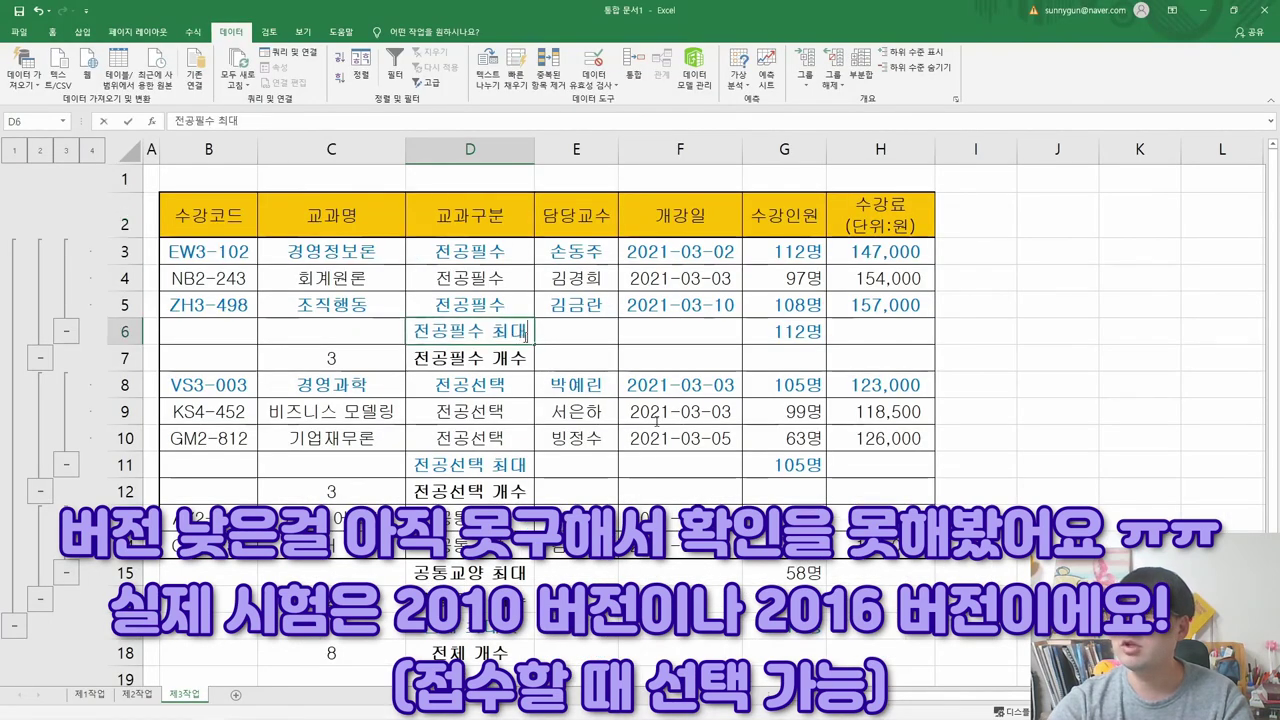
key("F2")
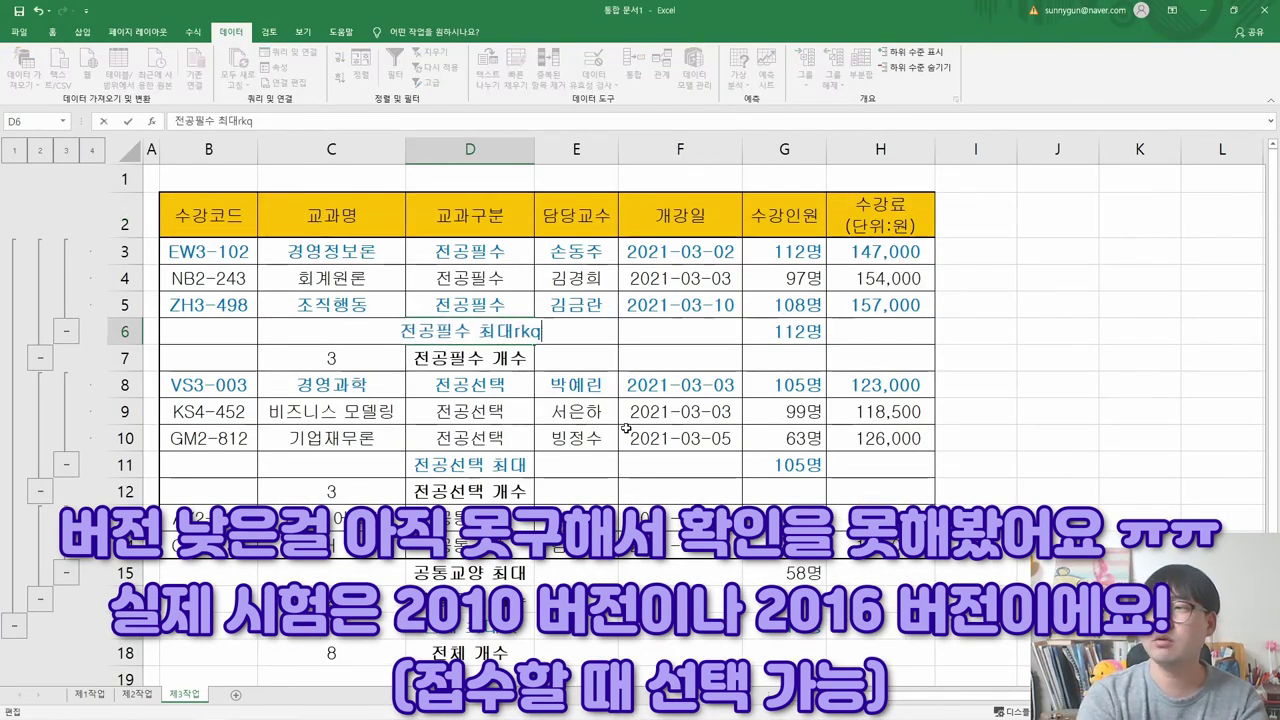
type("가")
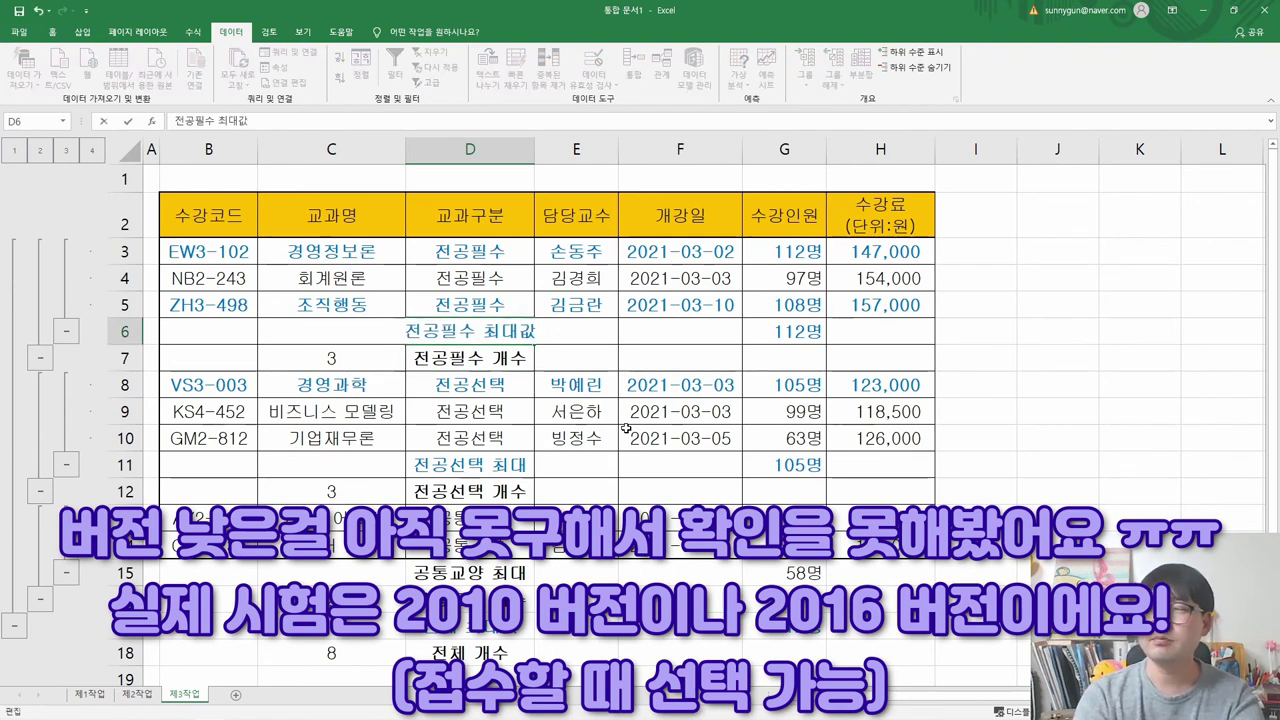
key("Return")
Change the maximum label in D11 to 전공선택 최대값.
key("Down")
key("Down")
key("Down")
key("Down")
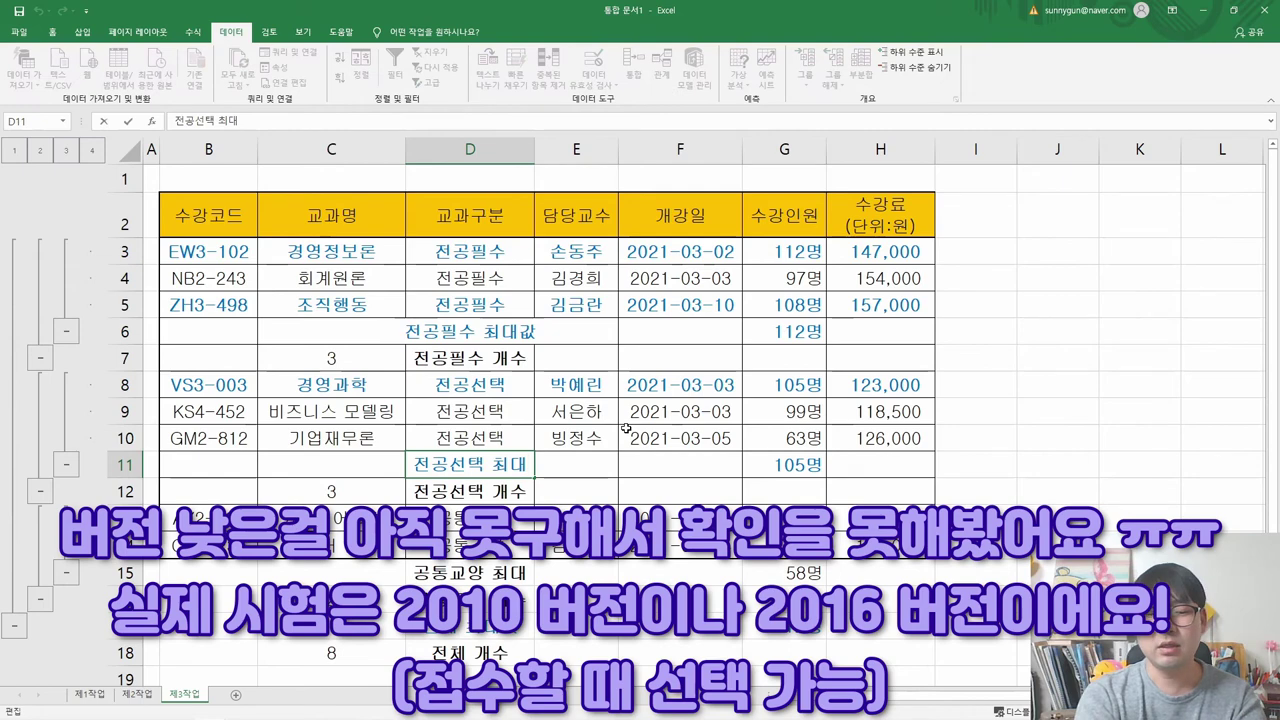
key("F2")
type("ㄱ")
key("Return")
Change the label in D15 to 공통교양 최대값 and autofit the width of column D.
key("Down")
key("Down")
key("Down")
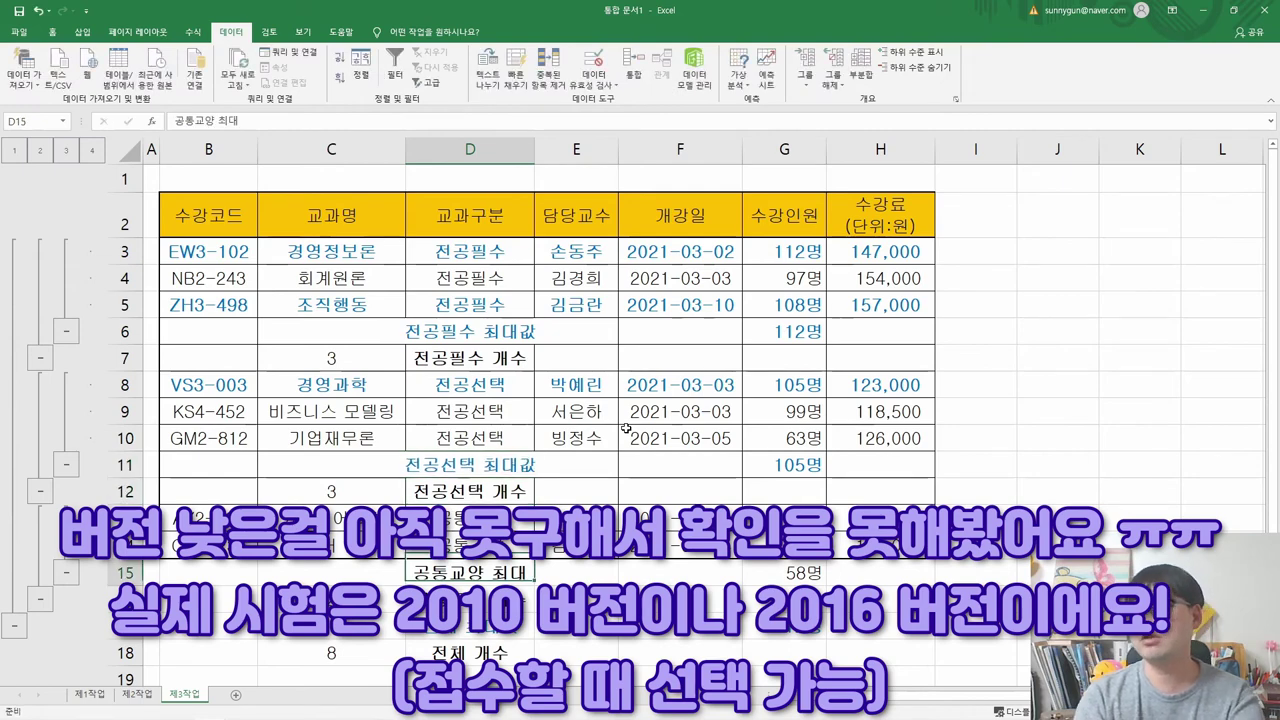
key("F2")
type("ㄱ")
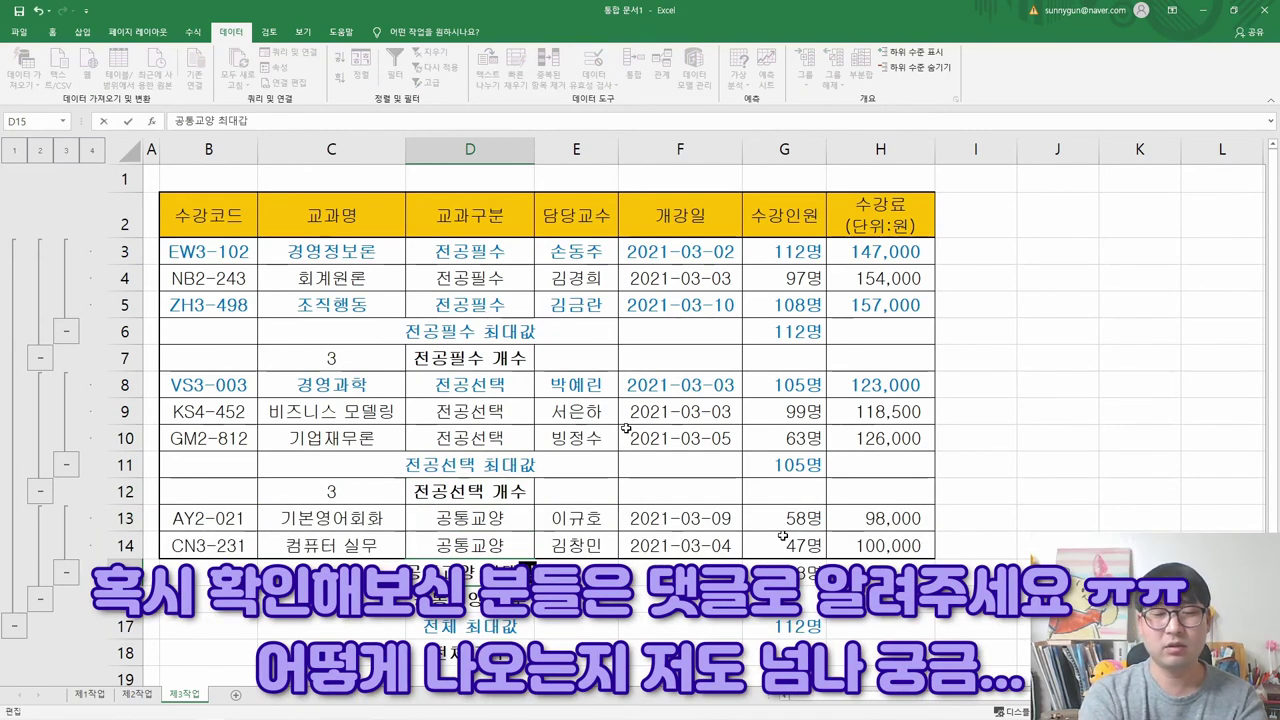
key("Return")
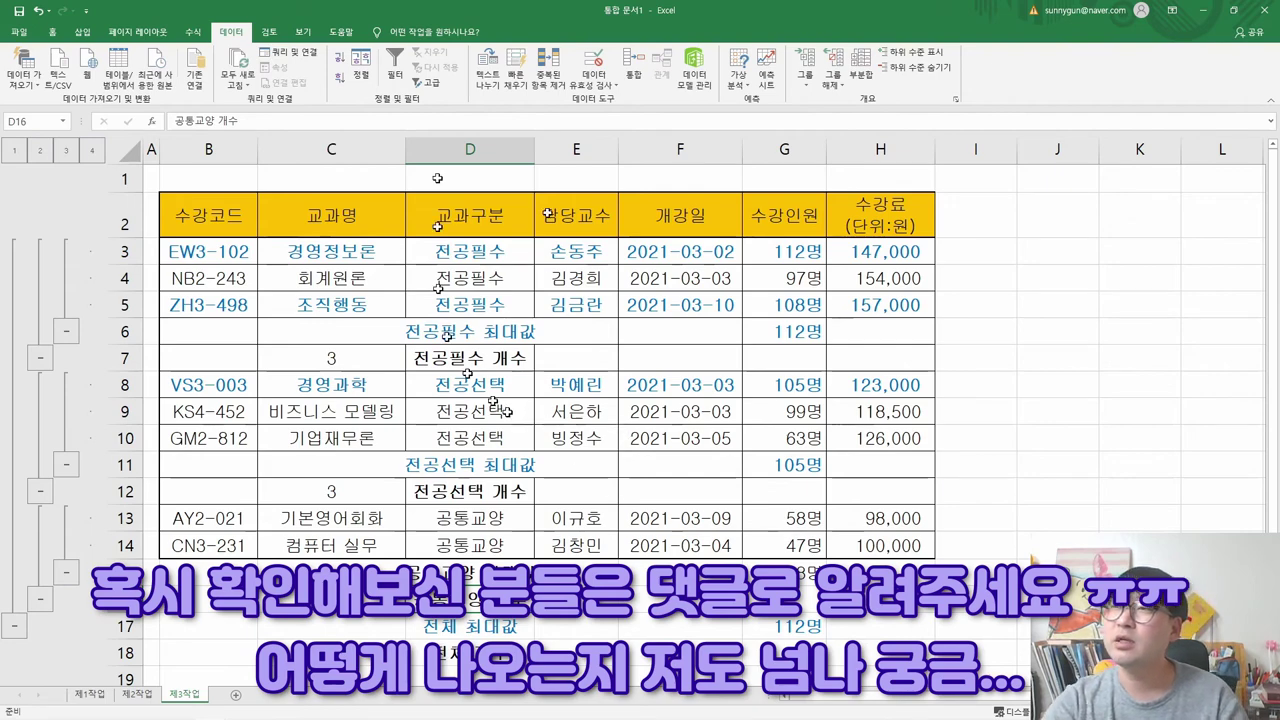
double_click(534, 150)
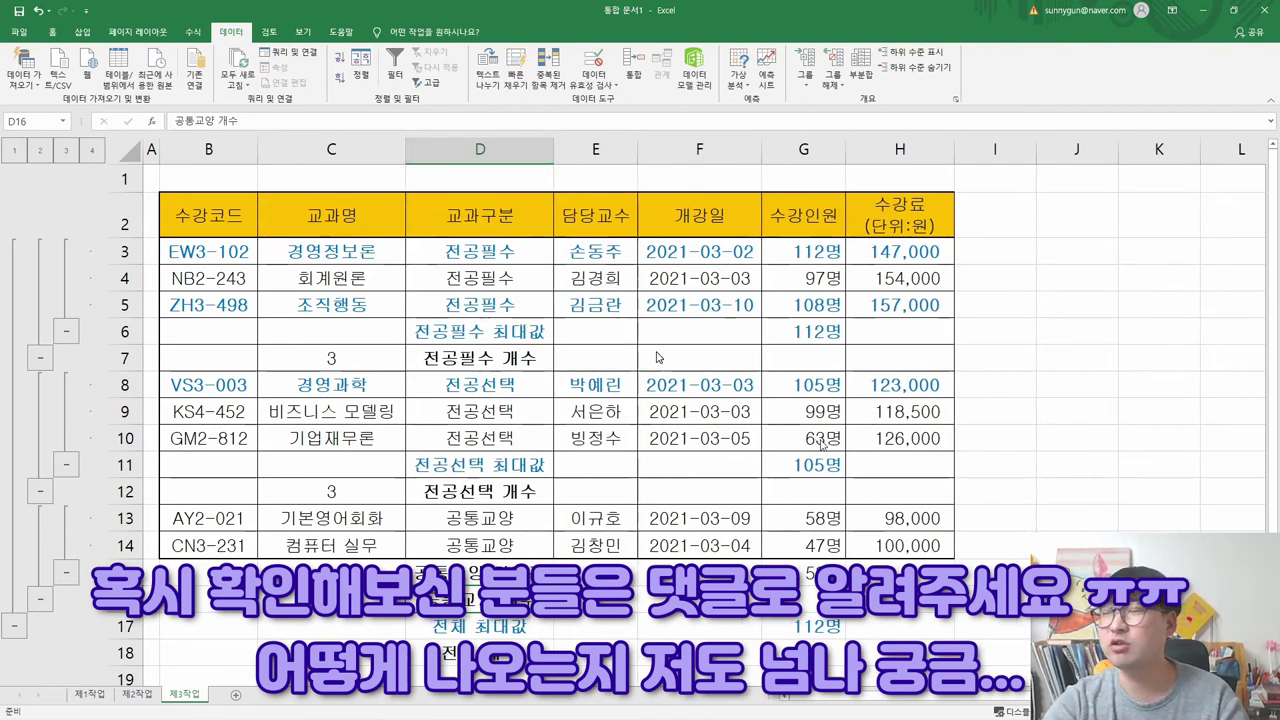
Switch to the exam PDF and strike through the remaining text of condition (1) about the 교과명 개수 and 수강인원 최대값.
key("alt+Tab")
key("alt+Tab")
key("alt+Tab")
key("alt+Tab")
key("alt+Tab")
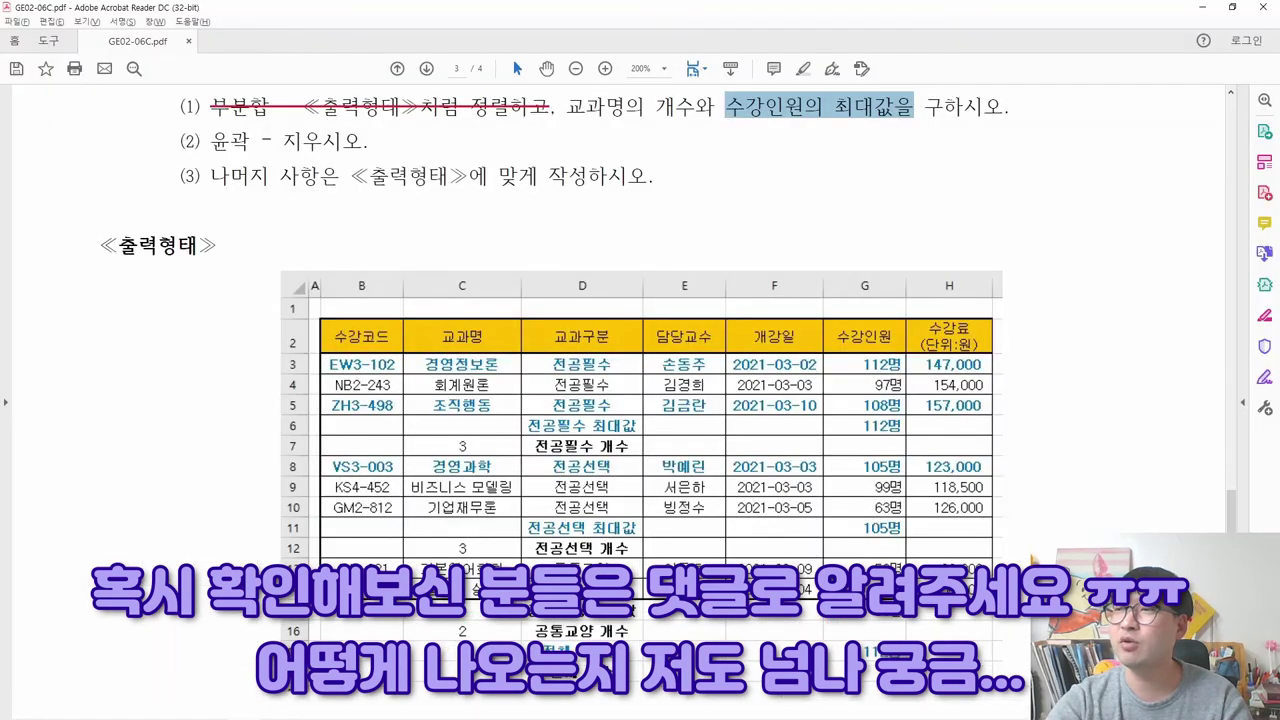
left_click_drag(1010, 108, 470, 108)
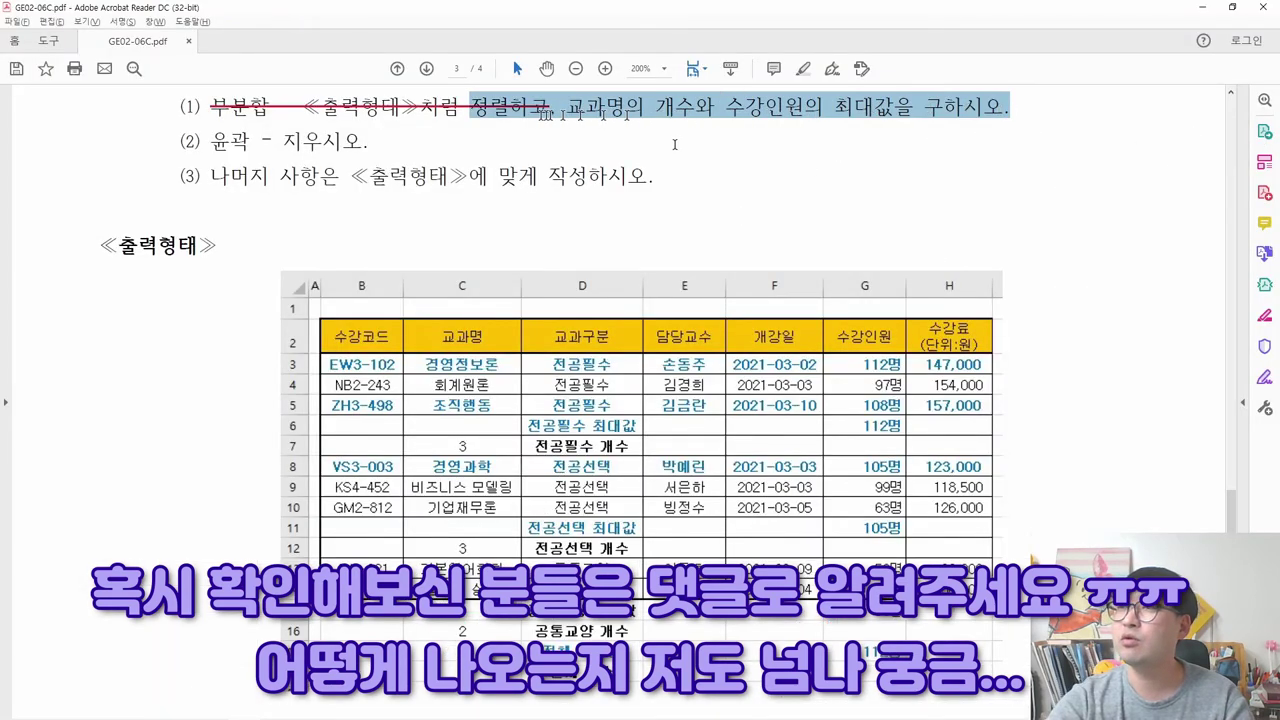
left_click(607, 134)
Check condition (2) on the 윤곽 in the exam PDF and clear the outline from the 제3작업 sheet in Excel.
left_click_drag(180, 142, 368, 142)
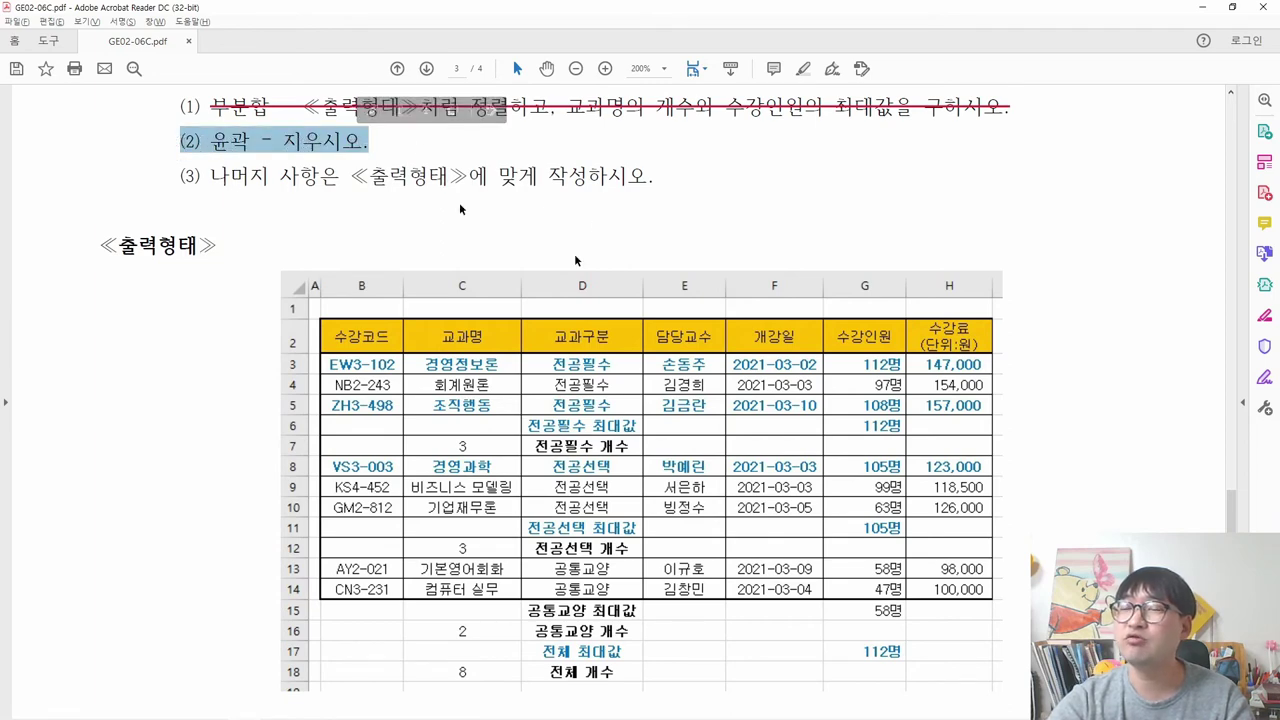
key("alt+Tab")
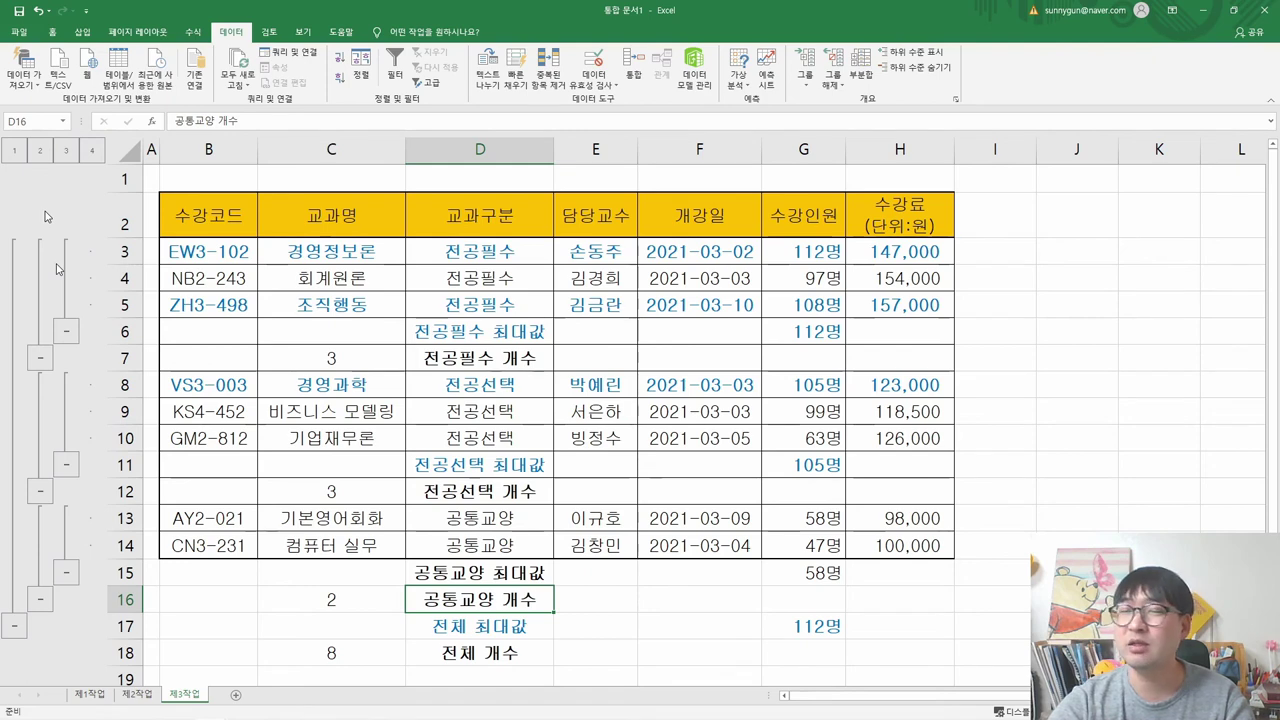
key("alt+Tab")
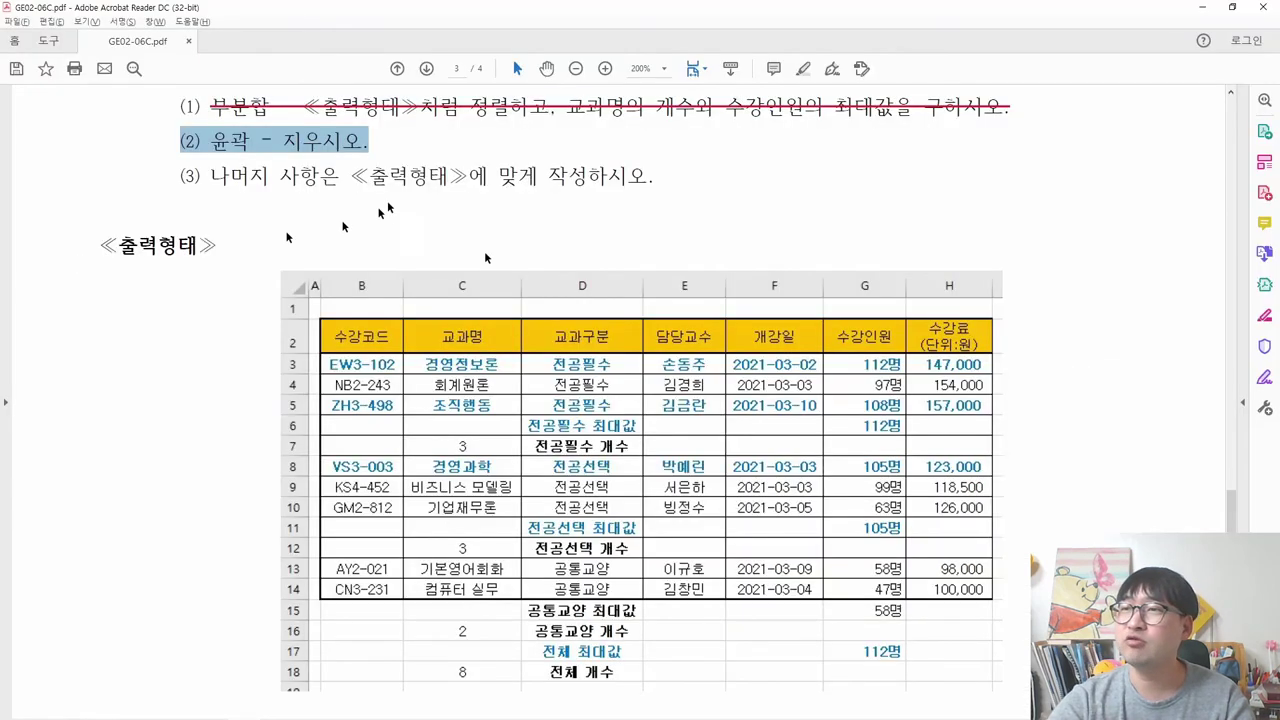
key("alt+Tab")
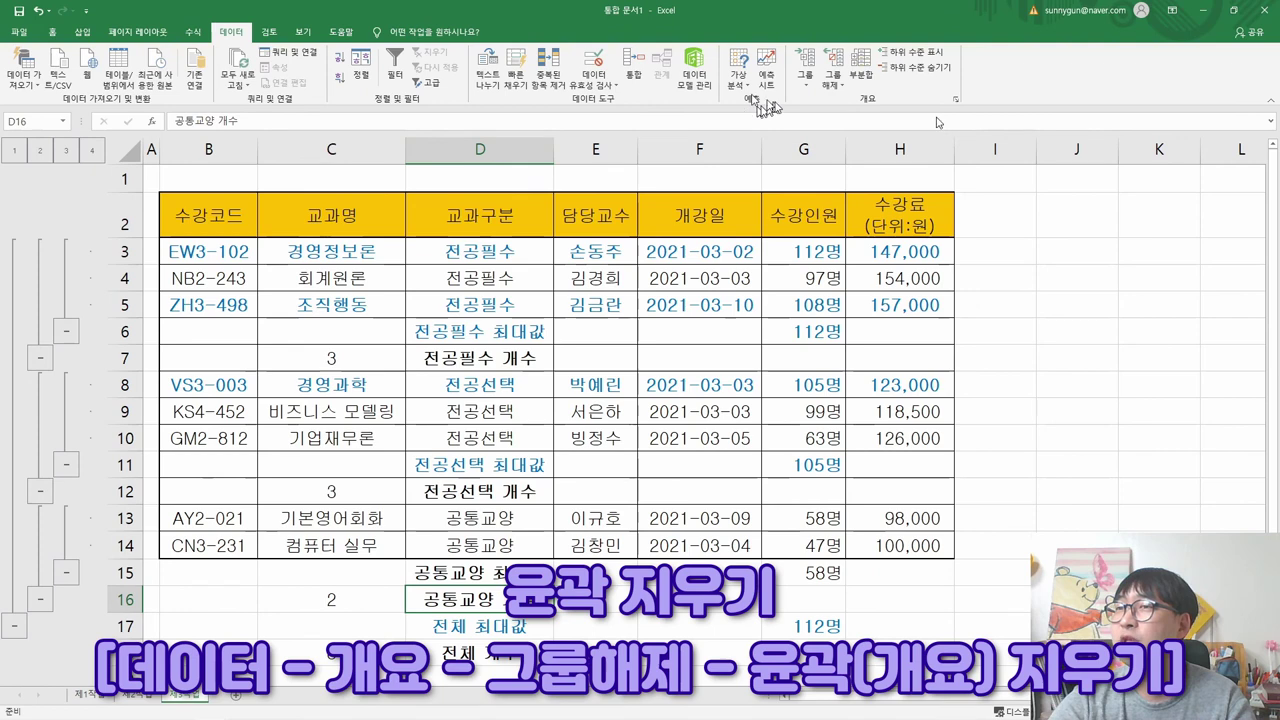
left_click(834, 86)
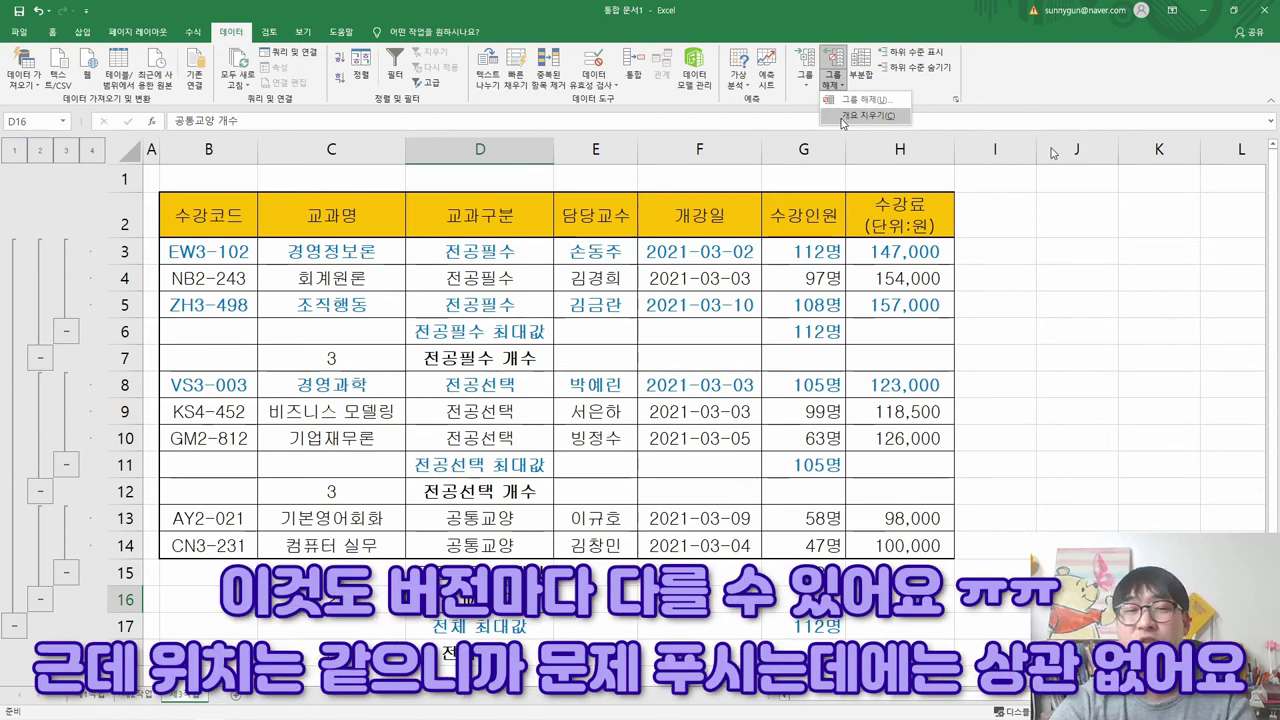
left_click(846, 116)
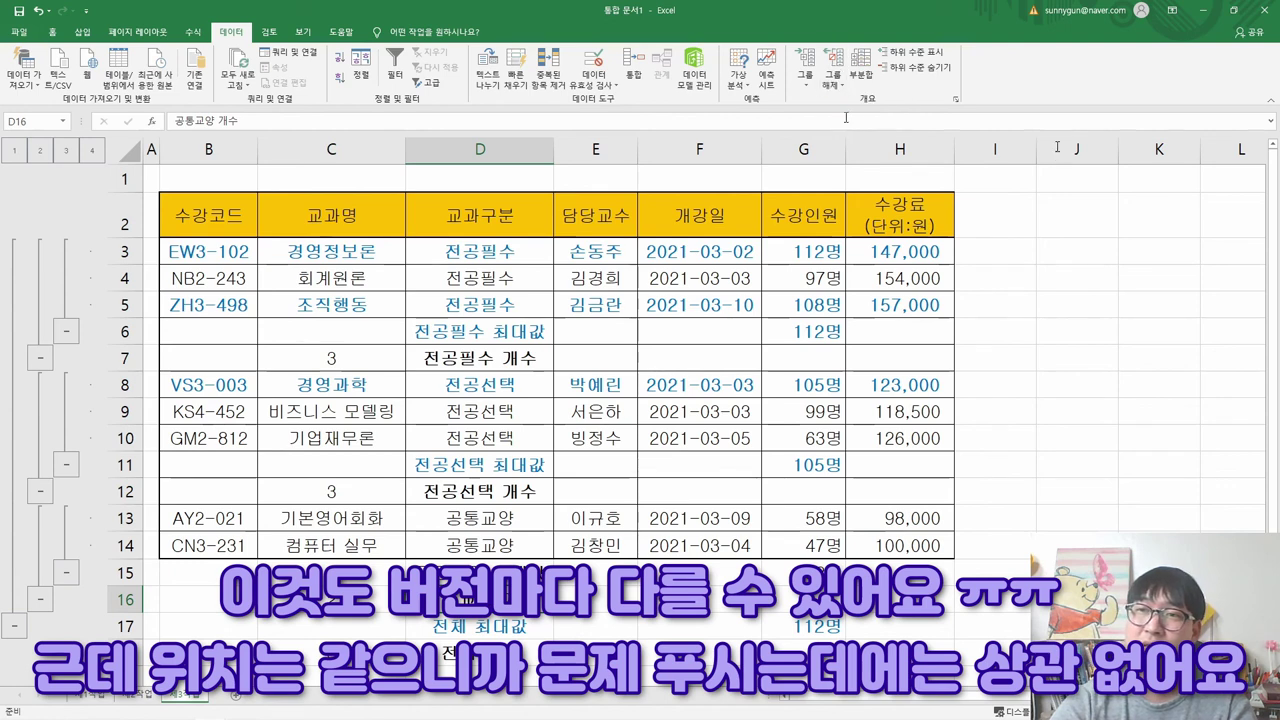
Switch to the exam PDF and strike through condition (2), 윤곽 - 지우시오.
key("alt+Tab")
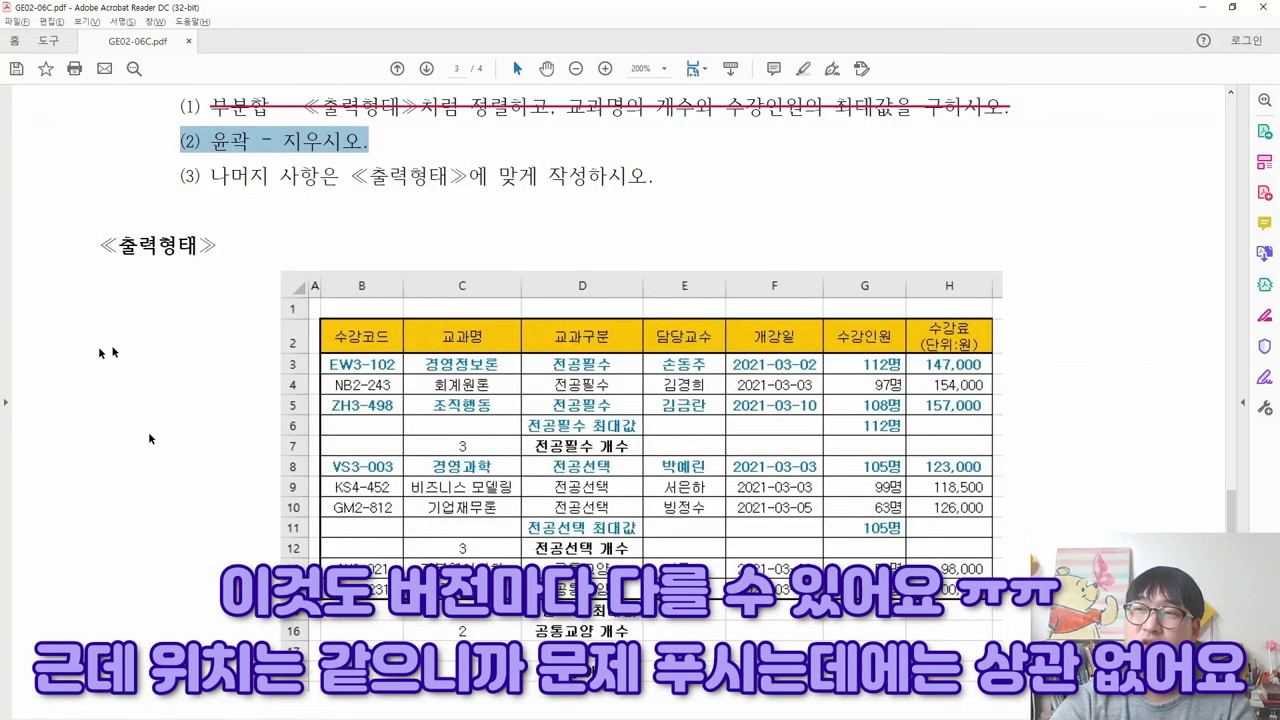
right_click(327, 150)
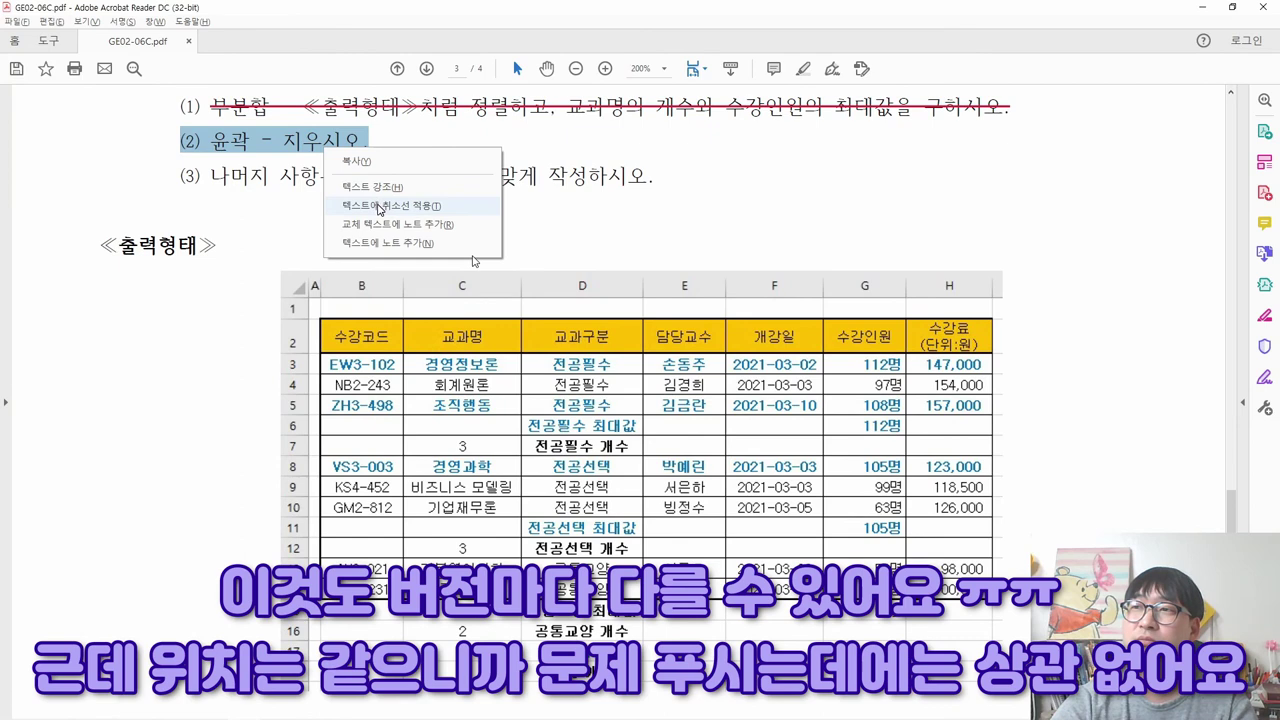
left_click(368, 206)
Read condition (3) in the exam PDF and compare the 출력형태 sample with the finished table in Excel.
left_click_drag(182, 176, 816, 223)
scroll(771, 381, "down", 3)
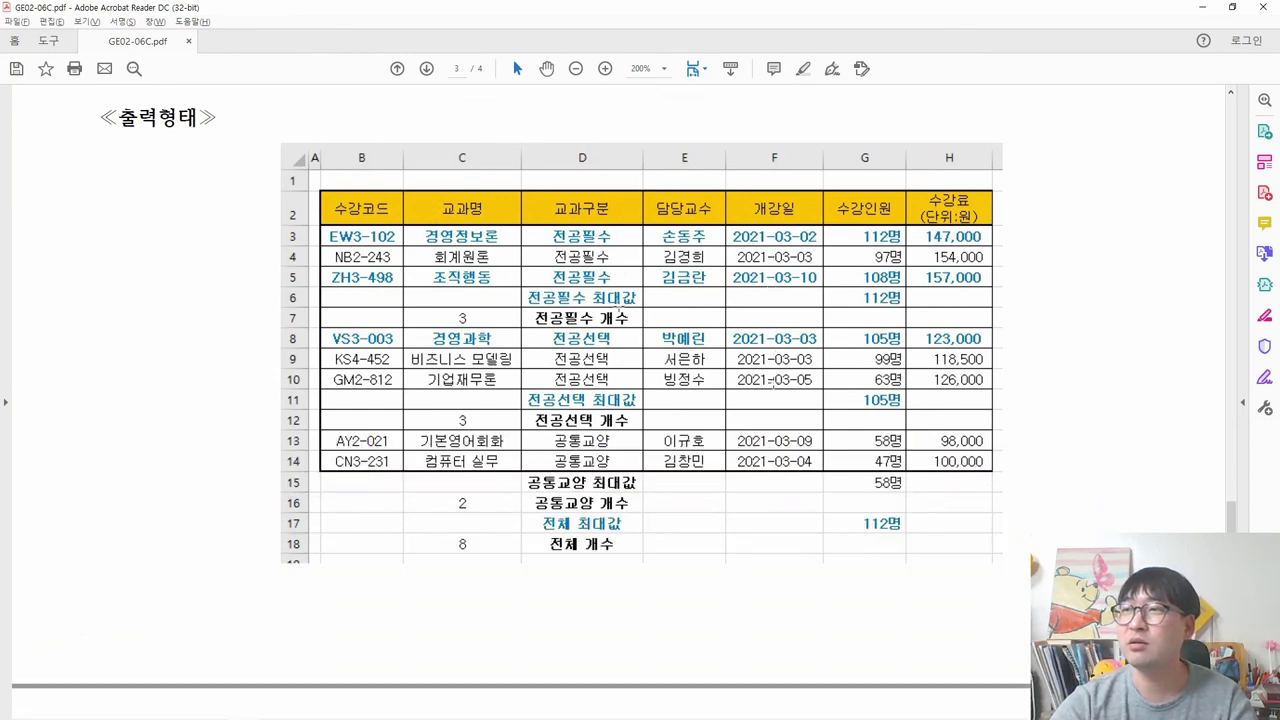
key("alt+Tab")
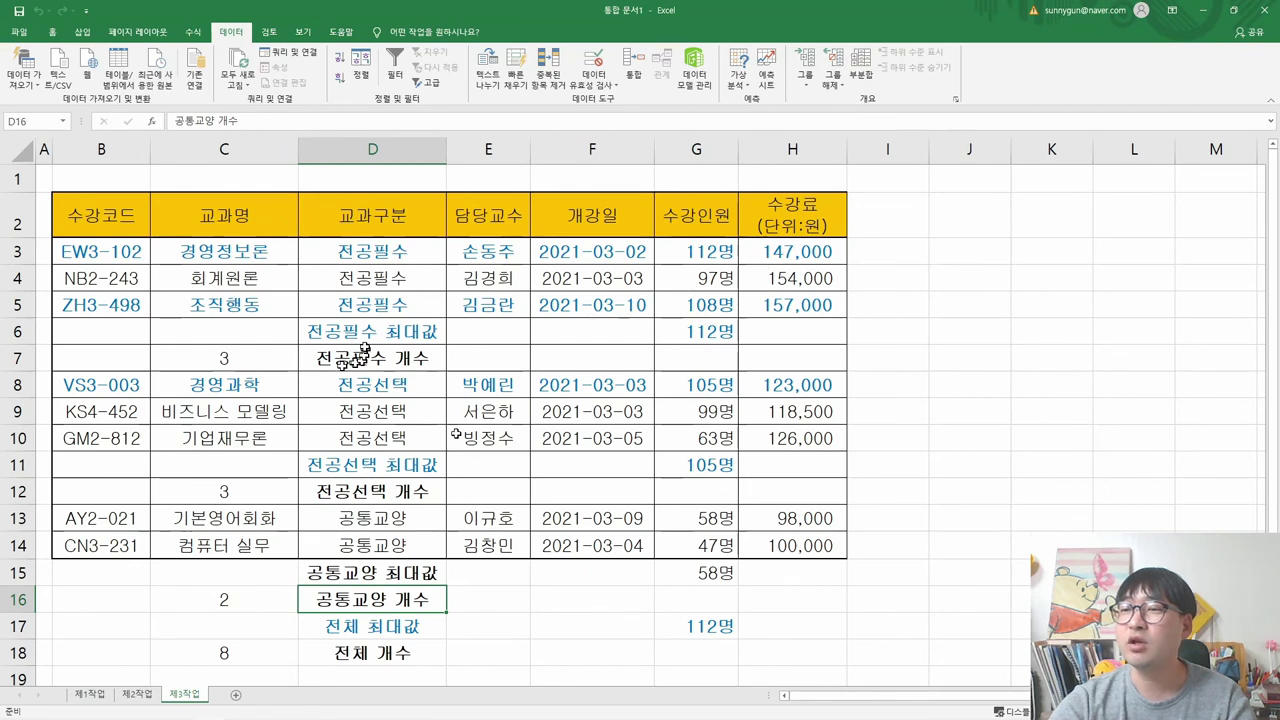
key("alt+Tab")
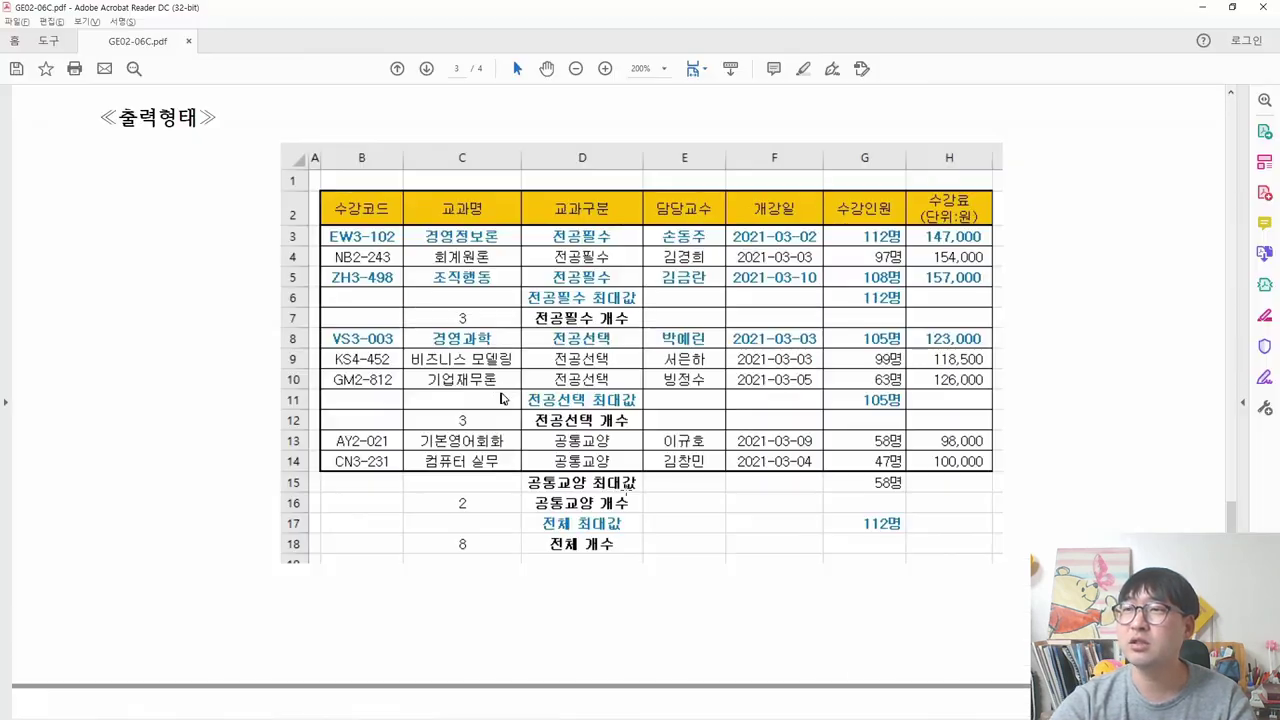
key("alt+Tab")
Switch to Excel, auto-fit all column widths on the 제3작업 sheet and compare the table with the 출력형태 sample in the exam PDF.
key("ctrl+Home")
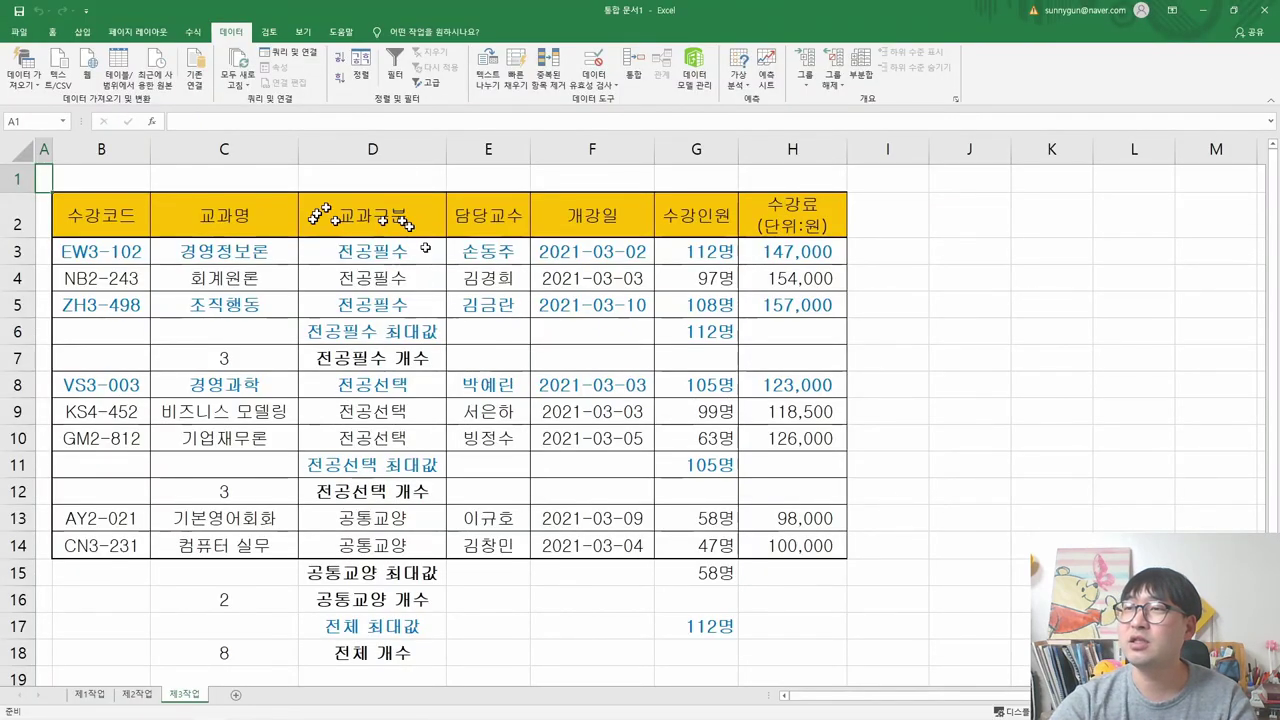
left_click_drag(448, 149, 365, 153)
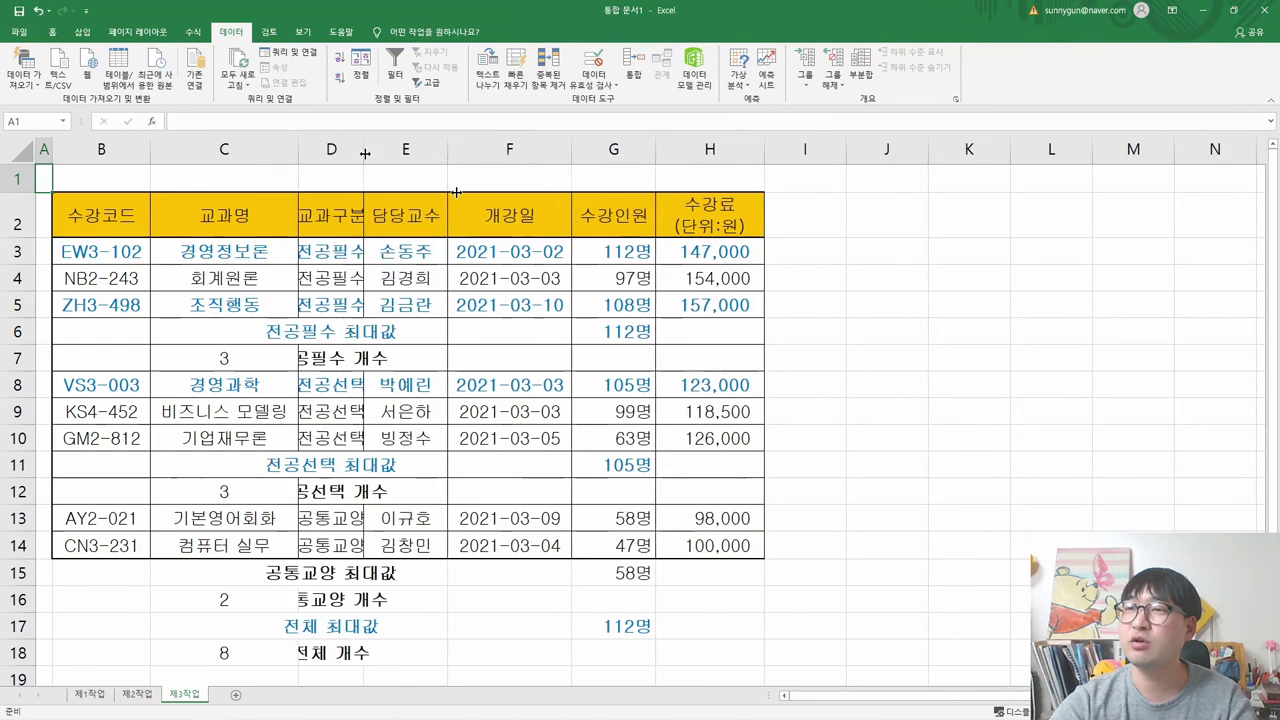
left_click(22, 150)
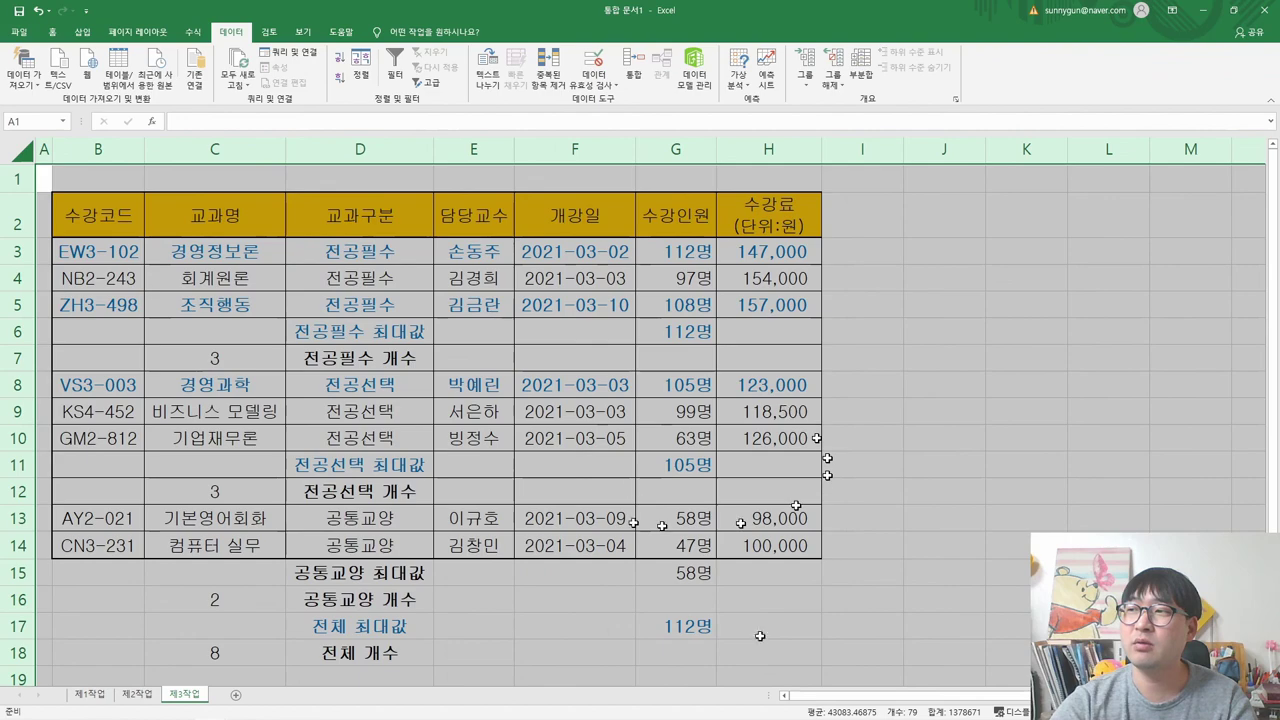
key("alt+Tab")
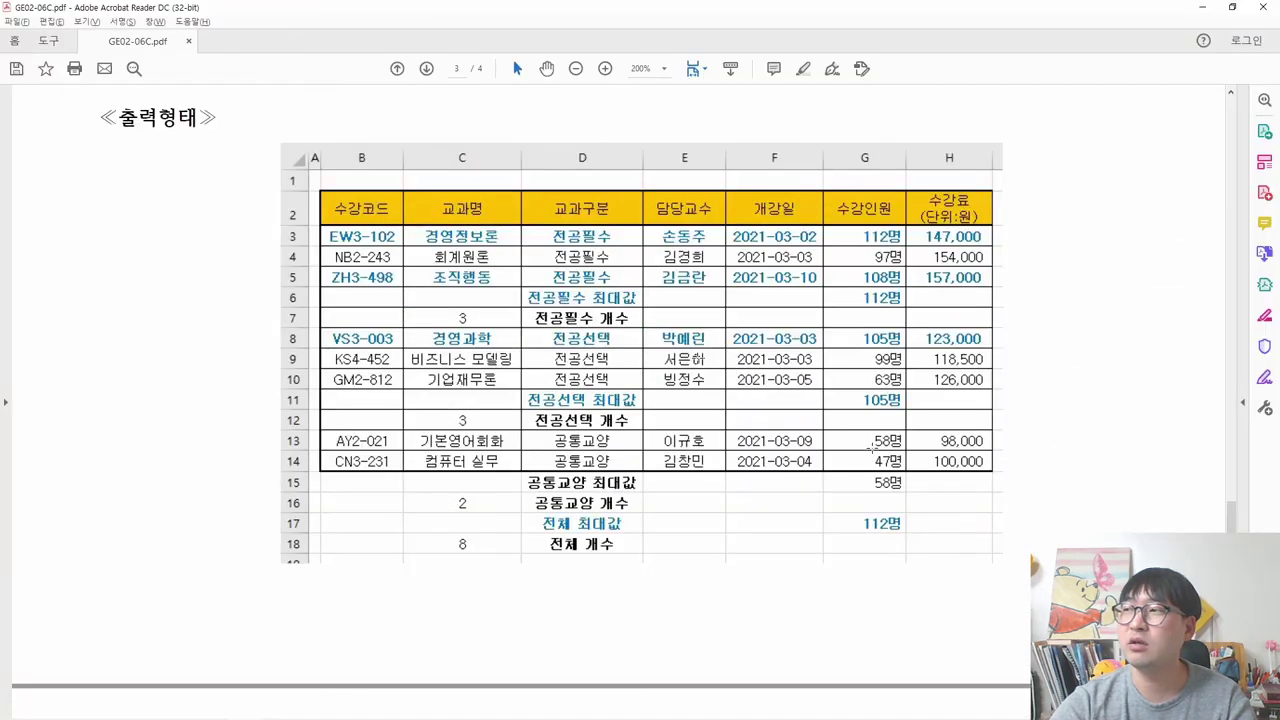
key("alt+Tab")
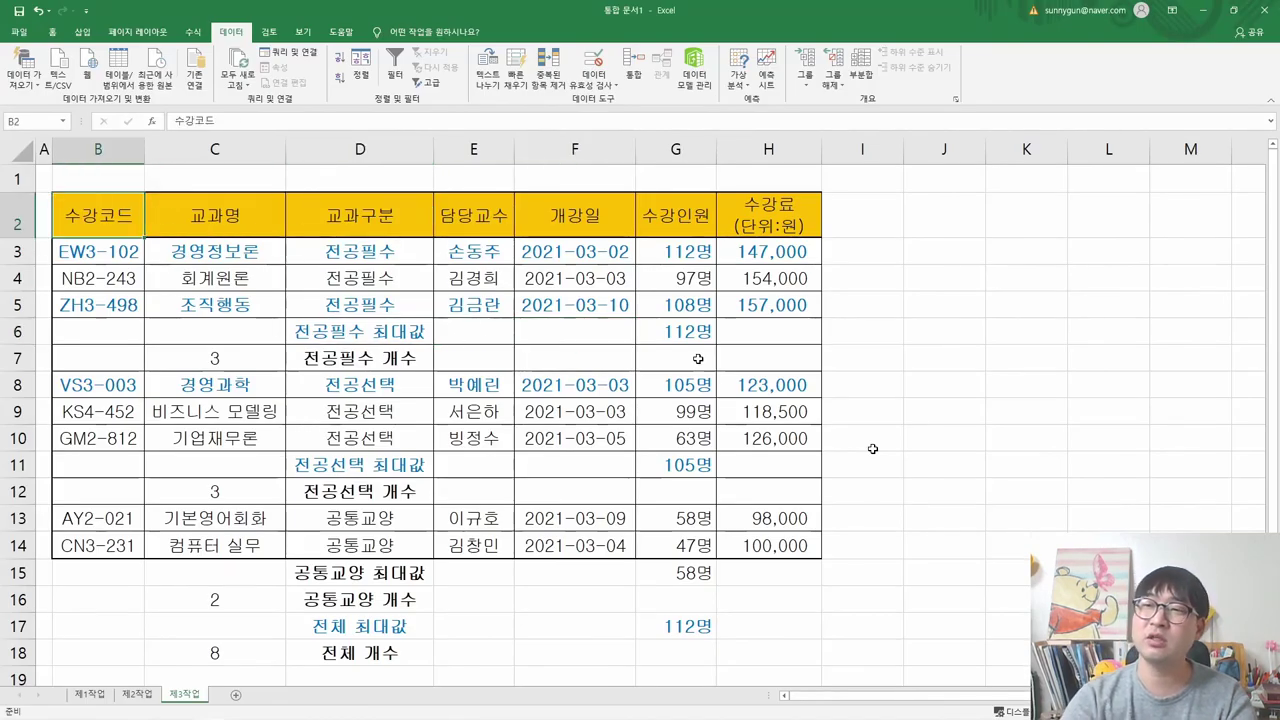
Switch to the exam PDF and strike through condition (3), 나머지 사항은 ≪출력형태≫에 맞게 작성하시오.
key("alt+Tab")
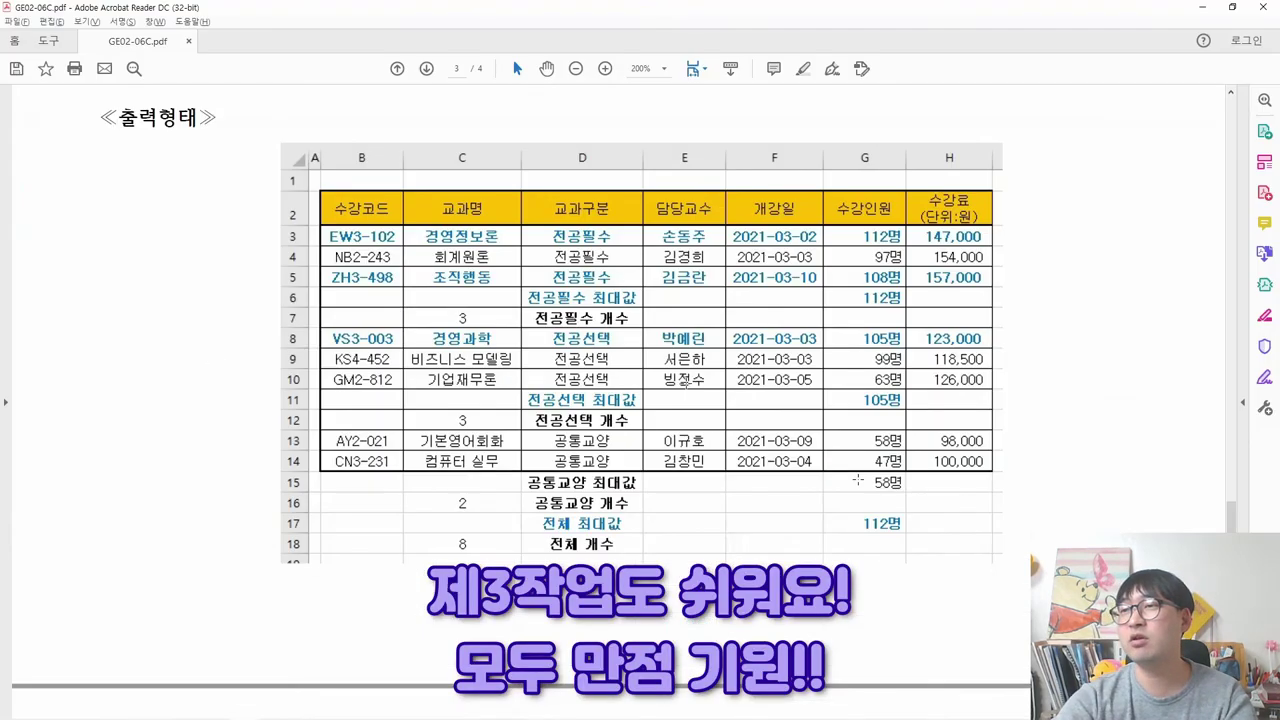
scroll(688, 392, "up", 5)
right_click(512, 376)
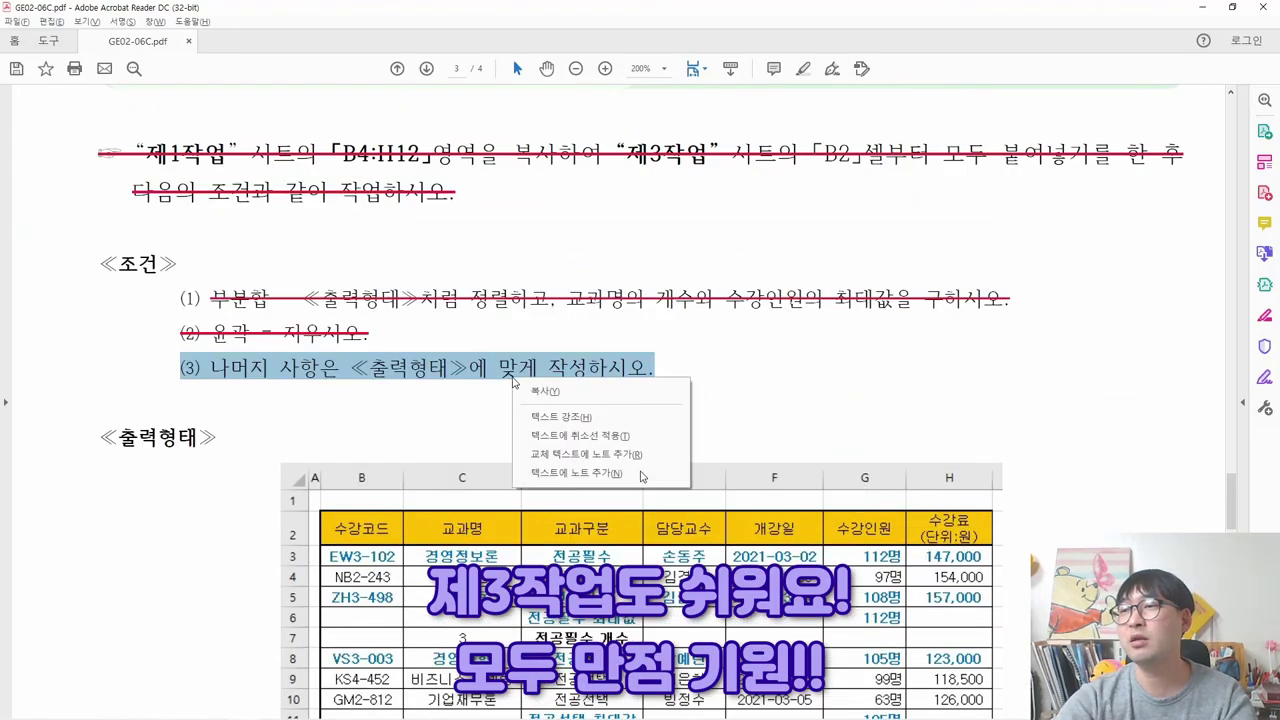
left_click(565, 430)
scroll(565, 430, "up", 2)
scroll(496, 509, "down", 2)
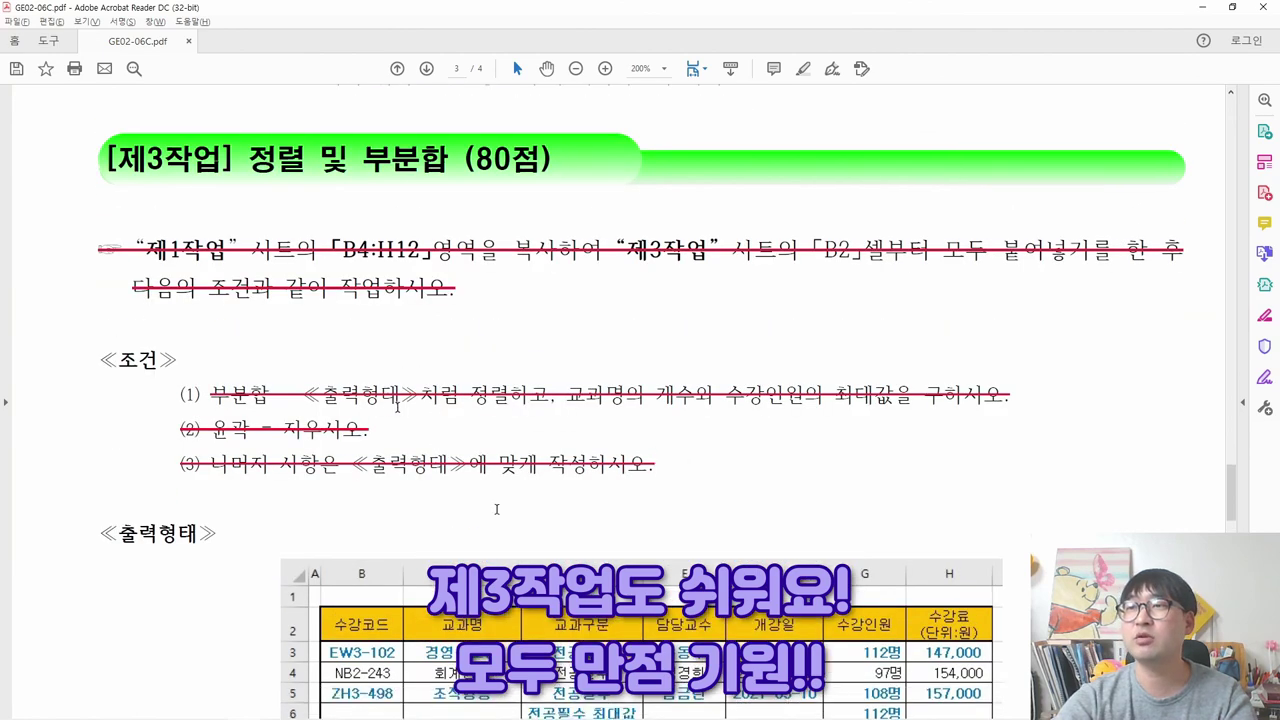